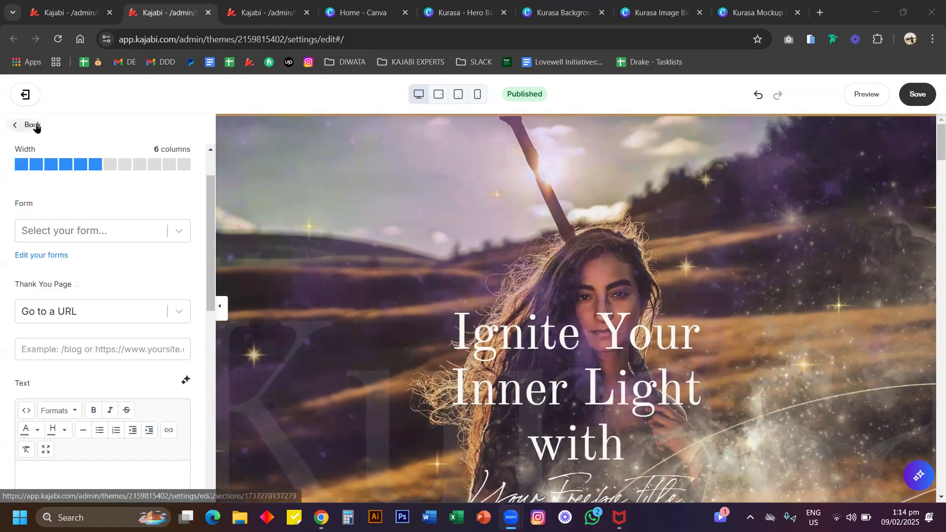
Step: Return to the page's section list and review the opt-in page's sections
{"action": "left_click", "coordinate": [34, 127]}
{"action": "left_click", "coordinate": [35, 127]}
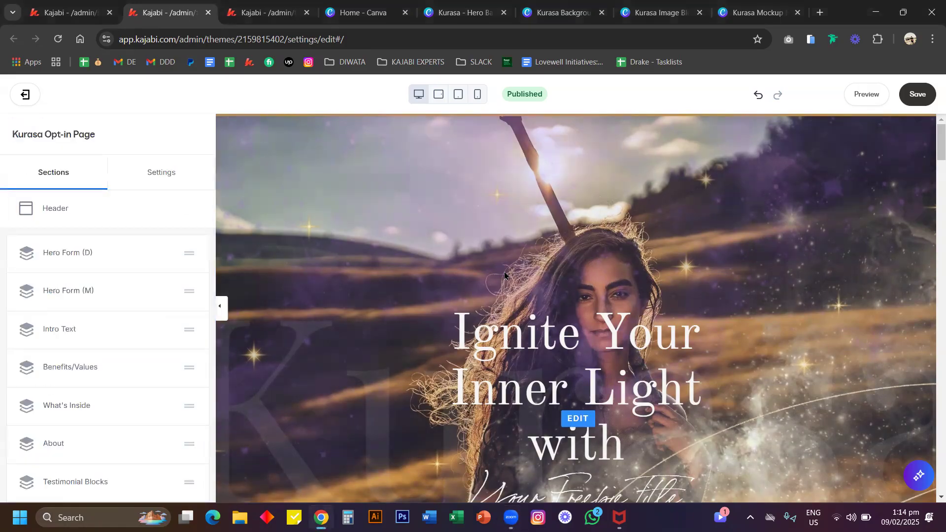
{"action": "scroll", "coordinate": [658, 316], "scroll_direction": "down", "scroll_amount": 4}
{"action": "scroll", "coordinate": [657, 310], "scroll_direction": "down", "scroll_amount": 9}
{"action": "scroll", "coordinate": [660, 311], "scroll_direction": "up", "scroll_amount": 12}
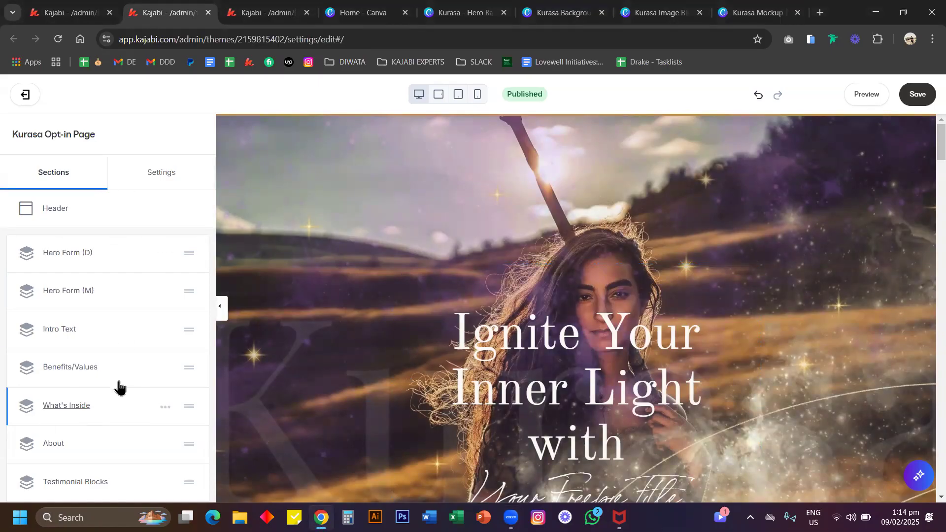
{"action": "scroll", "coordinate": [145, 351], "scroll_direction": "down", "scroll_amount": 4}
{"action": "scroll", "coordinate": [162, 355], "scroll_direction": "up", "scroll_amount": 4}
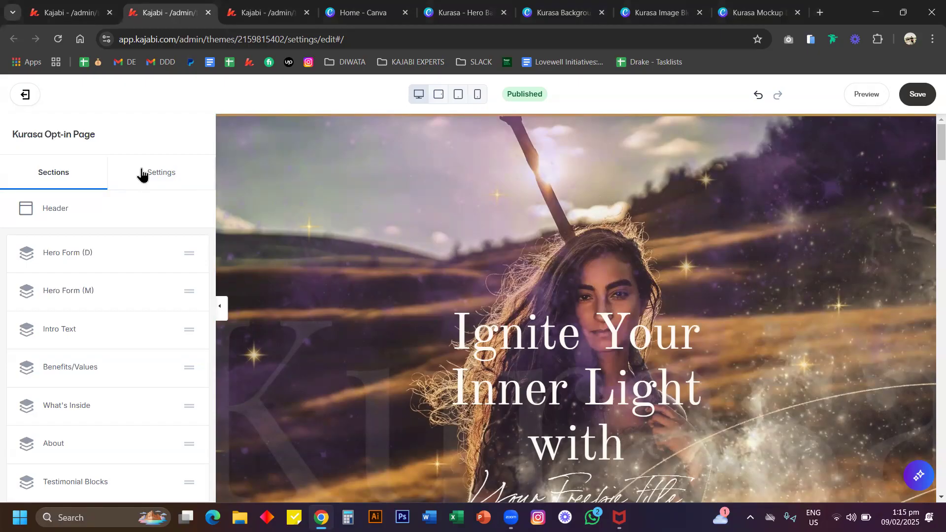
Step: Open the site details settings and view the default color palette
{"action": "left_click", "coordinate": [54, 15]}
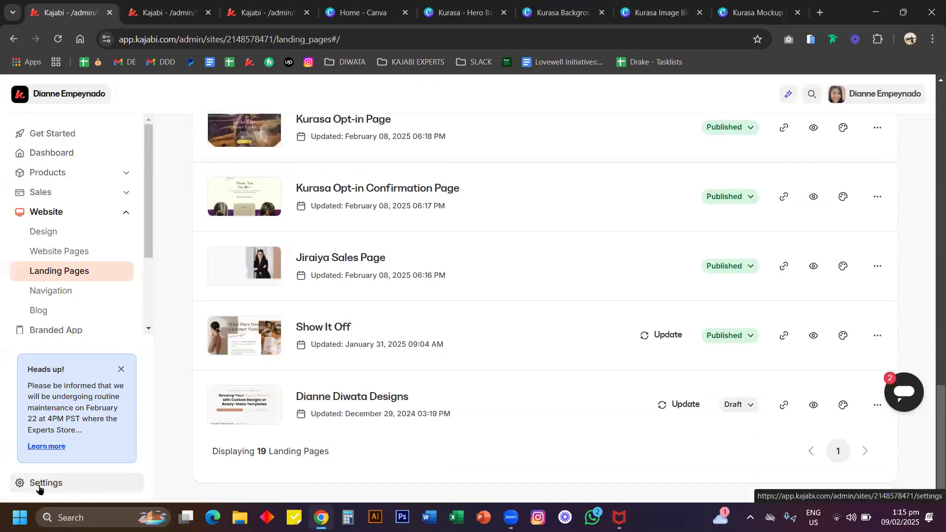
{"action": "left_click", "coordinate": [45, 488]}
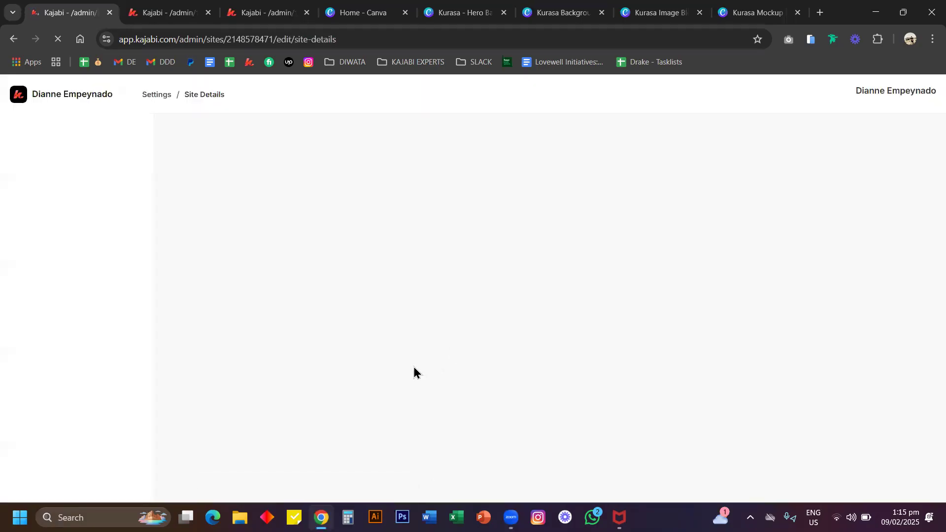
{"action": "scroll", "coordinate": [413, 366], "scroll_direction": "down", "scroll_amount": 10}
{"action": "scroll", "coordinate": [413, 367], "scroll_direction": "down", "scroll_amount": 12}
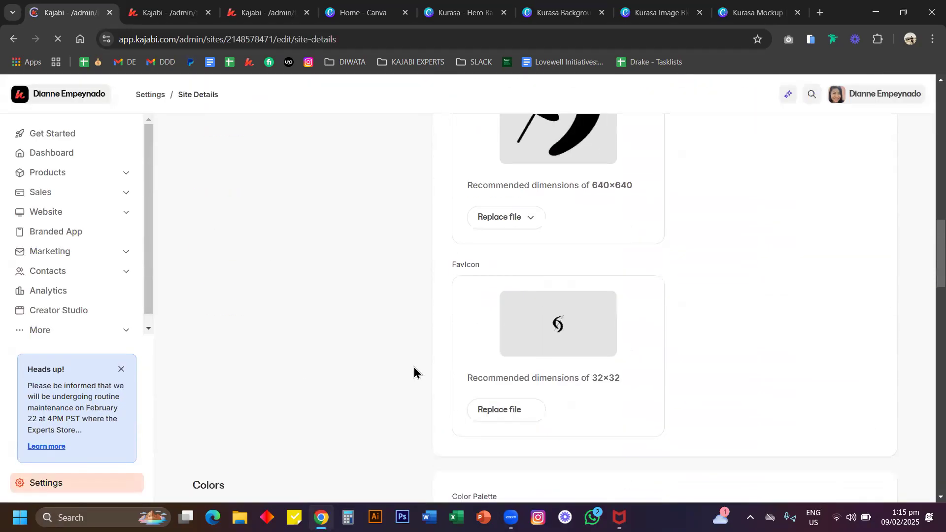
{"action": "scroll", "coordinate": [509, 250], "scroll_direction": "up", "scroll_amount": 3}
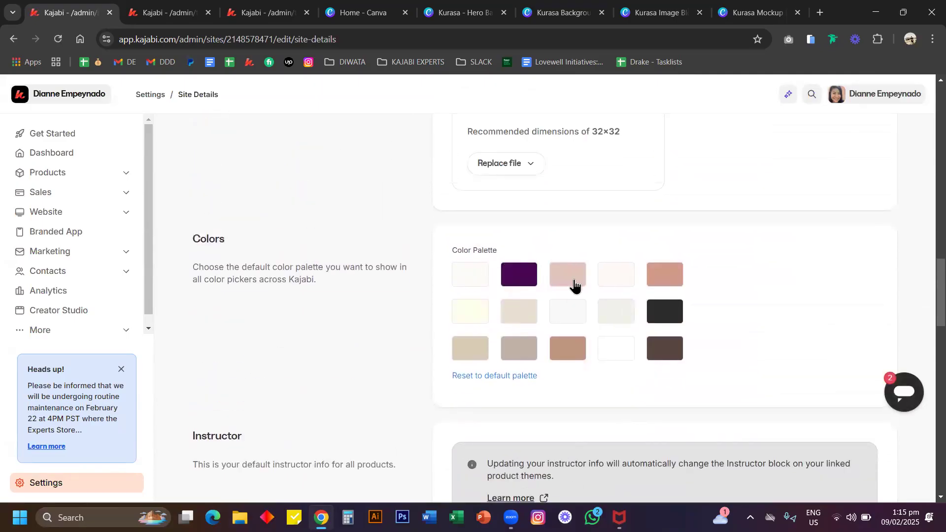
Step: Open the Primary Color picker in the opt-in page's Style Guide
{"action": "left_click", "coordinate": [167, 13]}
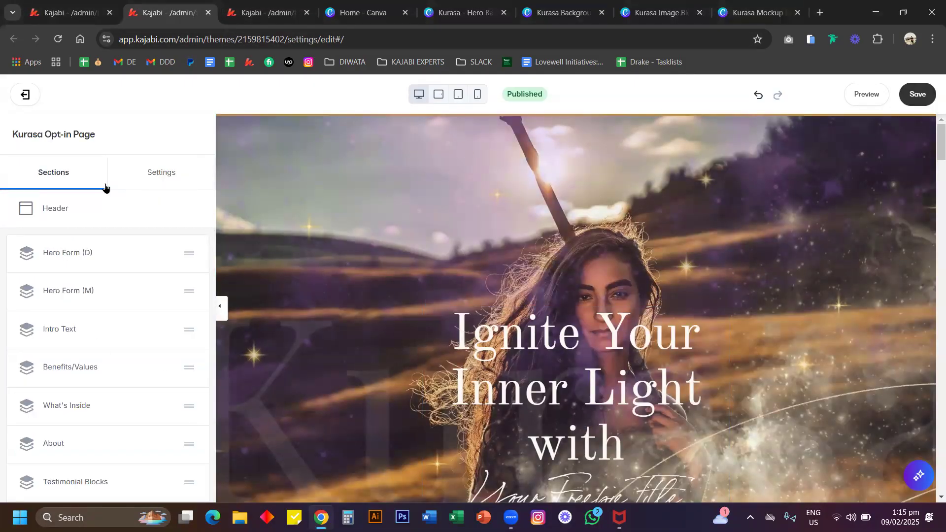
{"action": "left_click", "coordinate": [161, 178]}
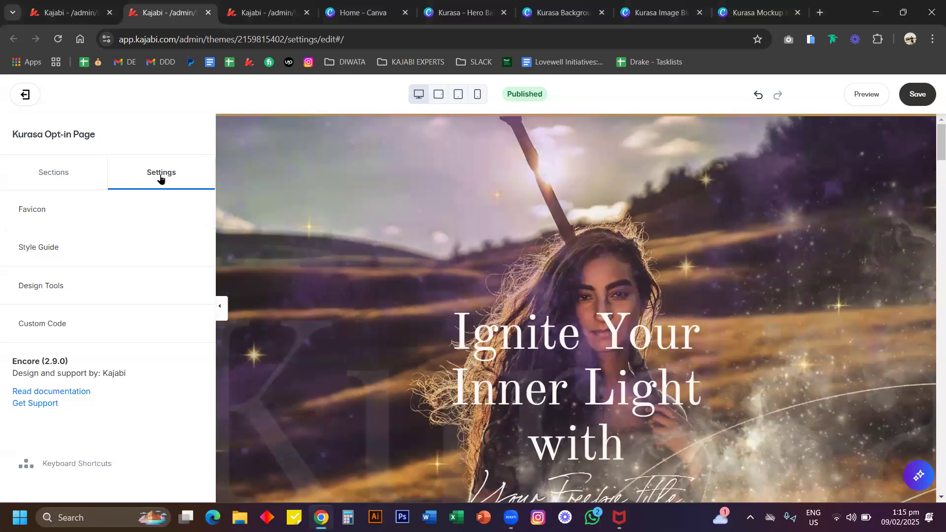
{"action": "left_click", "coordinate": [59, 249]}
{"action": "scroll", "coordinate": [30, 320], "scroll_direction": "down", "scroll_amount": 3}
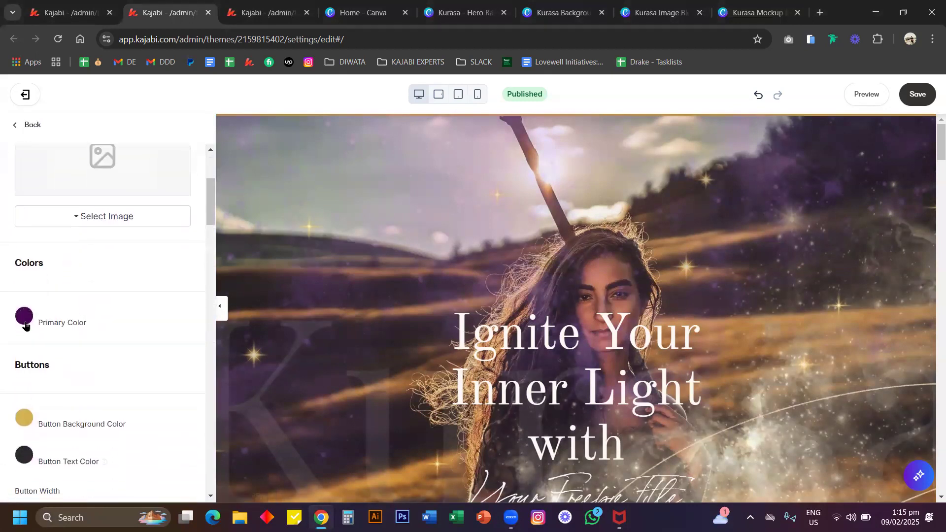
{"action": "left_click", "coordinate": [27, 323]}
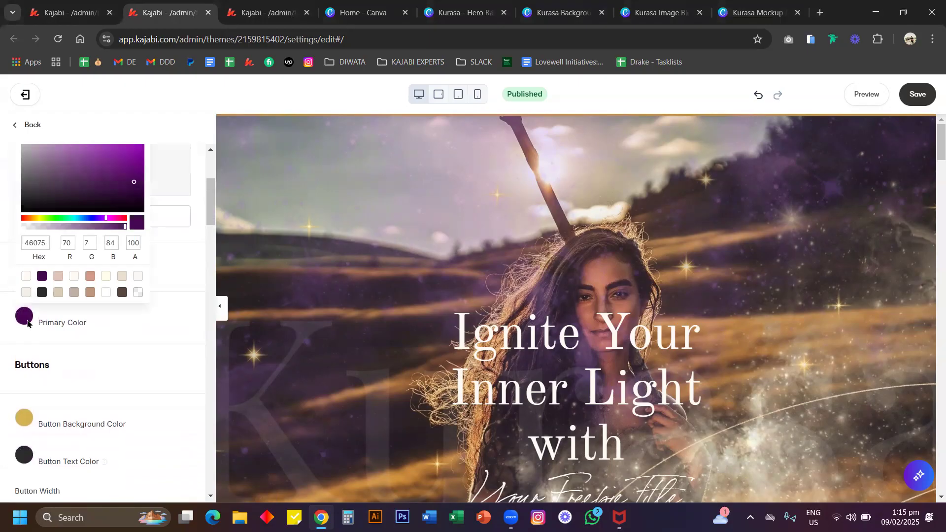
Step: Compare the site's default color palette with the Primary Color swatches, and return to the page settings without changing the color
{"action": "left_click", "coordinate": [83, 6]}
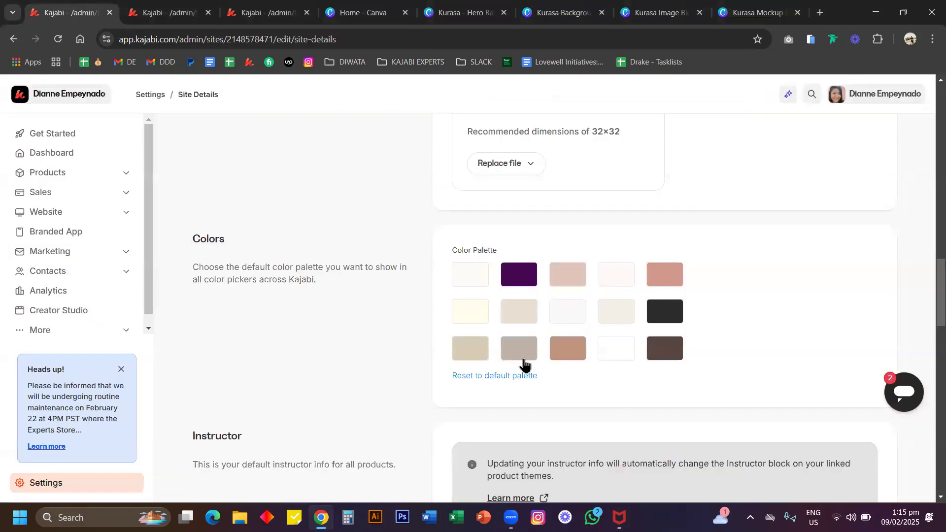
{"action": "left_click", "coordinate": [167, 11]}
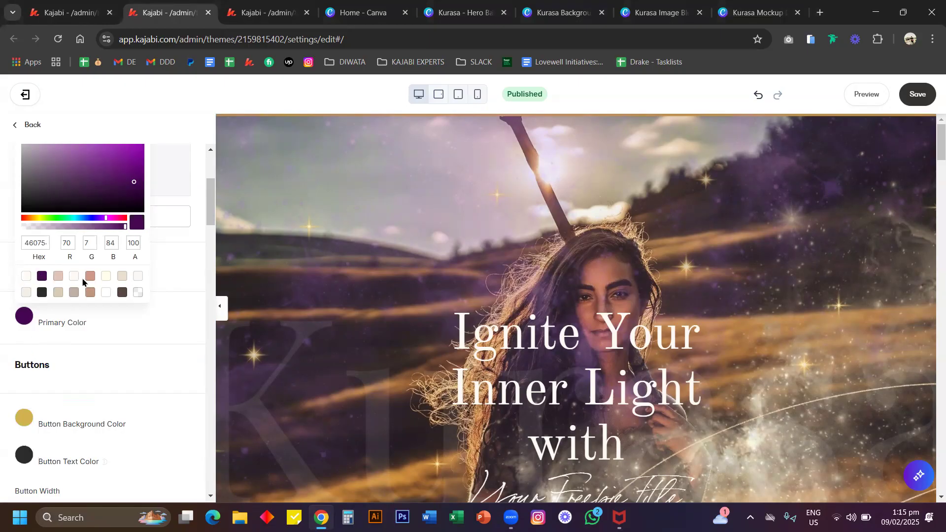
{"action": "left_click", "coordinate": [76, 11]}
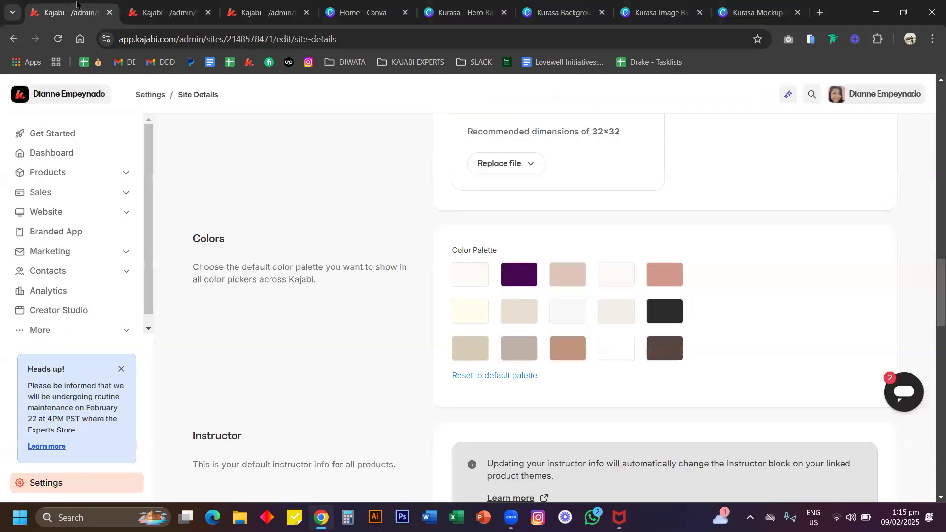
{"action": "left_click", "coordinate": [162, 7]}
{"action": "left_click", "coordinate": [165, 263]}
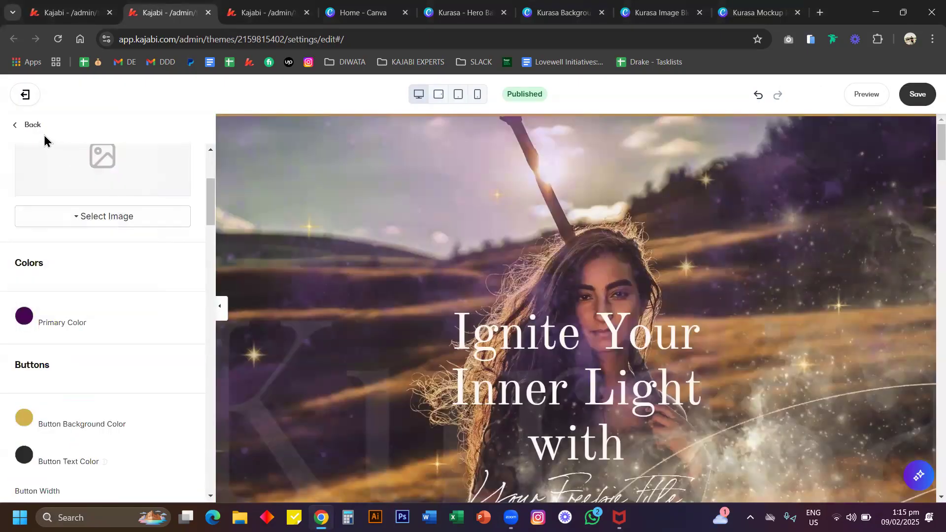
{"action": "left_click", "coordinate": [30, 126]}
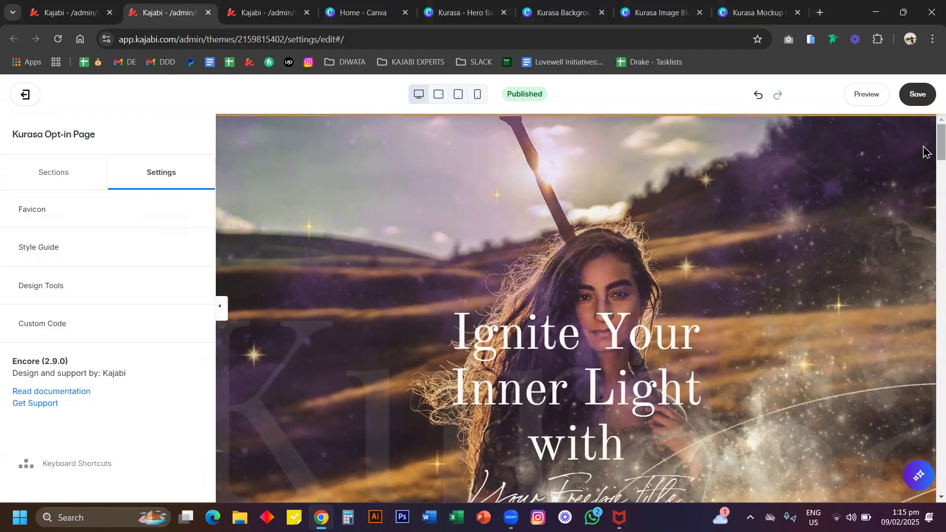
Step: Open the settings of the empty form block below the "Activate Your Inner Guide" text
{"action": "scroll", "coordinate": [924, 152], "scroll_direction": "down", "scroll_amount": 15}
{"action": "scroll", "coordinate": [924, 384], "scroll_direction": "down", "scroll_amount": 15}
{"action": "scroll", "coordinate": [644, 257], "scroll_direction": "up", "scroll_amount": 1}
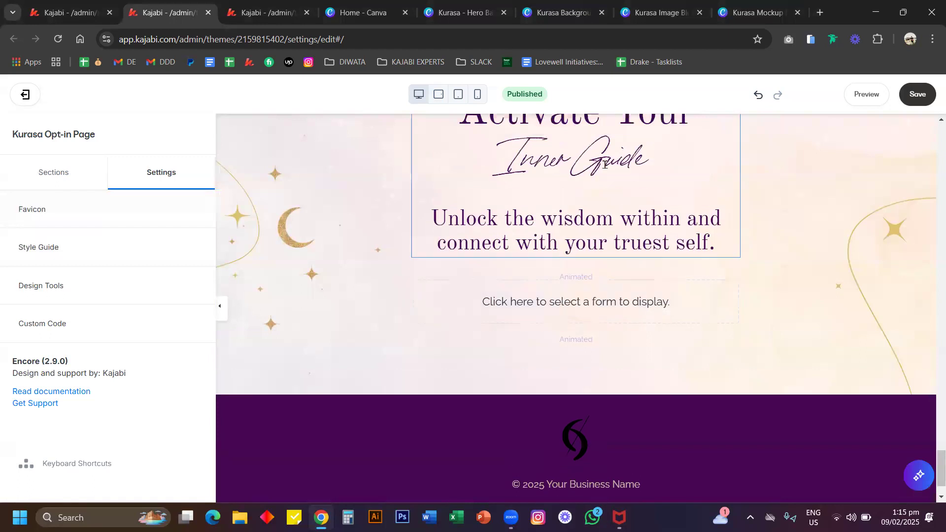
{"action": "scroll", "coordinate": [426, 173], "scroll_direction": "up", "scroll_amount": 3}
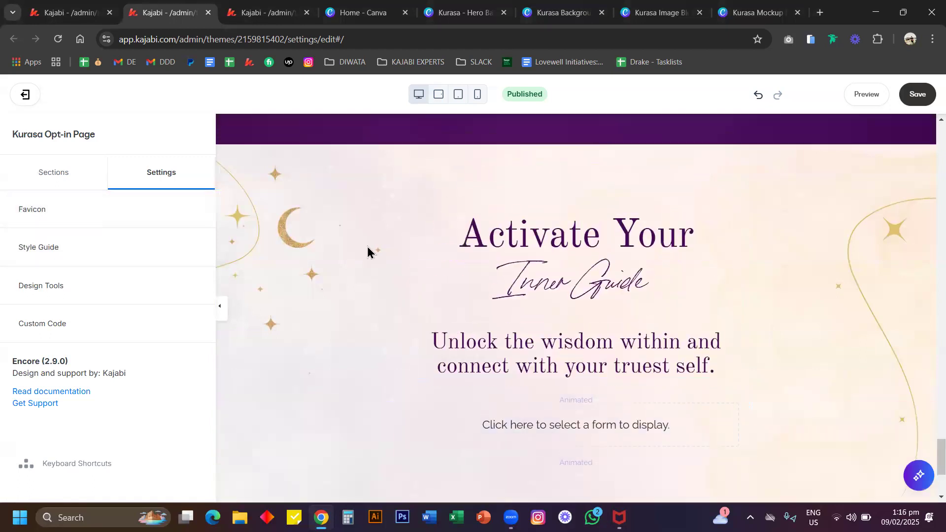
{"action": "scroll", "coordinate": [519, 268], "scroll_direction": "down", "scroll_amount": 2}
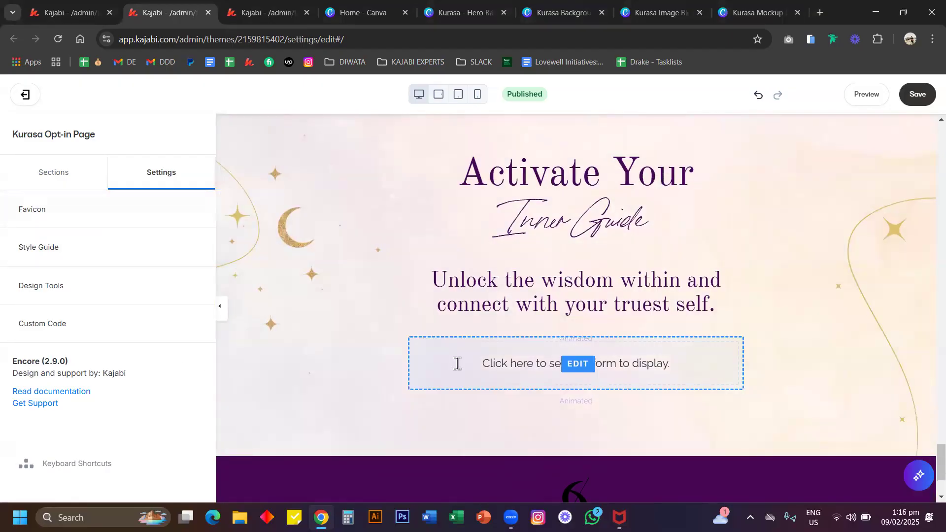
{"action": "left_click", "coordinate": [540, 368]}
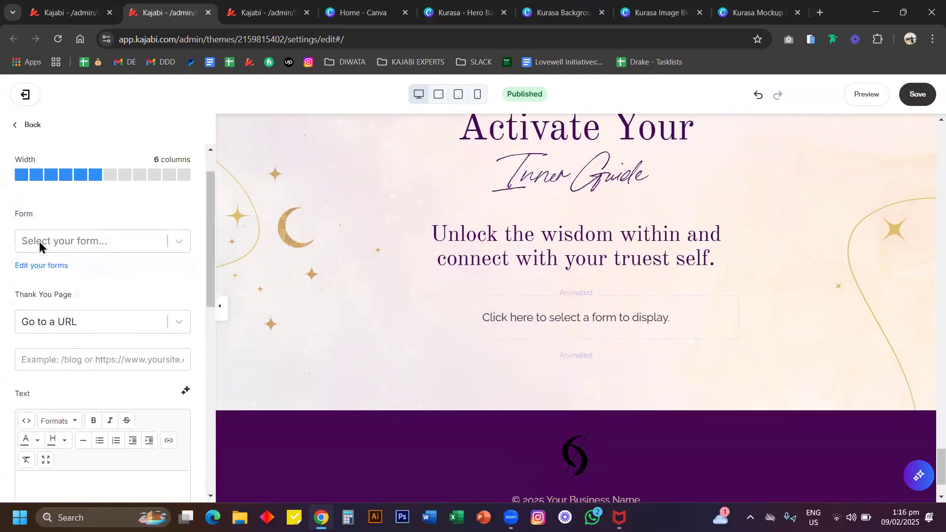
Step: Open the page for creating a new form in the site's marketing area
{"action": "left_click", "coordinate": [49, 11]}
{"action": "left_click", "coordinate": [66, 262]}
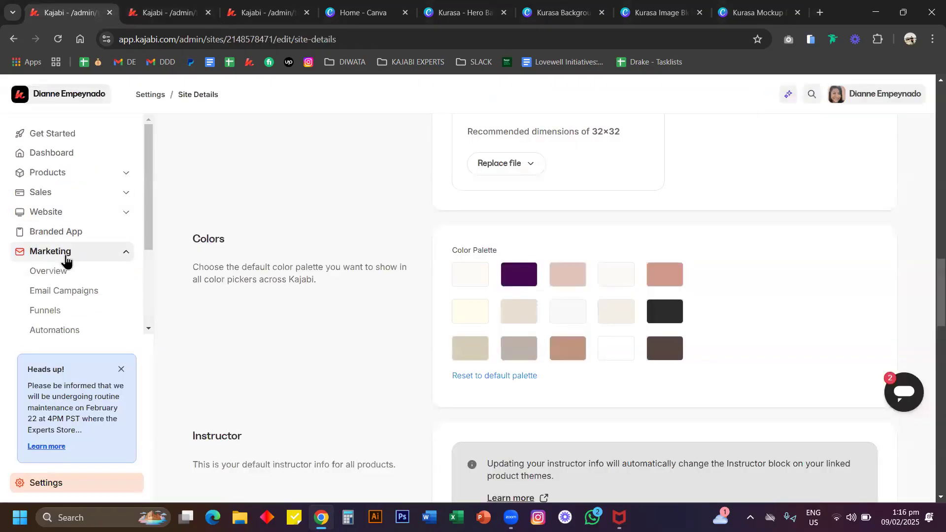
{"action": "scroll", "coordinate": [69, 301], "scroll_direction": "down", "scroll_amount": 1}
{"action": "left_click", "coordinate": [58, 309]}
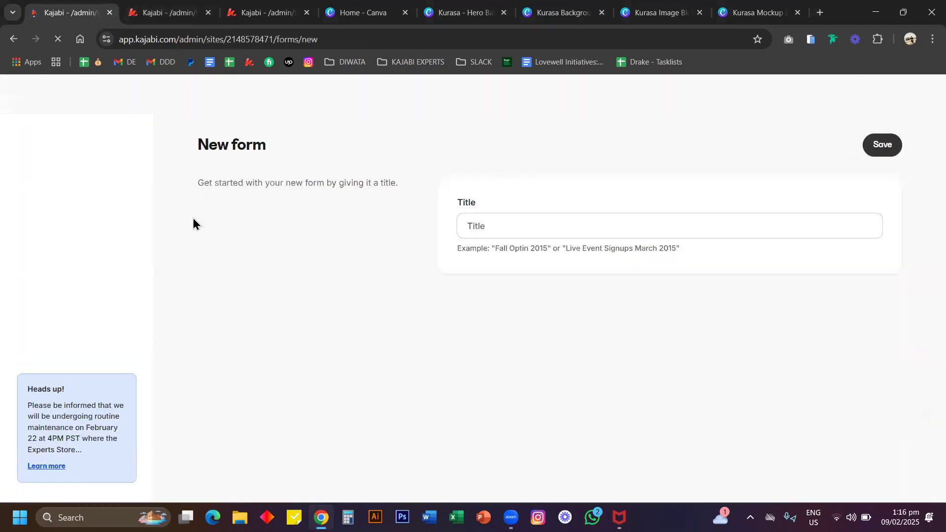
Step: Assign Default Form to the form block in the opt-in page's Activate Your Inner Guide section, and return to the page settings
{"action": "left_click", "coordinate": [190, 6]}
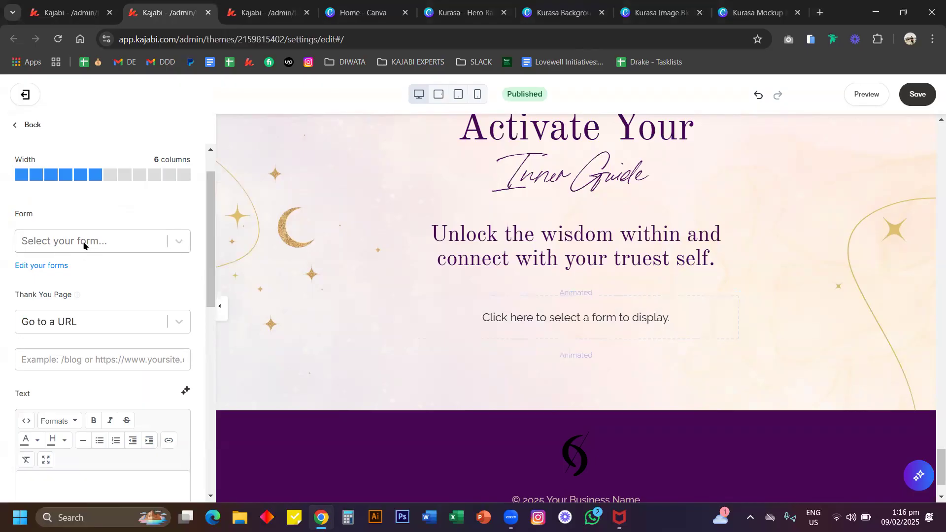
{"action": "left_click", "coordinate": [176, 244]}
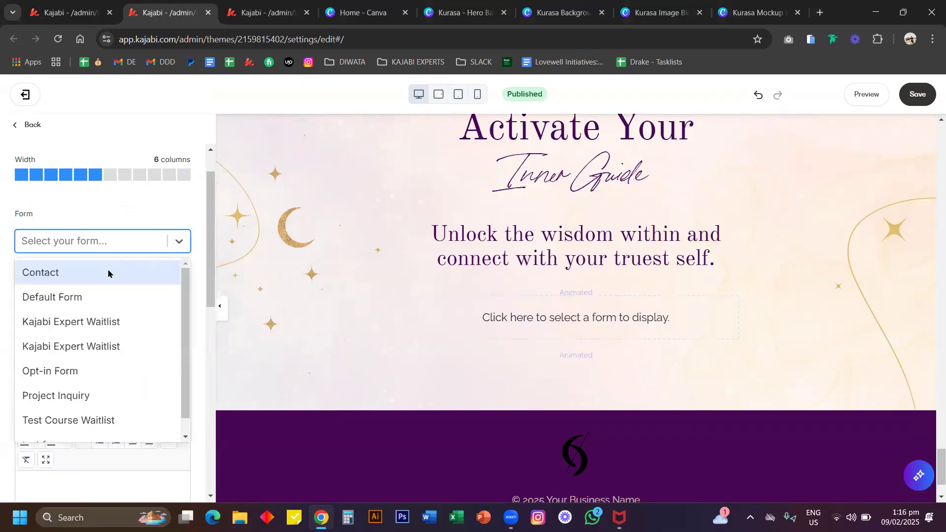
{"action": "left_click", "coordinate": [73, 298]}
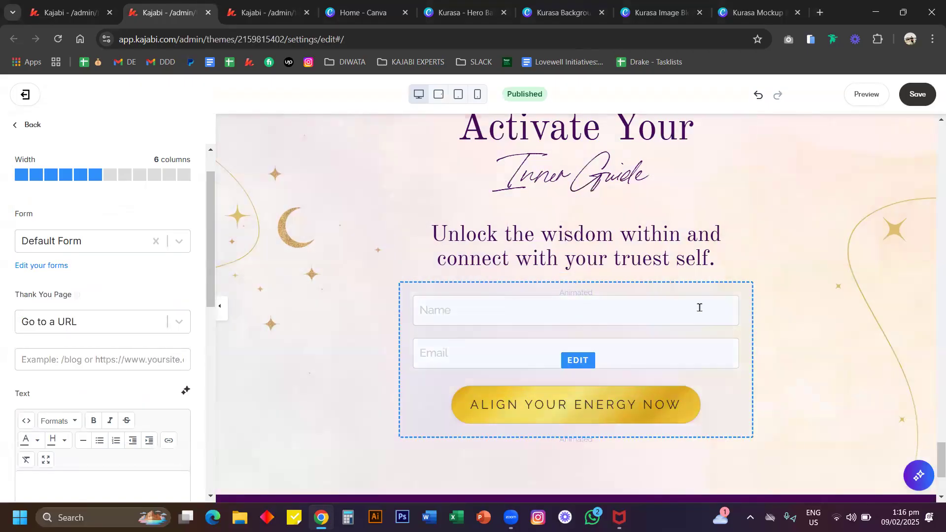
{"action": "scroll", "coordinate": [931, 302], "scroll_direction": "up", "scroll_amount": 10}
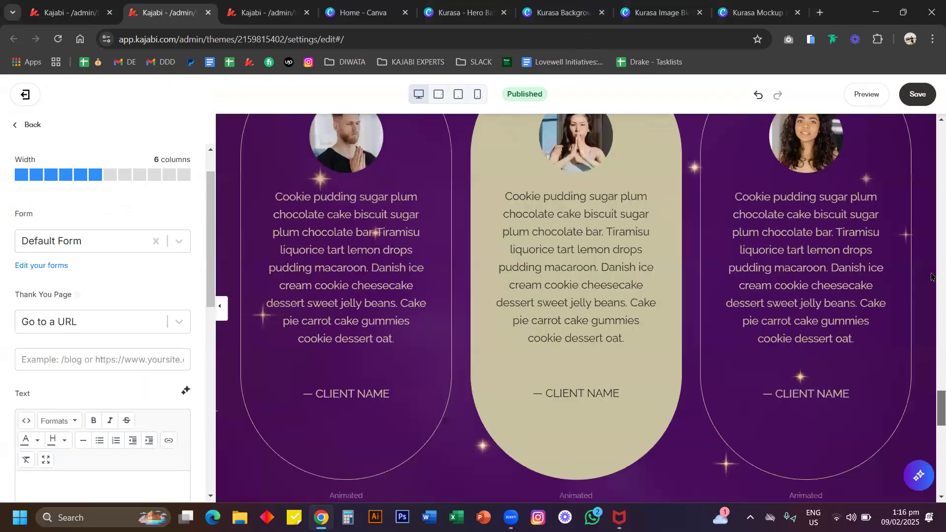
{"action": "left_click", "coordinate": [930, 101]}
{"action": "left_click", "coordinate": [27, 129]}
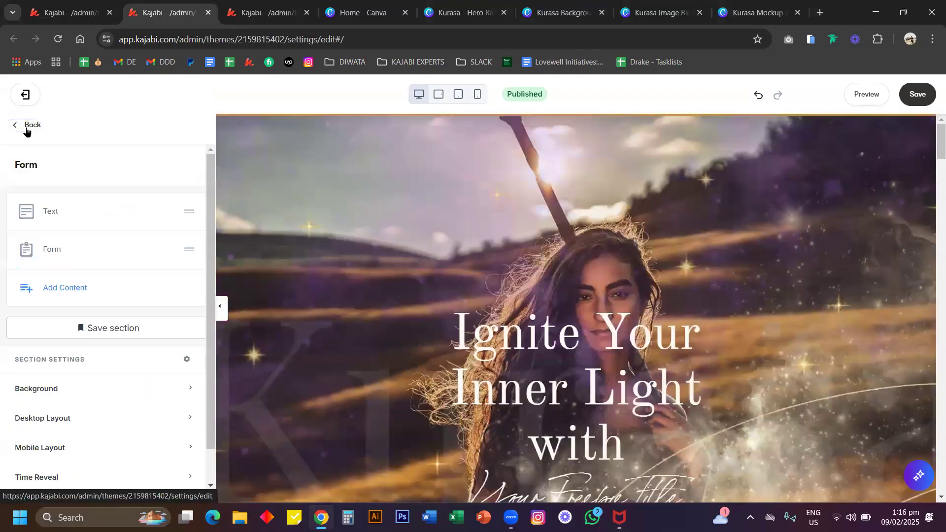
{"action": "left_click", "coordinate": [27, 129]}
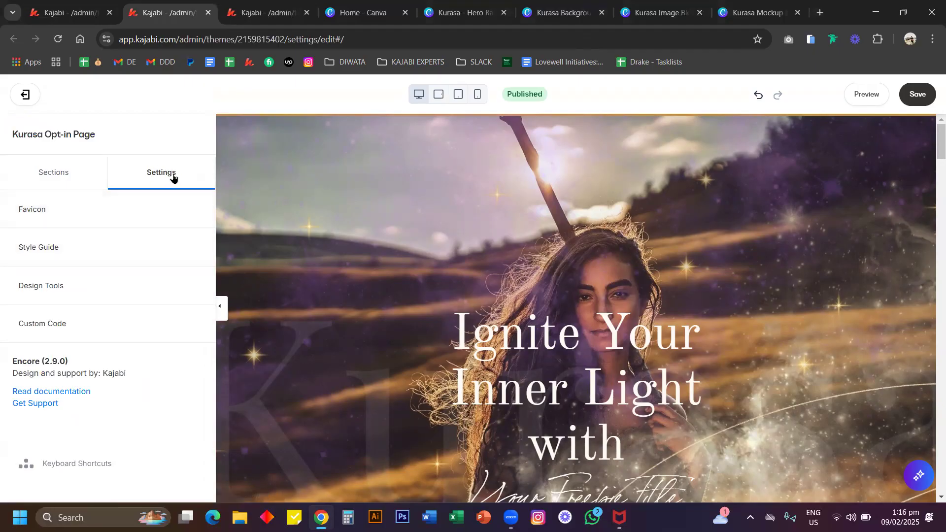
Step: Examine the Style Guide's color, button, font and desktop font size settings alongside the hero button
{"action": "left_click", "coordinate": [37, 248]}
{"action": "scroll", "coordinate": [133, 316], "scroll_direction": "down", "scroll_amount": 5}
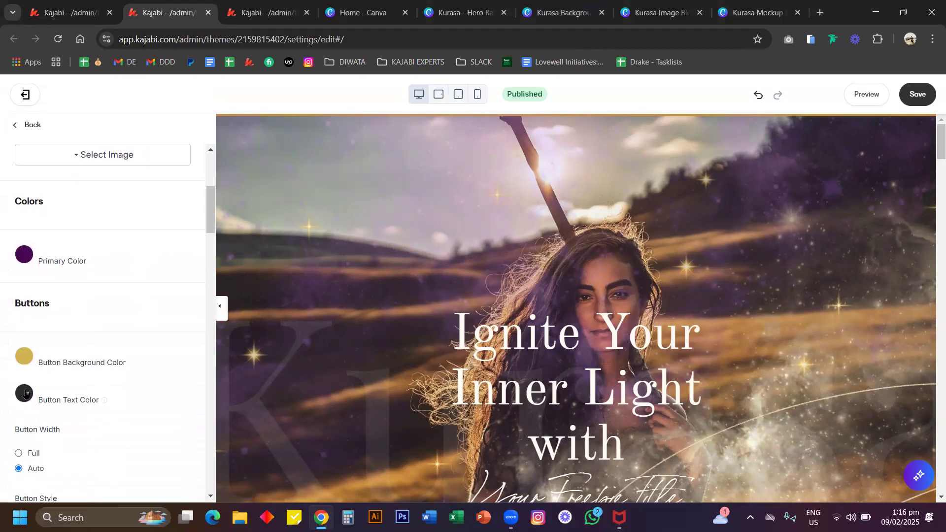
{"action": "scroll", "coordinate": [79, 380], "scroll_direction": "down", "scroll_amount": 6}
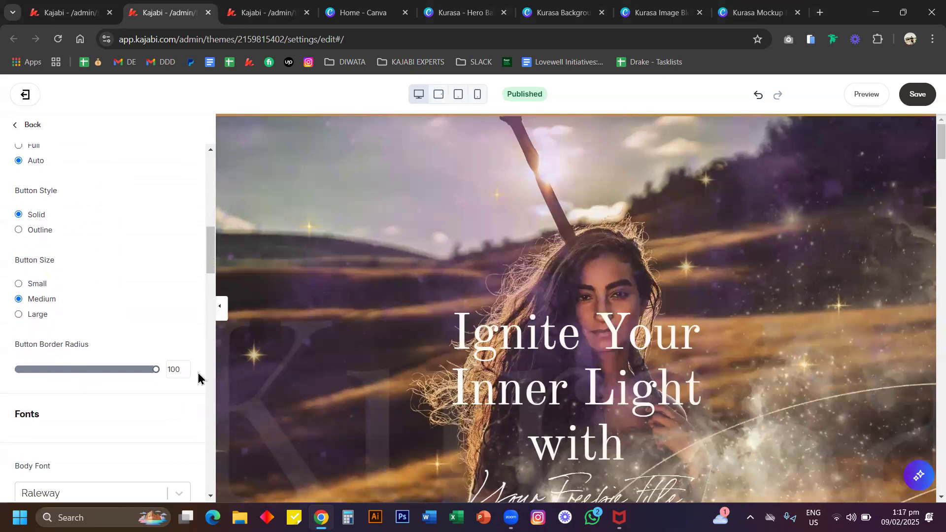
{"action": "scroll", "coordinate": [525, 349], "scroll_direction": "down", "scroll_amount": 3}
{"action": "scroll", "coordinate": [525, 349], "scroll_direction": "down", "scroll_amount": 1}
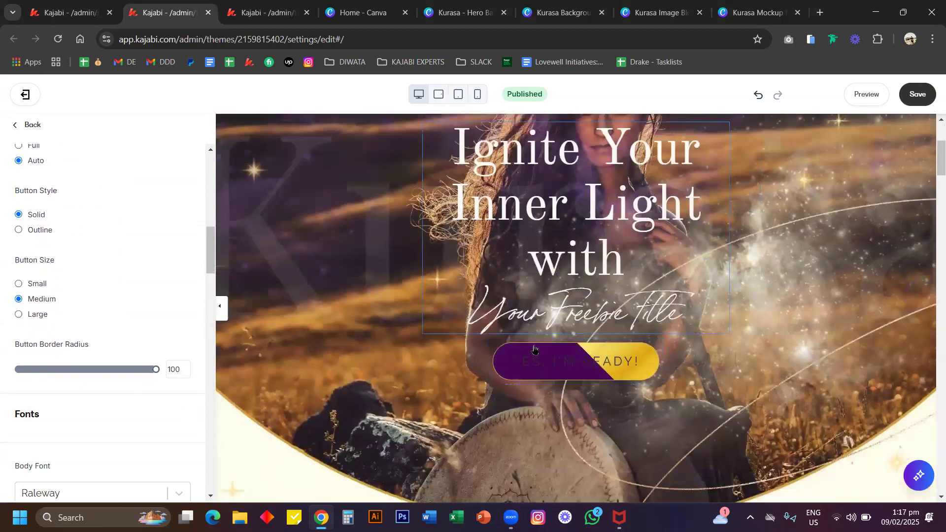
{"action": "scroll", "coordinate": [132, 388], "scroll_direction": "down", "scroll_amount": 5}
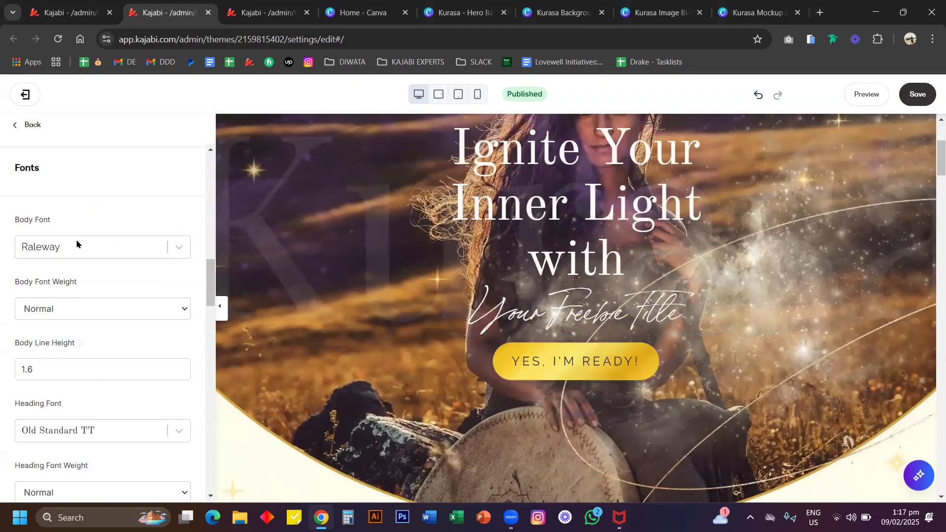
{"action": "scroll", "coordinate": [103, 367], "scroll_direction": "down", "scroll_amount": 10}
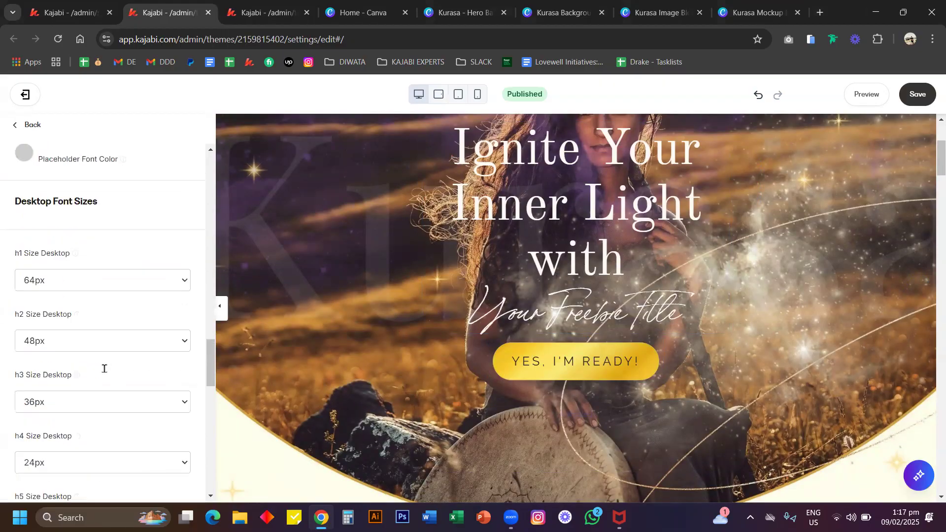
{"action": "scroll", "coordinate": [104, 373], "scroll_direction": "down", "scroll_amount": 5}
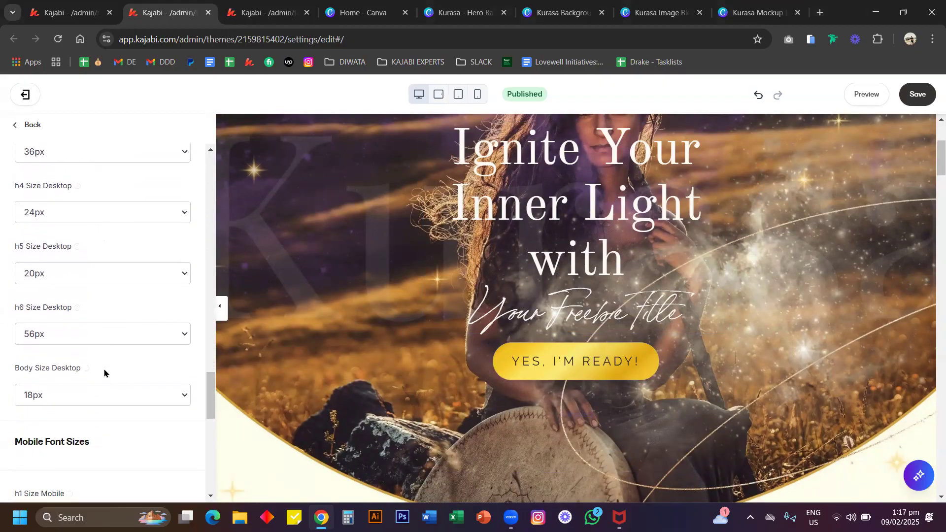
{"action": "scroll", "coordinate": [104, 373], "scroll_direction": "up", "scroll_amount": 10}
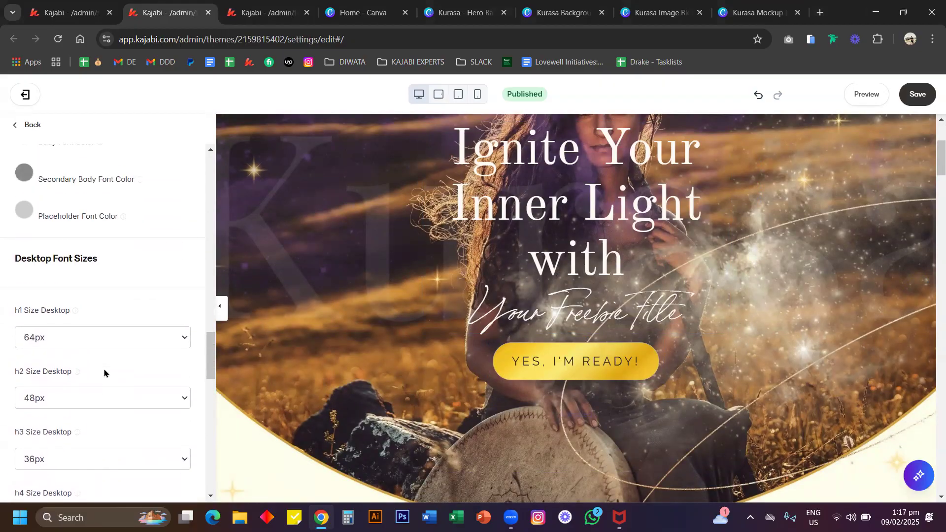
Step: Open the page's Custom Code settings and enlarge the CSS Code field to show more of the stylesheet
{"action": "left_click", "coordinate": [32, 126]}
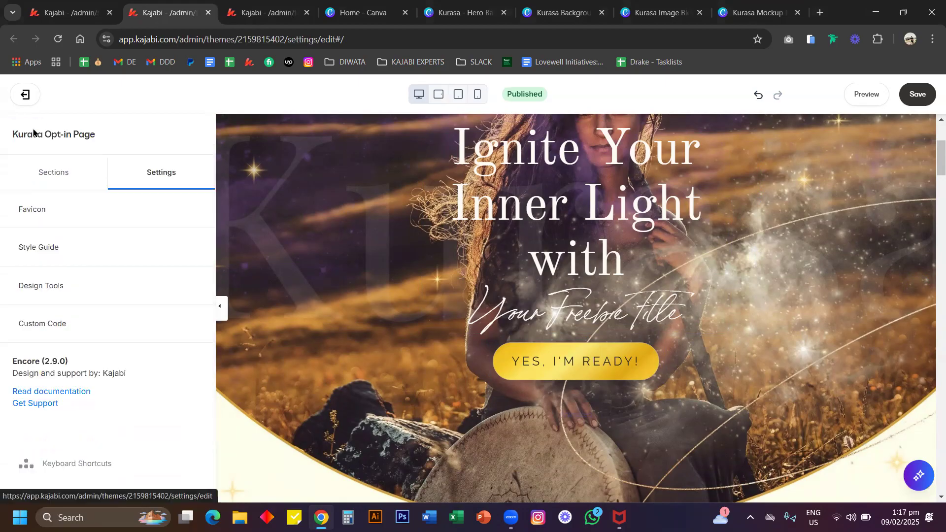
{"action": "left_click", "coordinate": [57, 329]}
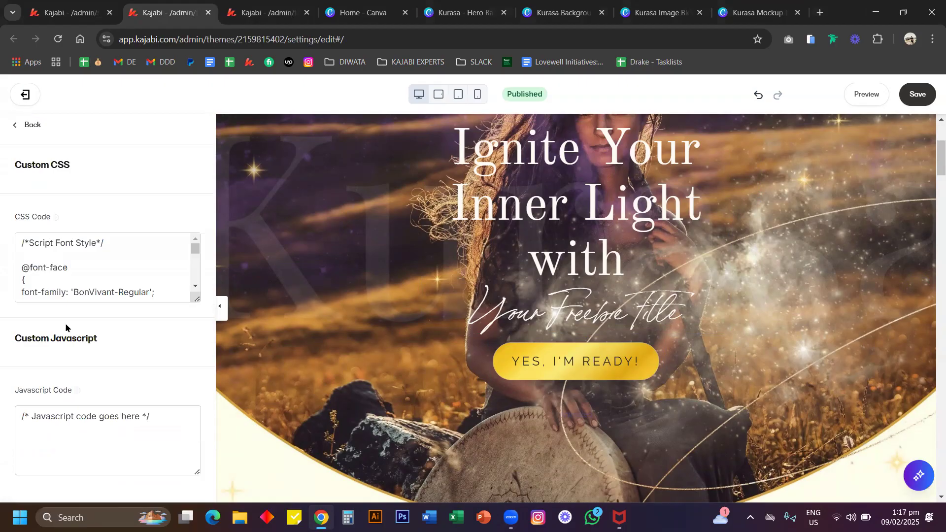
{"action": "left_click_drag", "start_coordinate": [196, 299], "coordinate": [188, 476]}
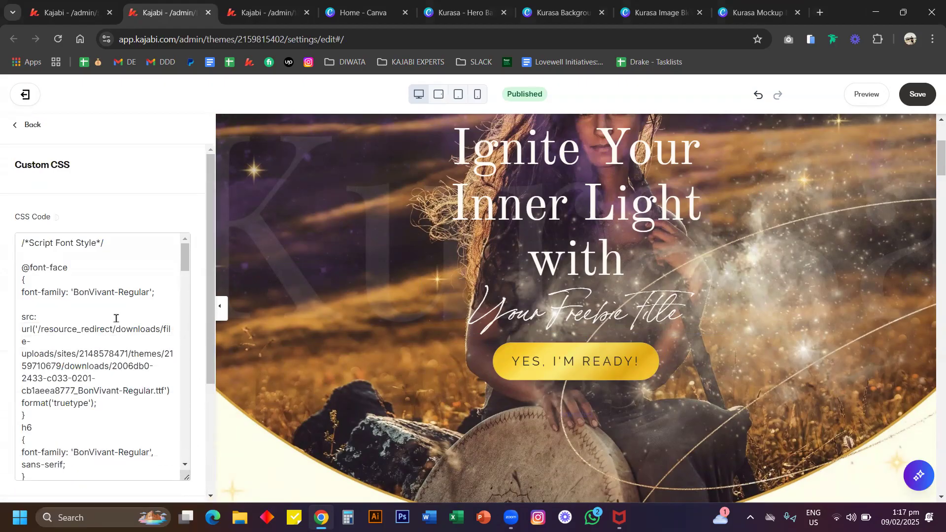
{"action": "scroll", "coordinate": [179, 185], "scroll_direction": "down", "scroll_amount": 1}
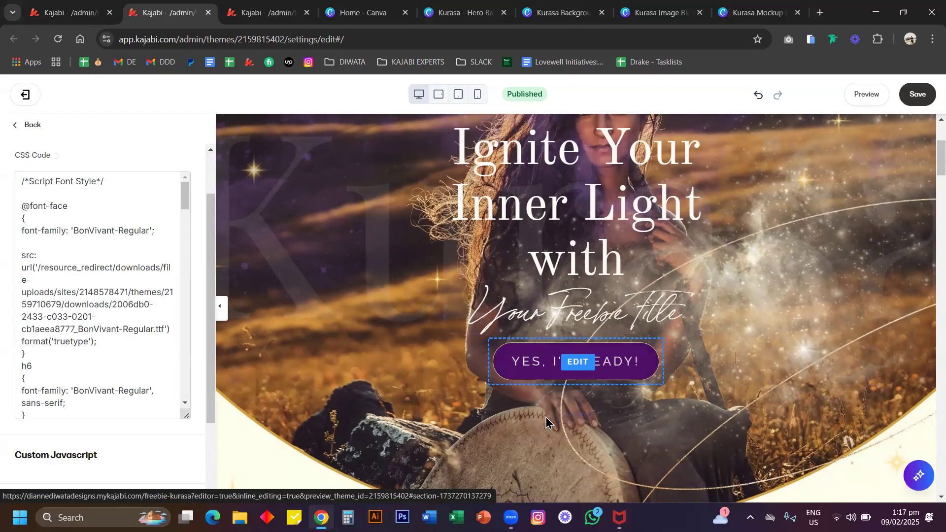
Step: Examine the page preview from the hero through the benefit cards and testimonials to the Activate Your Inner Guide section
{"action": "scroll", "coordinate": [443, 375], "scroll_direction": "down", "scroll_amount": 10}
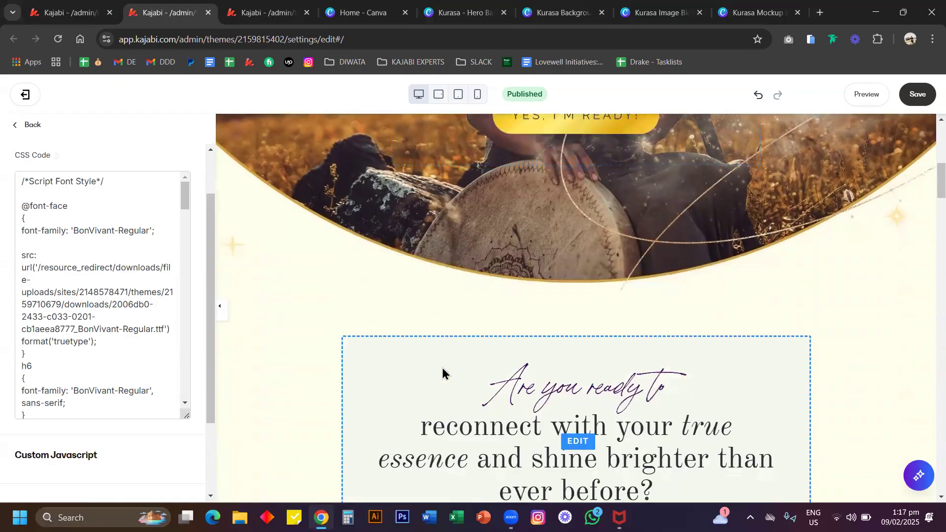
{"action": "scroll", "coordinate": [443, 374], "scroll_direction": "down", "scroll_amount": 3}
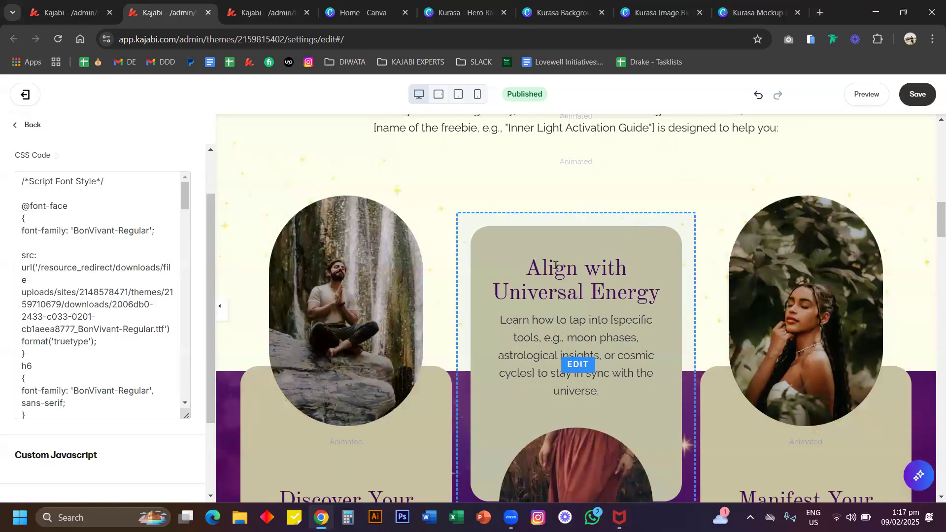
{"action": "scroll", "coordinate": [556, 268], "scroll_direction": "down", "scroll_amount": 8}
{"action": "scroll", "coordinate": [556, 268], "scroll_direction": "down", "scroll_amount": 15}
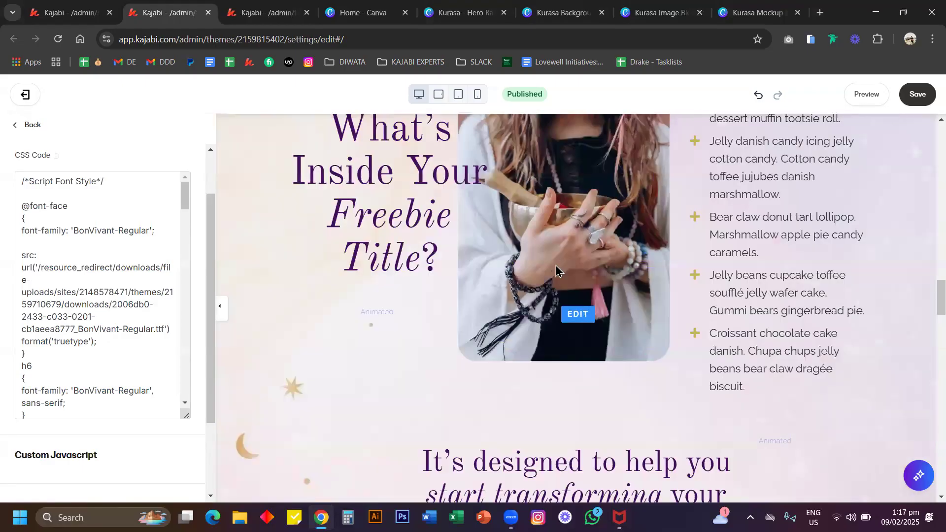
{"action": "scroll", "coordinate": [555, 268], "scroll_direction": "down", "scroll_amount": 15}
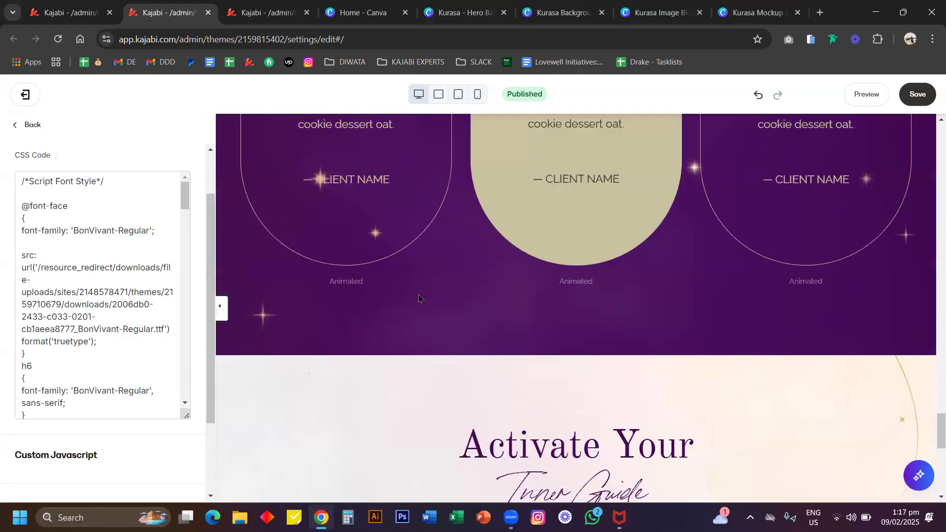
{"action": "scroll", "coordinate": [595, 299], "scroll_direction": "down", "scroll_amount": 6}
{"action": "scroll", "coordinate": [594, 299], "scroll_direction": "up", "scroll_amount": 15}
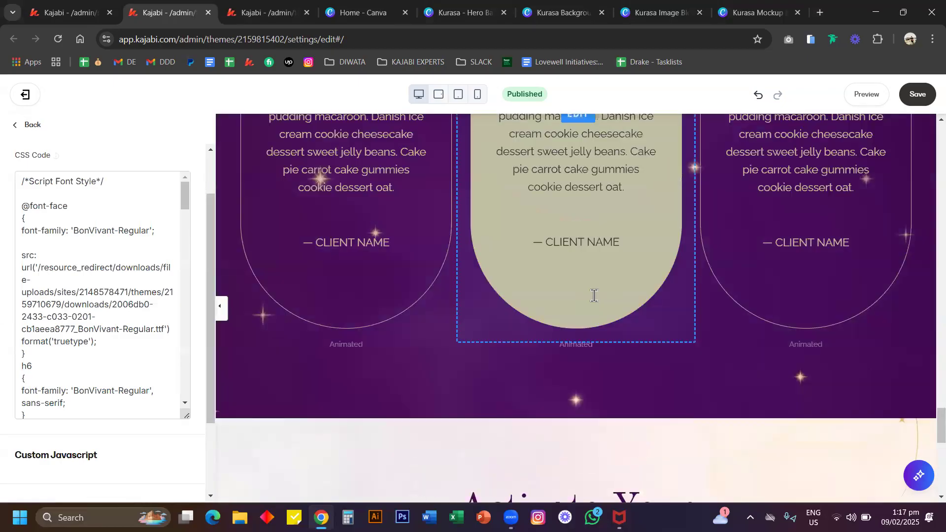
{"action": "scroll", "coordinate": [594, 296], "scroll_direction": "down", "scroll_amount": 15}
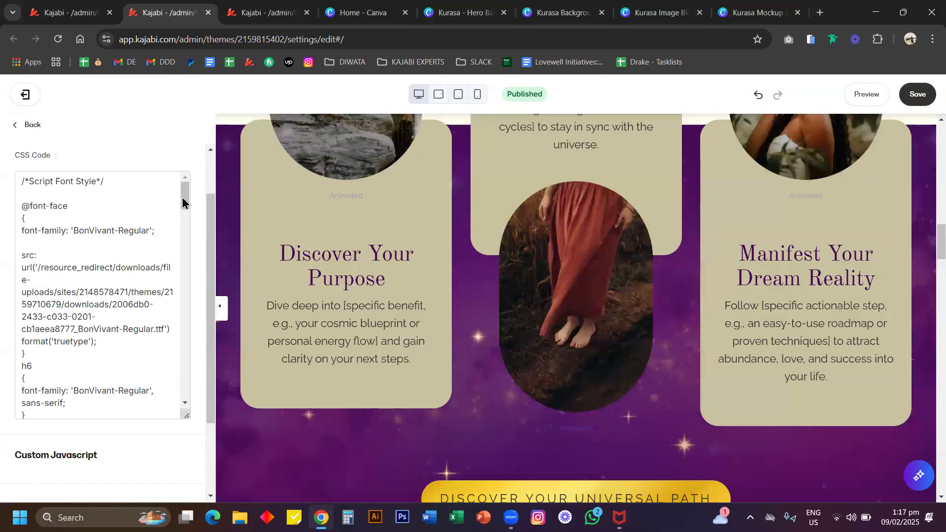
{"action": "left_click_drag", "start_coordinate": [36, 177], "coordinate": [85, 180]}
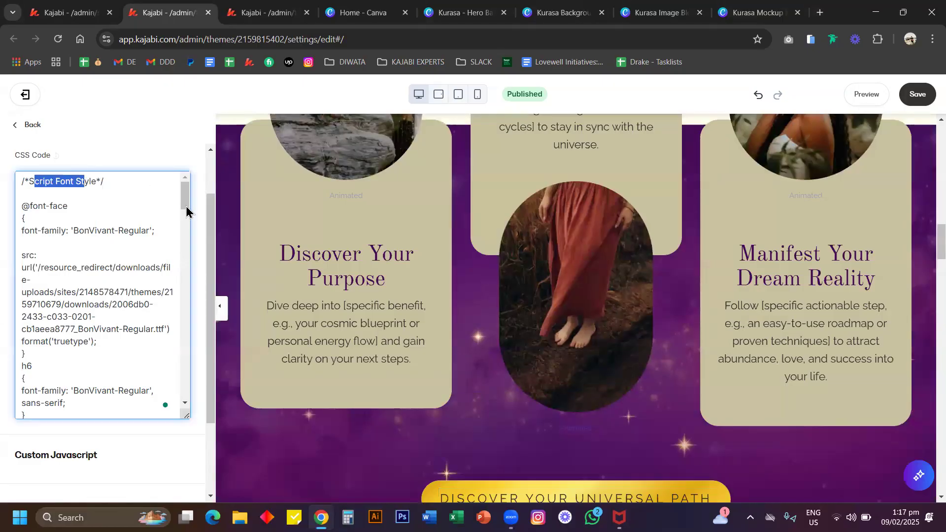
{"action": "left_click_drag", "start_coordinate": [185, 201], "coordinate": [184, 204]}
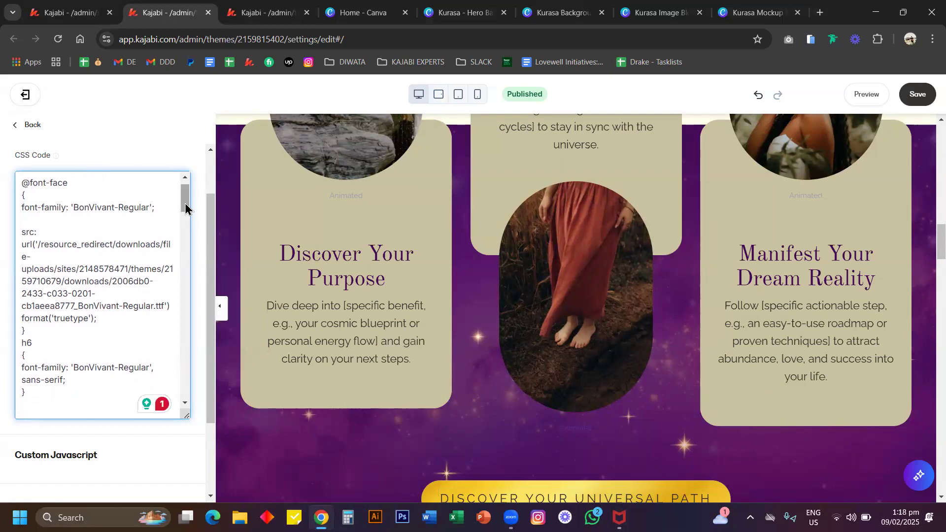
{"action": "left_click_drag", "start_coordinate": [184, 203], "coordinate": [184, 201]}
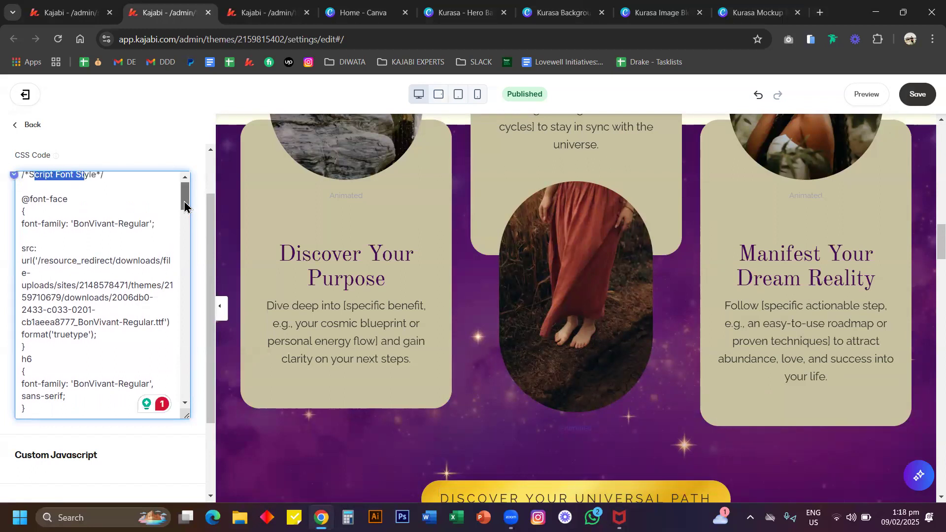
{"action": "left_click_drag", "start_coordinate": [32, 407], "coordinate": [21, 198]}
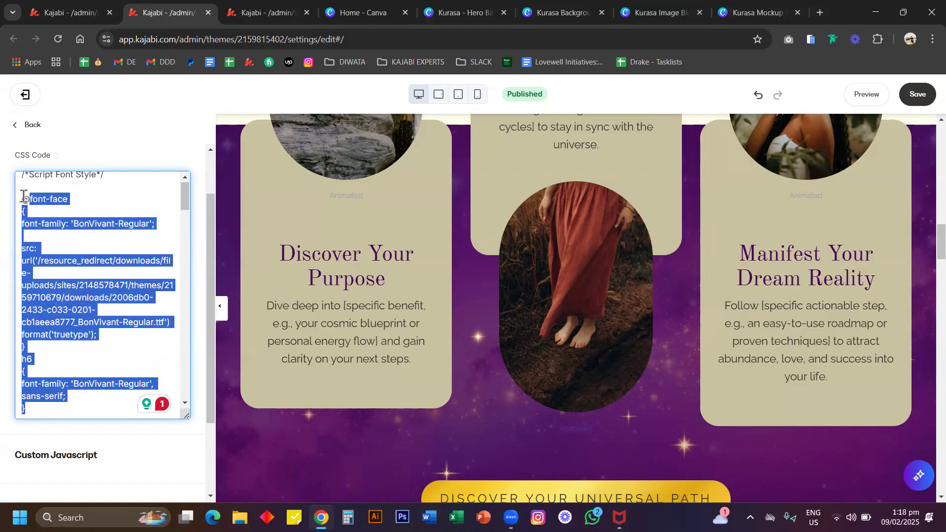
{"action": "left_click", "coordinate": [93, 241]}
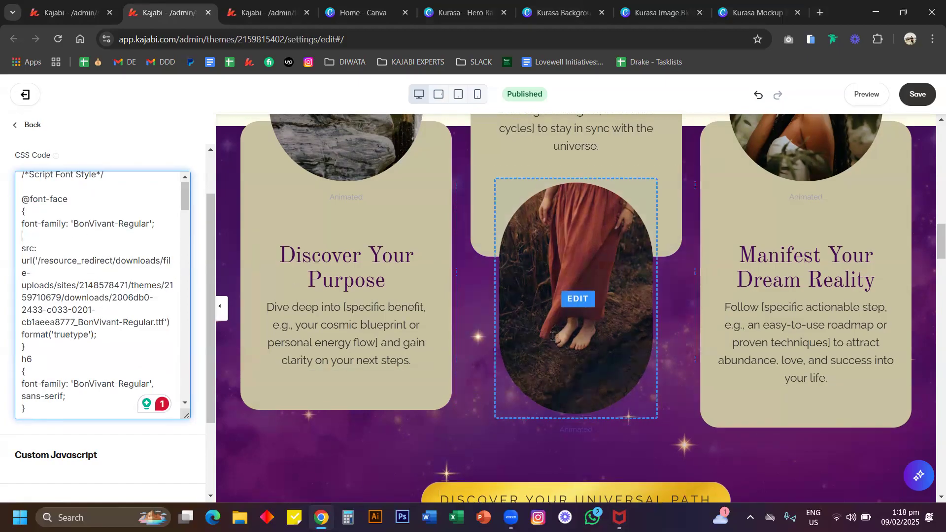
Step: Highlight the h6 selector in the custom CSS and check the Button Design code against the hero button in the preview
{"action": "scroll", "coordinate": [552, 338], "scroll_direction": "up", "scroll_amount": 8}
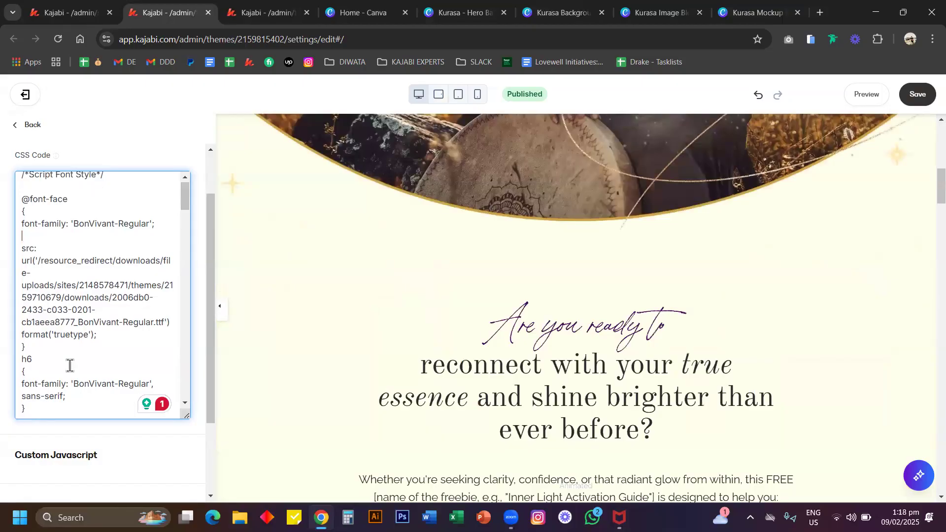
{"action": "left_click_drag", "start_coordinate": [38, 362], "coordinate": [19, 360]}
{"action": "scroll", "coordinate": [72, 348], "scroll_direction": "down", "scroll_amount": 3}
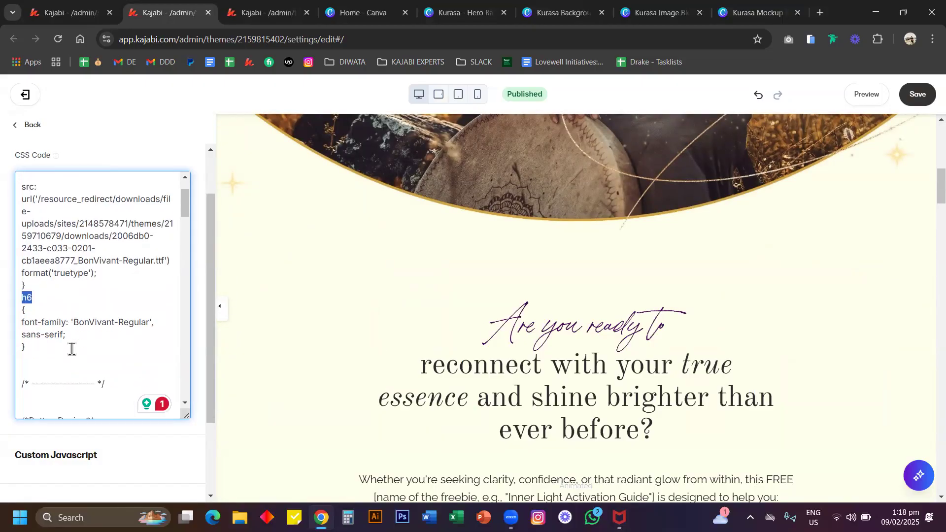
{"action": "scroll", "coordinate": [83, 327], "scroll_direction": "down", "scroll_amount": 2}
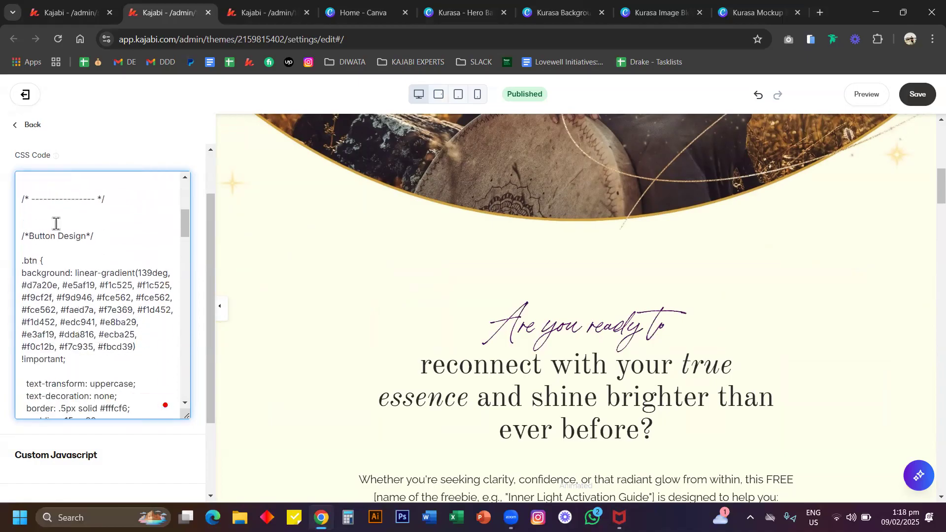
{"action": "scroll", "coordinate": [566, 322], "scroll_direction": "up", "scroll_amount": 5}
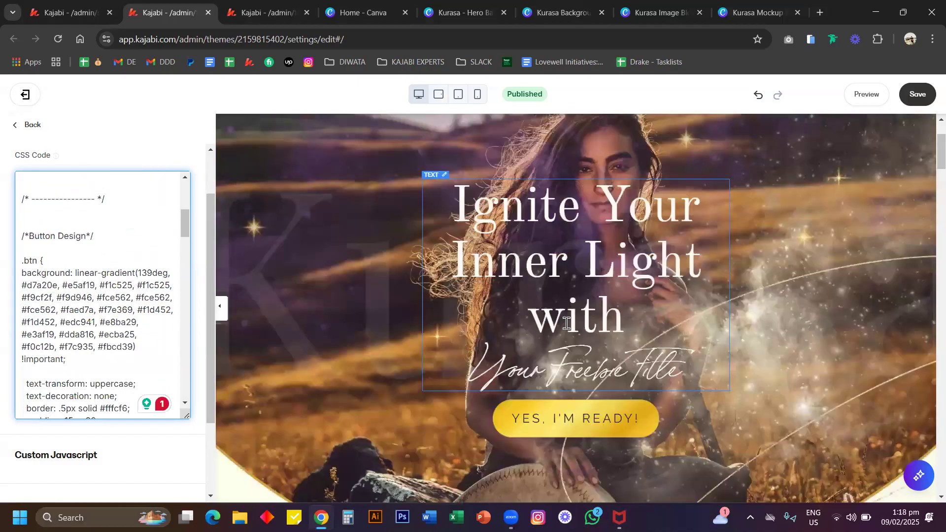
{"action": "scroll", "coordinate": [526, 355], "scroll_direction": "down", "scroll_amount": 1}
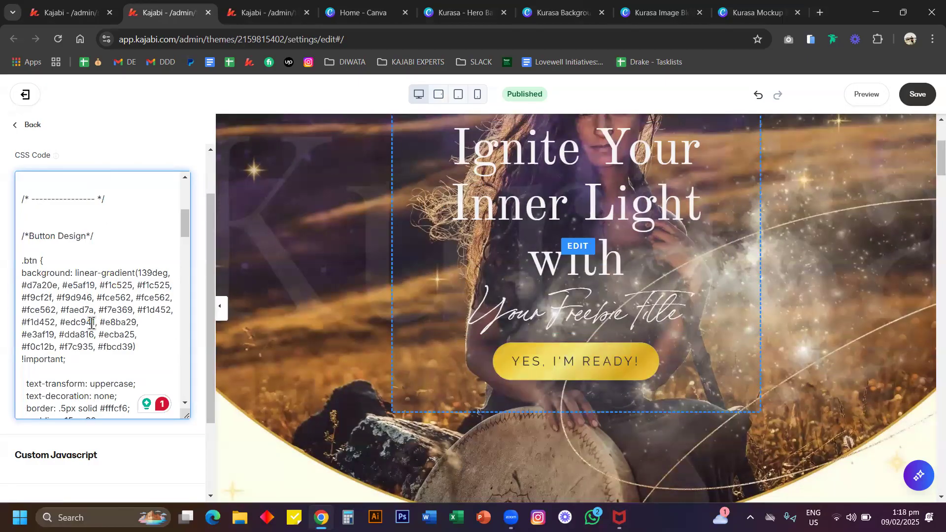
Step: Delete the whole linear-gradient background declaration, including !important, from the .btn rule under Button Design
{"action": "left_click_drag", "start_coordinate": [138, 347], "coordinate": [23, 286]}
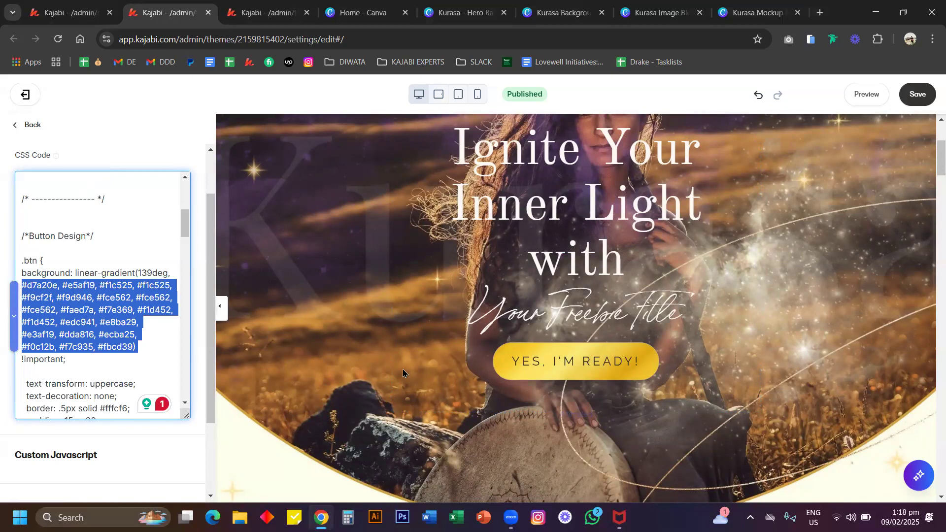
{"action": "left_click", "coordinate": [32, 302]}
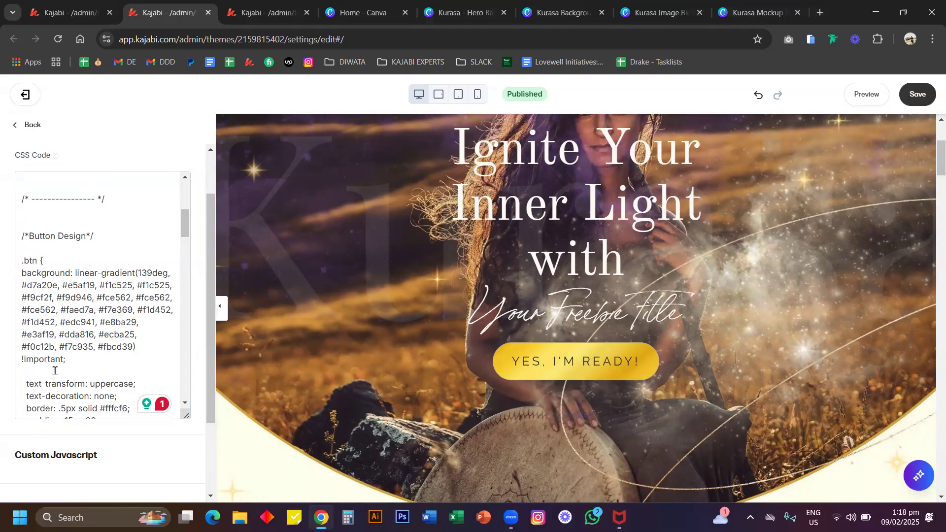
{"action": "left_click_drag", "start_coordinate": [67, 360], "coordinate": [20, 278]}
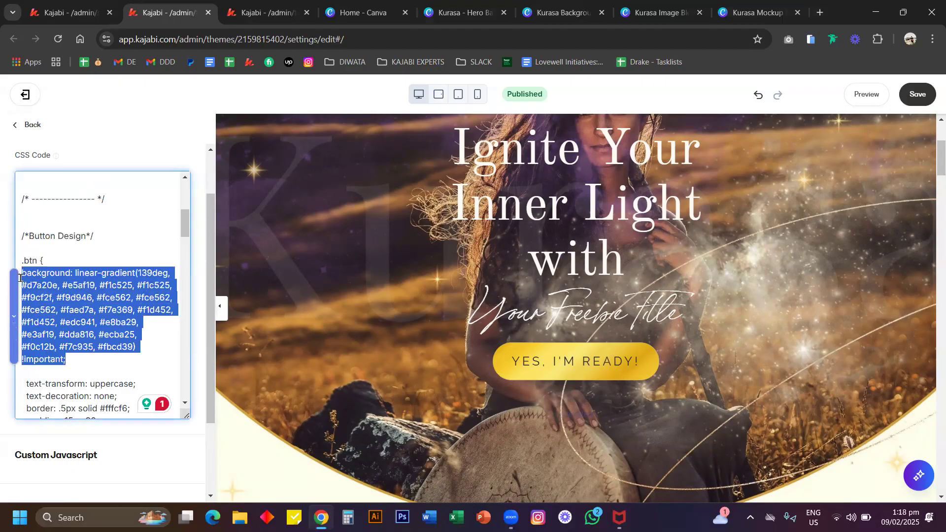
{"action": "key", "text": "BackSpace"}
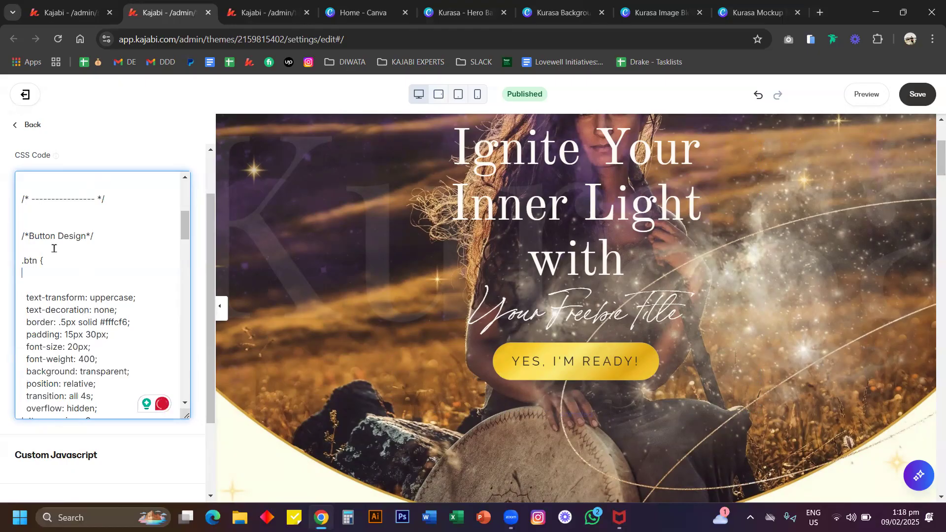
Step: Open the Style Guide's primary and button color settings and save the page
{"action": "left_click", "coordinate": [33, 123]}
{"action": "left_click", "coordinate": [63, 246]}
{"action": "scroll", "coordinate": [74, 298], "scroll_direction": "down", "scroll_amount": 4}
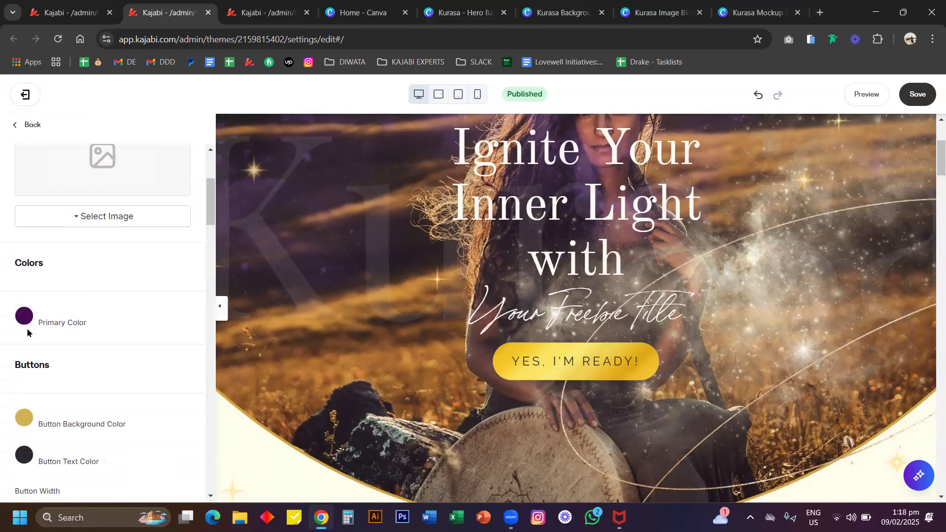
{"action": "key", "text": "ctrl+s"}
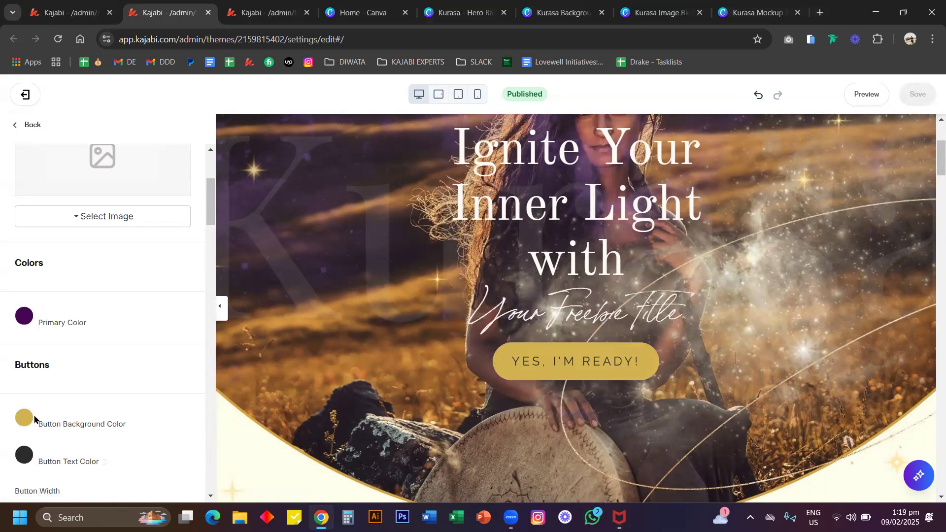
Step: Set the button background color in the hero text block's Call To Action settings to the pale pink preset
{"action": "left_click", "coordinate": [507, 366]}
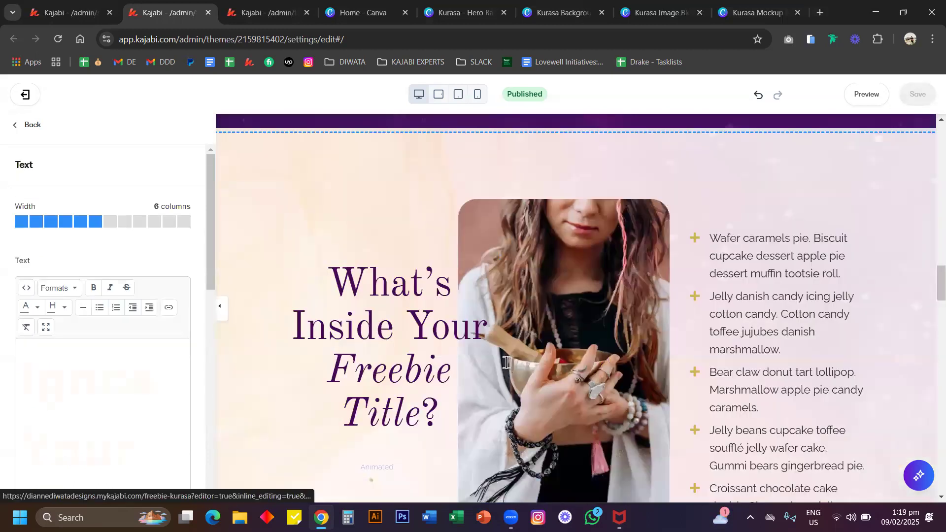
{"action": "scroll", "coordinate": [53, 387], "scroll_direction": "down", "scroll_amount": 10}
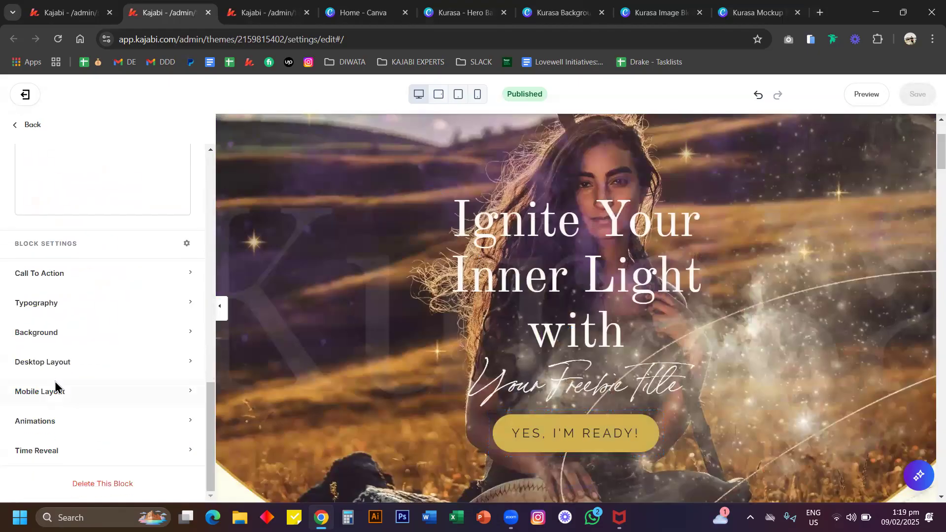
{"action": "left_click", "coordinate": [56, 286]}
{"action": "scroll", "coordinate": [81, 342], "scroll_direction": "down", "scroll_amount": 3}
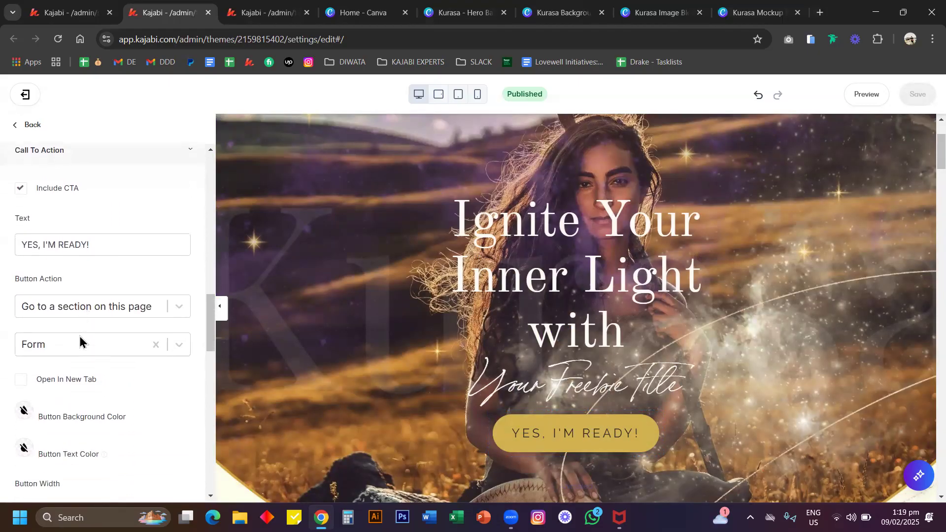
{"action": "left_click", "coordinate": [22, 413]}
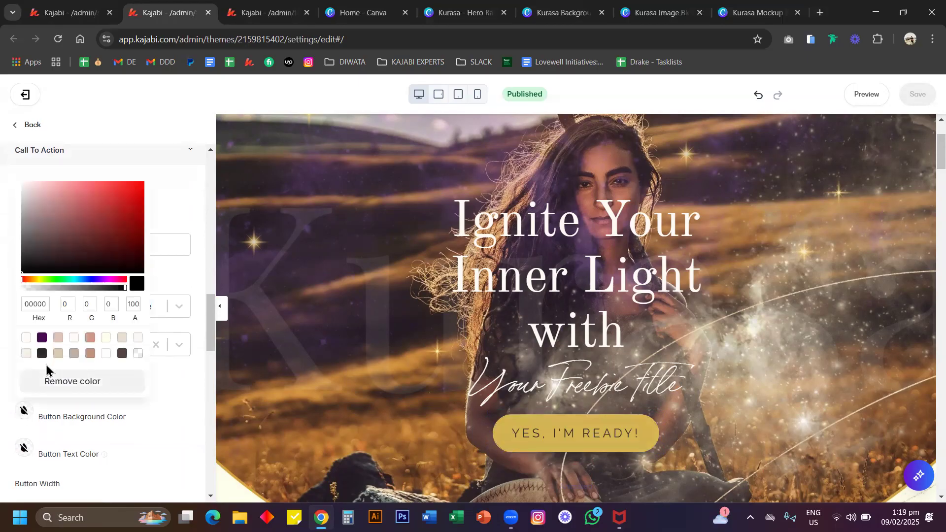
{"action": "left_click", "coordinate": [58, 340]}
{"action": "left_click", "coordinate": [176, 392]}
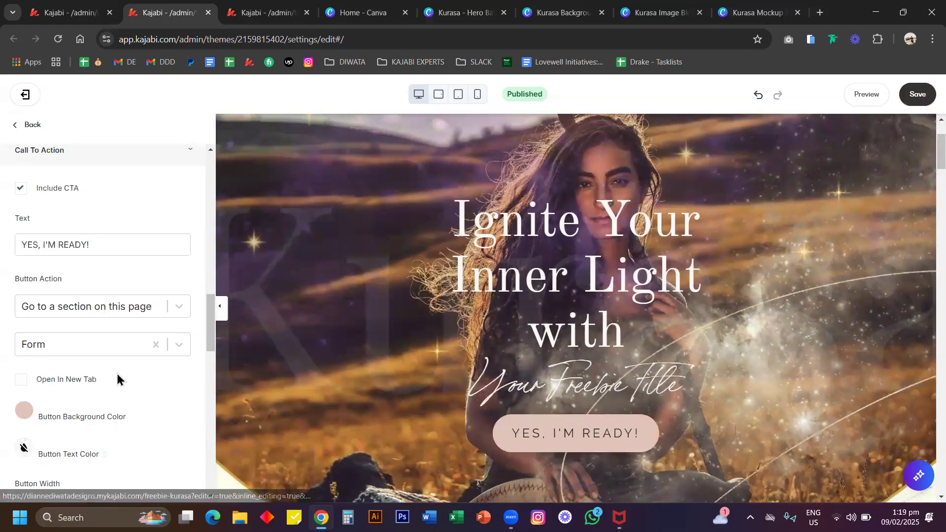
Step: Recheck the hero button's background color choices and undo the last background color change
{"action": "left_click", "coordinate": [24, 409]}
{"action": "left_click", "coordinate": [174, 399]}
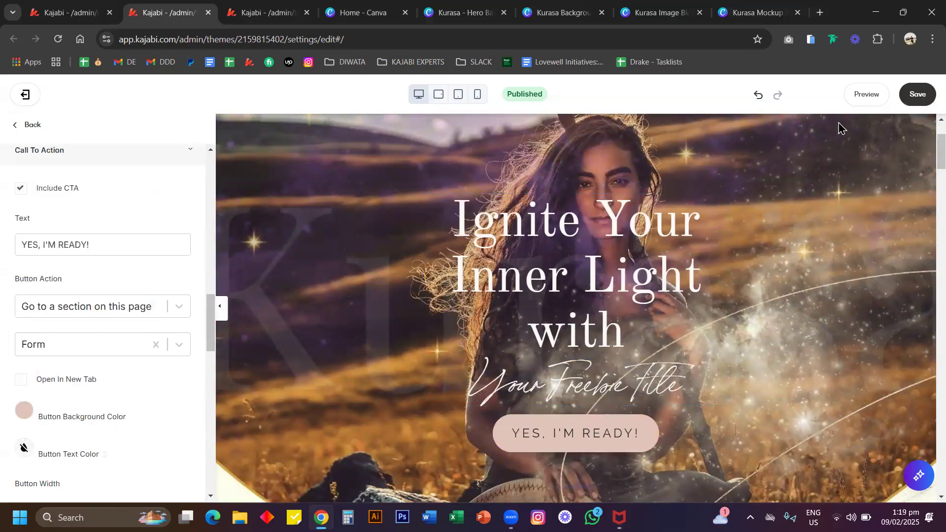
{"action": "left_click", "coordinate": [759, 95]}
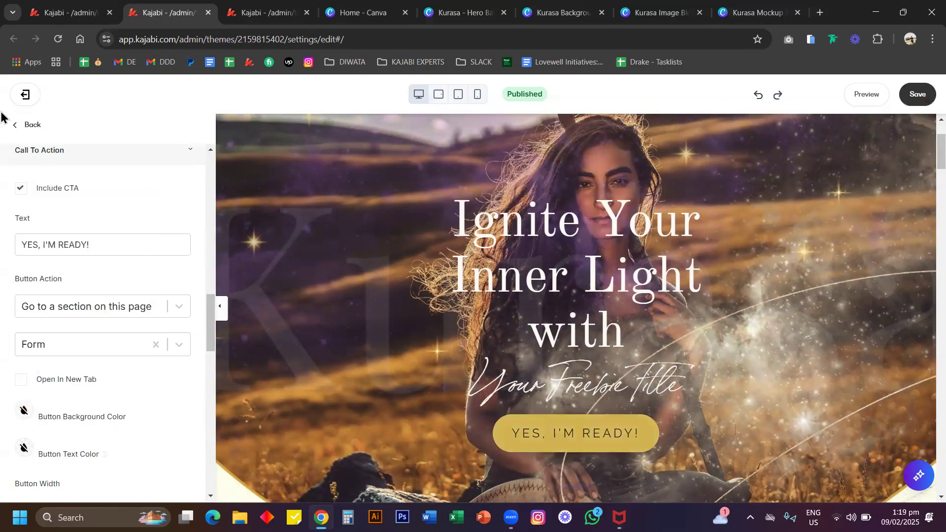
Step: Return to the custom CSS code and highlight the linear-gradient background declaration in the .btn rule
{"action": "left_click", "coordinate": [33, 126]}
{"action": "left_click", "coordinate": [35, 127]}
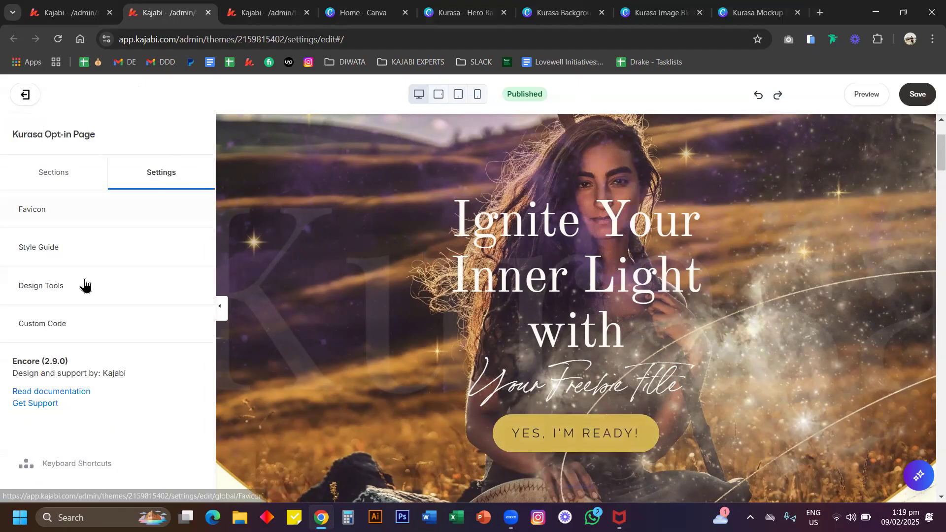
{"action": "left_click", "coordinate": [59, 325]}
{"action": "left_click_drag", "start_coordinate": [188, 298], "coordinate": [188, 473]}
{"action": "scroll", "coordinate": [104, 375], "scroll_direction": "down", "scroll_amount": 8}
{"action": "scroll", "coordinate": [79, 372], "scroll_direction": "up", "scroll_amount": 3}
{"action": "left_click_drag", "start_coordinate": [73, 372], "coordinate": [8, 286]}
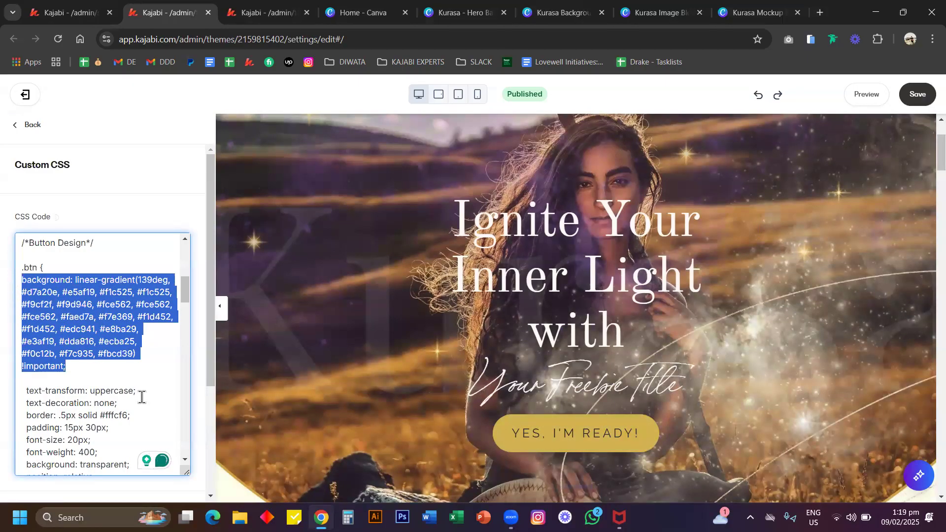
Step: Review the remaining .btn declarations, from text decoration to letter spacing, and highlight the padding values
{"action": "scroll", "coordinate": [395, 397], "scroll_direction": "down", "scroll_amount": 1}
{"action": "scroll", "coordinate": [72, 403], "scroll_direction": "down", "scroll_amount": 1}
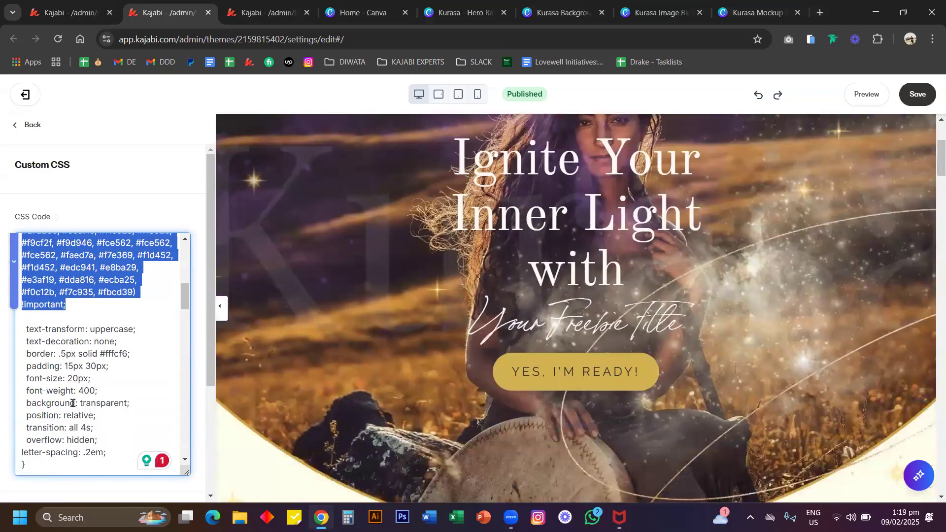
{"action": "left_click_drag", "start_coordinate": [56, 339], "coordinate": [98, 452]}
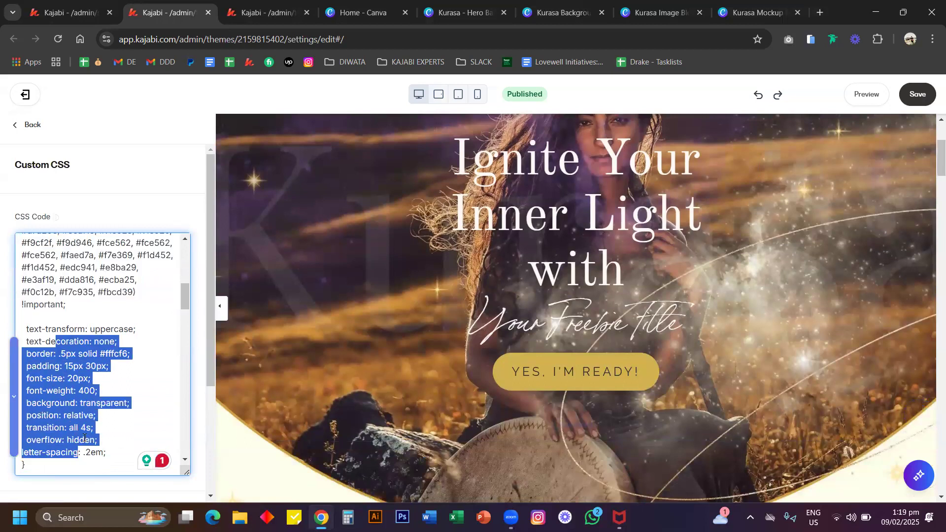
{"action": "left_click", "coordinate": [83, 428]}
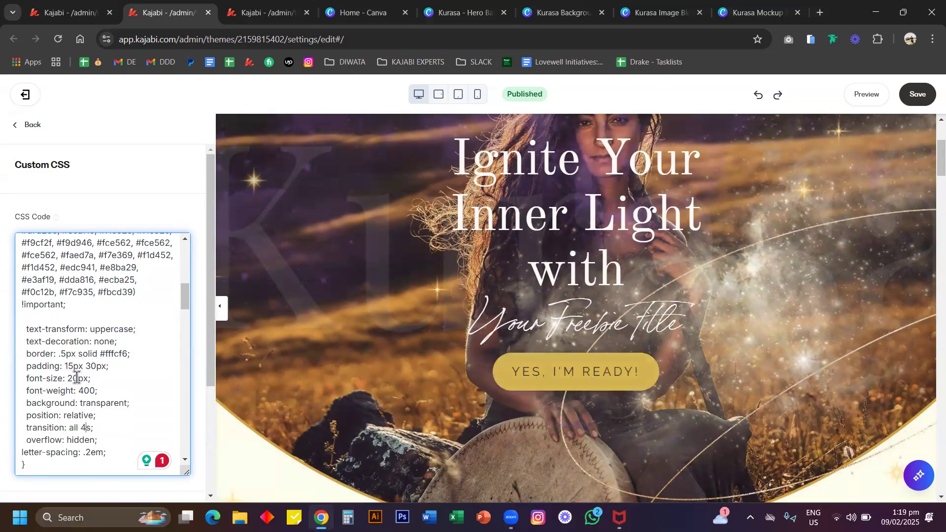
{"action": "left_click_drag", "start_coordinate": [76, 378], "coordinate": [109, 366]}
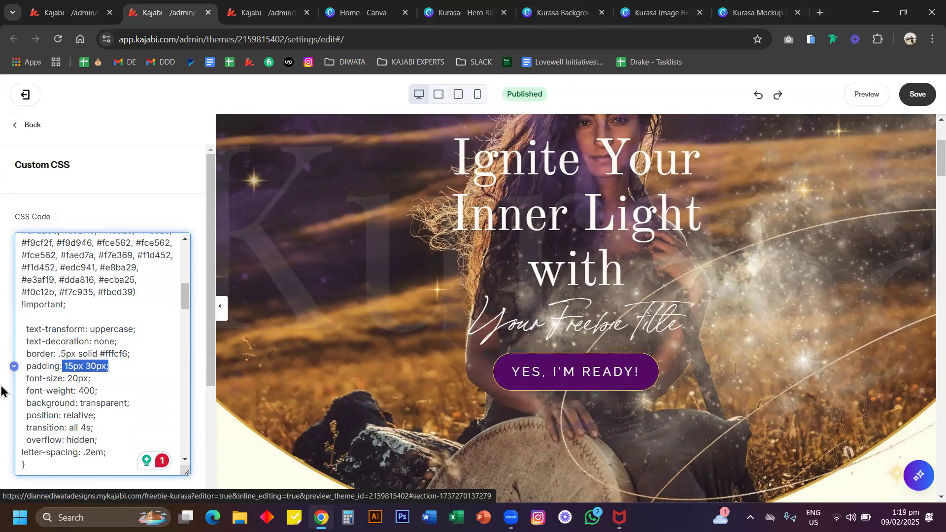
Step: Set the font-weight in the .btn rule to 600 and save the page
{"action": "left_click", "coordinate": [84, 390]}
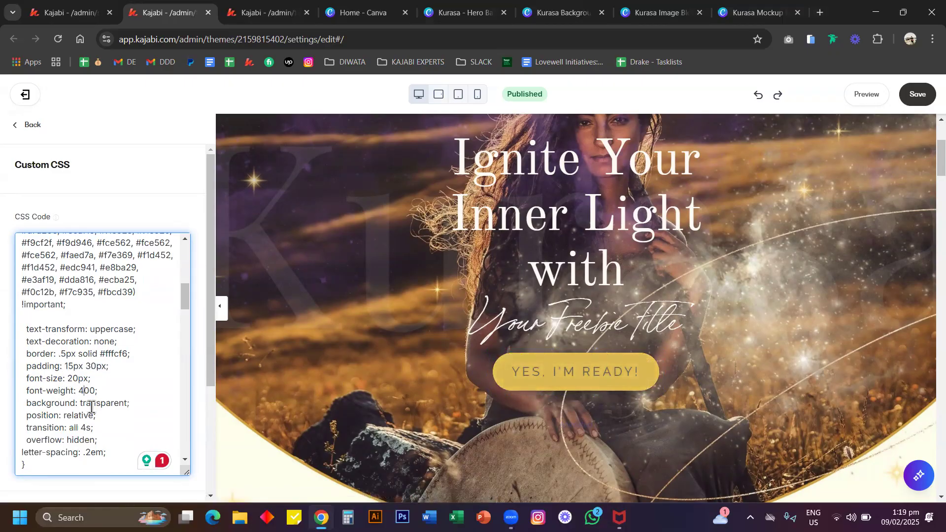
{"action": "type", "text": "6"}
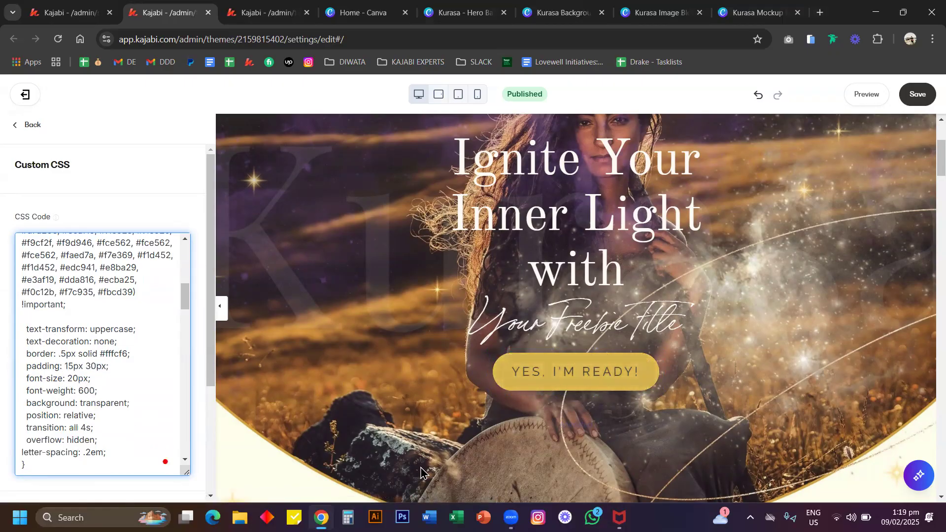
{"action": "left_click", "coordinate": [918, 96]}
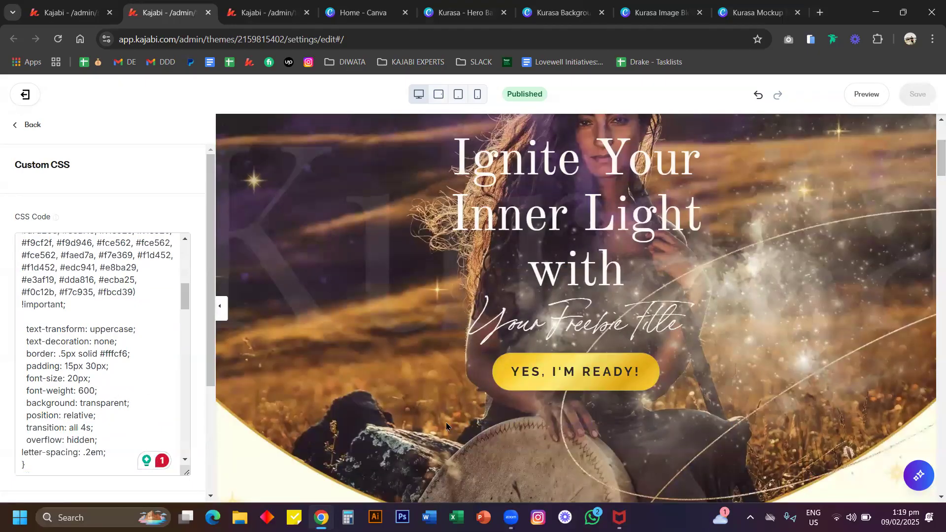
Step: Copy and delete the letter-spacing: .2em declaration from the .btn rule, and save the page
{"action": "left_click_drag", "start_coordinate": [31, 452], "coordinate": [103, 451]}
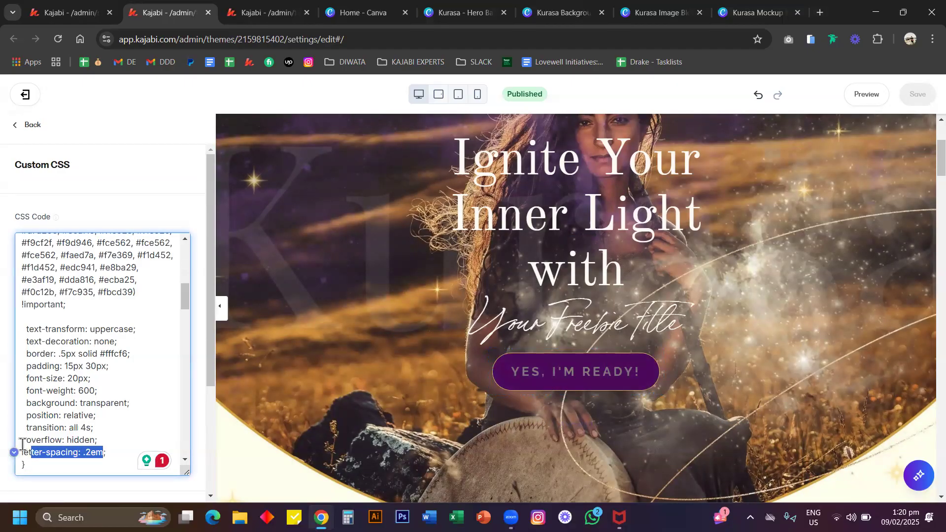
{"action": "left_click", "coordinate": [88, 465]}
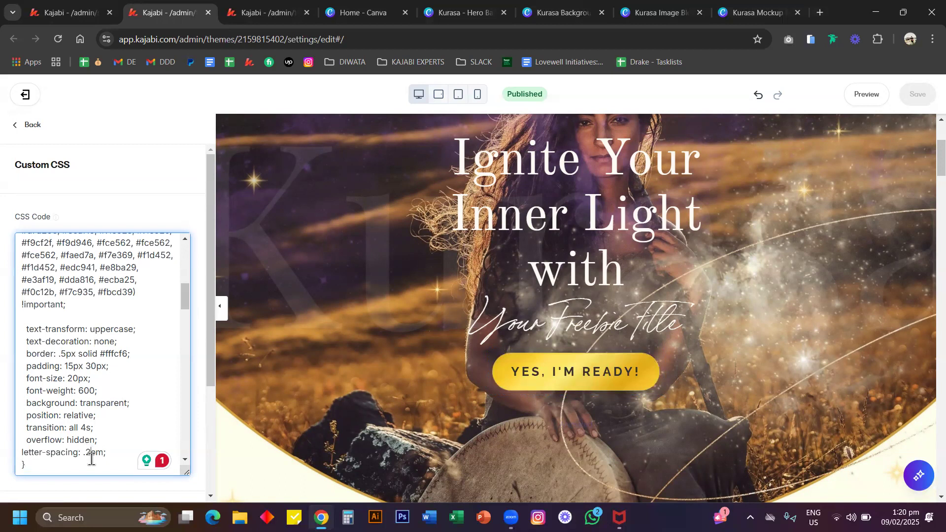
{"action": "left_click_drag", "start_coordinate": [126, 452], "coordinate": [2, 459]}
{"action": "key", "text": "ctrl+c"}
{"action": "key", "text": "BackSpace"}
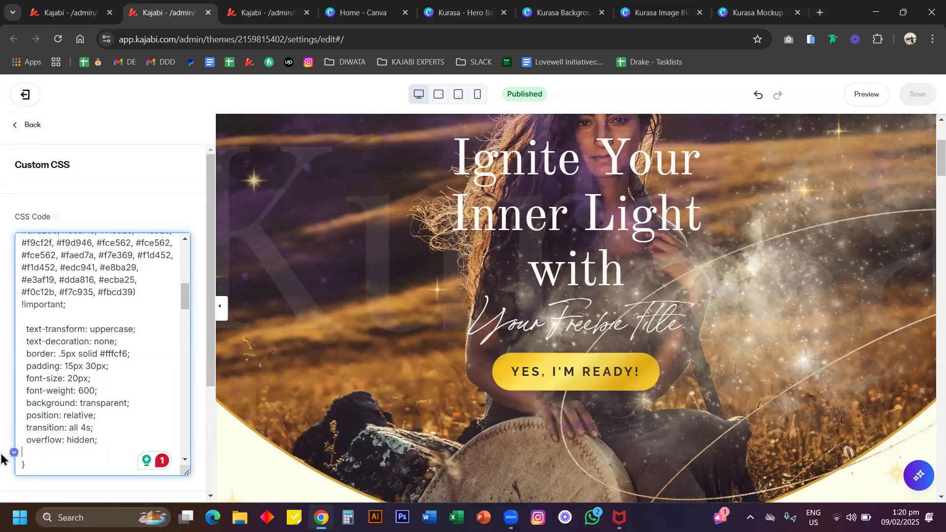
{"action": "left_click", "coordinate": [910, 98]}
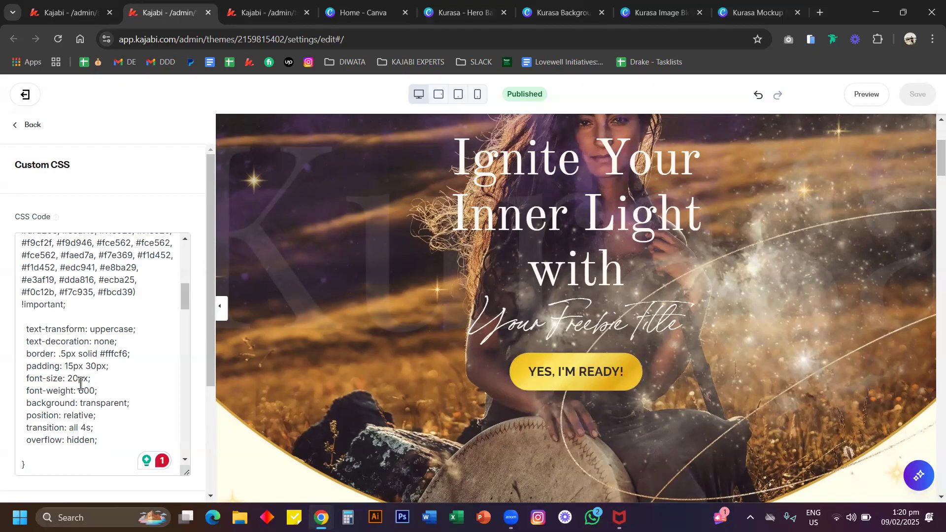
Step: Restore the .btn rule's font-weight of 400 and its letter-spacing: .2em declaration, and recheck the padding and letter-spacing lines
{"action": "key", "text": "ctrl+v"}
{"action": "left_click_drag", "start_coordinate": [73, 378], "coordinate": [41, 392]}
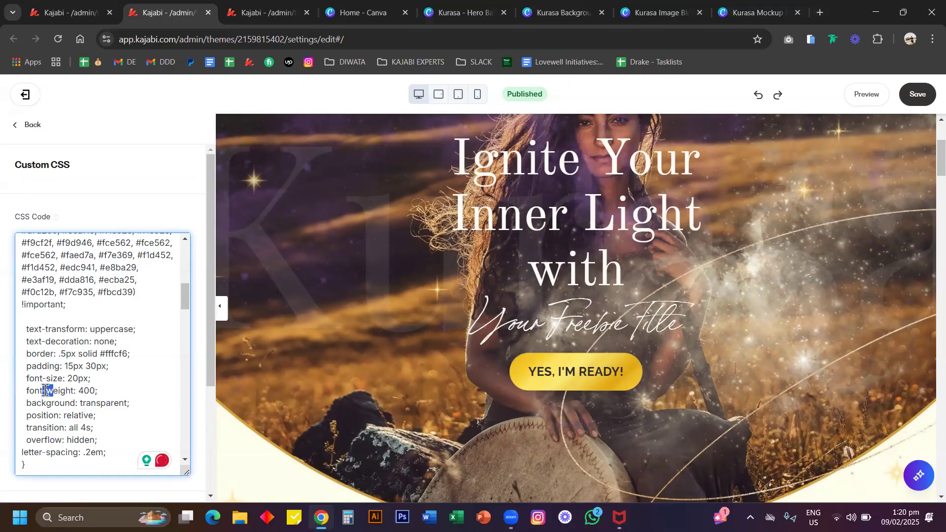
{"action": "left_click_drag", "start_coordinate": [91, 366], "coordinate": [60, 367]}
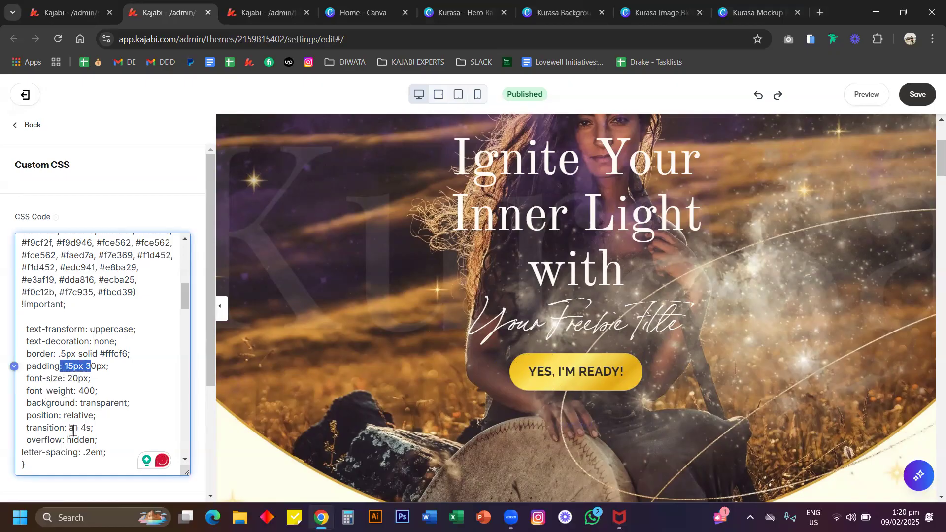
{"action": "left_click_drag", "start_coordinate": [107, 453], "coordinate": [50, 452]}
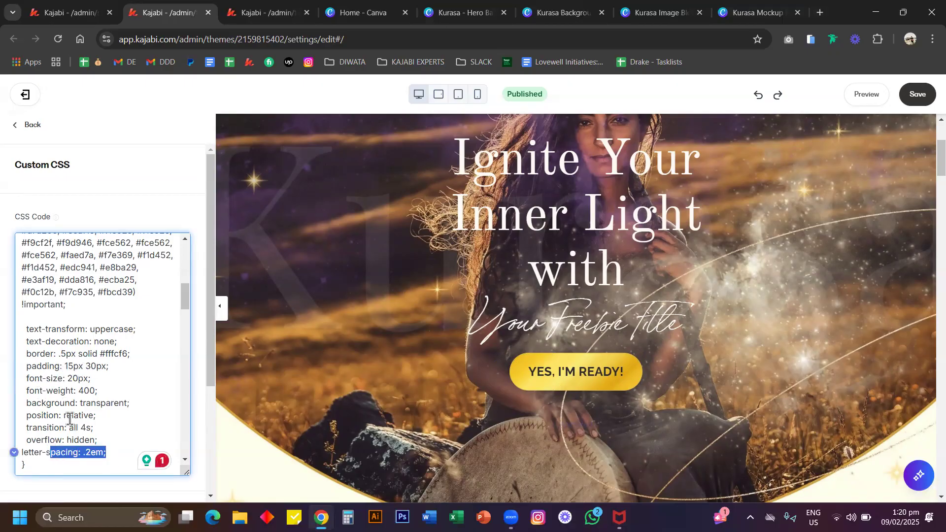
Step: Examine the .btn:hover rule's font-weight and letter-spacing declarations against the hero button's hover effect
{"action": "scroll", "coordinate": [70, 419], "scroll_direction": "down", "scroll_amount": 3}
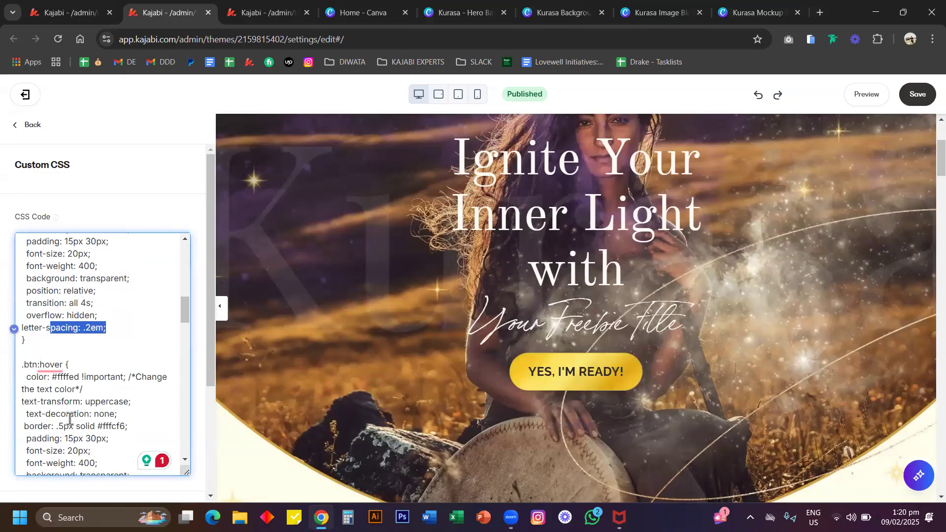
{"action": "scroll", "coordinate": [36, 302], "scroll_direction": "down", "scroll_amount": 1}
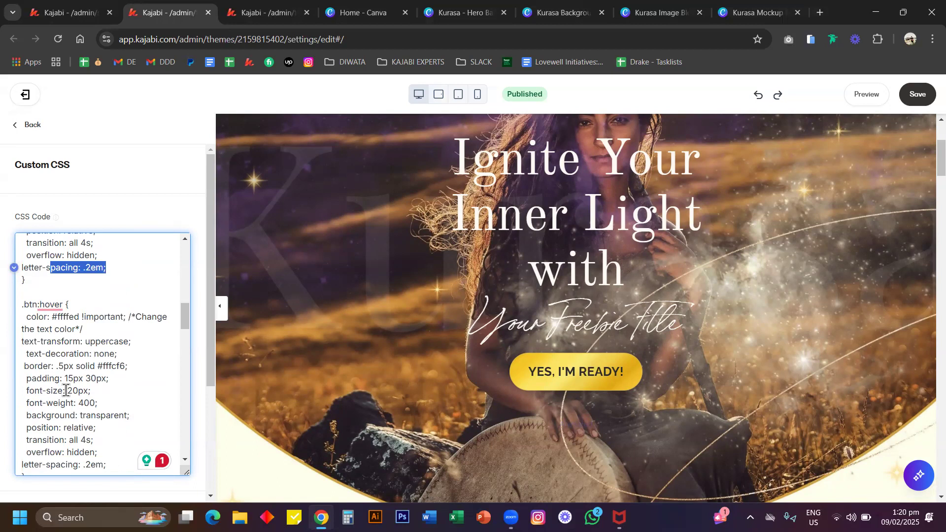
{"action": "mouse_move", "coordinate": [527, 385]}
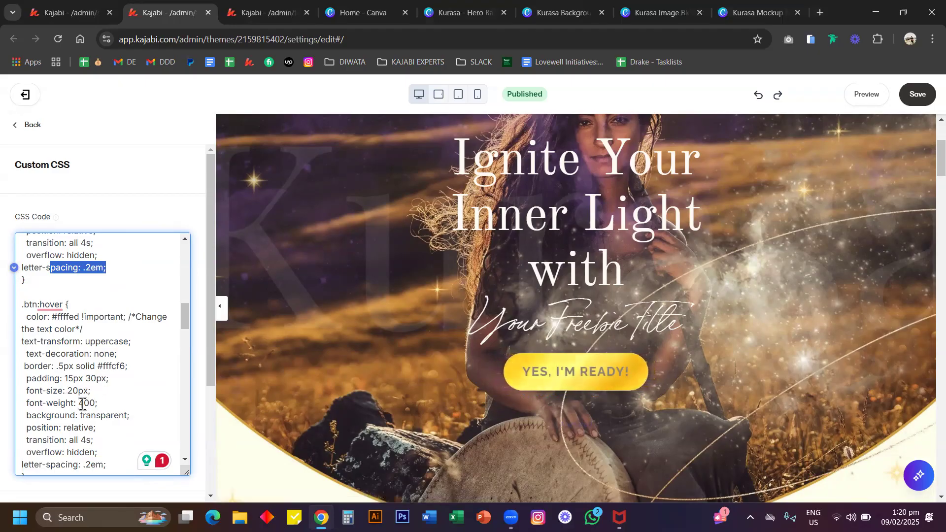
{"action": "left_click_drag", "start_coordinate": [79, 403], "coordinate": [85, 403]}
{"action": "left_click", "coordinate": [108, 467]}
{"action": "left_click", "coordinate": [34, 456], "text": "shift"}
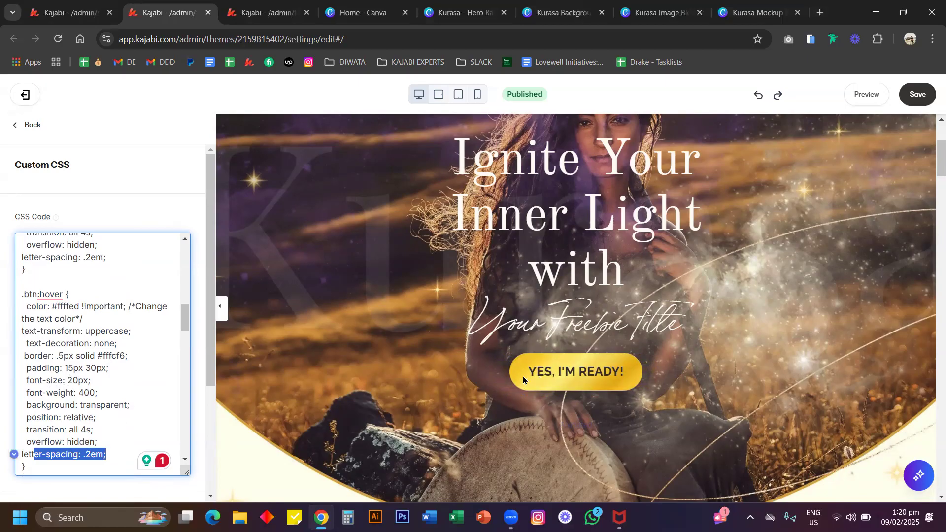
{"action": "left_click", "coordinate": [109, 351]}
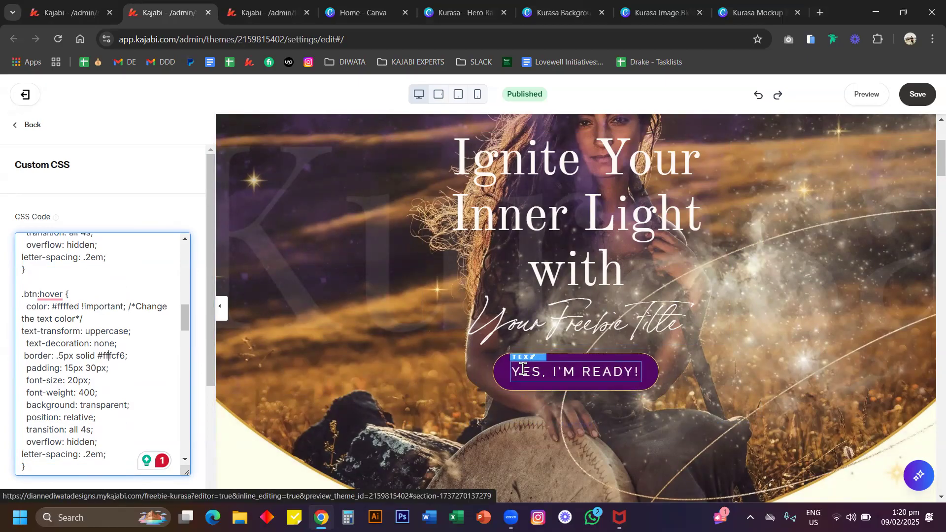
Step: Locate the hover background color in the .btn::before rule and the hover text color in .btn:hover, with their comments
{"action": "scroll", "coordinate": [118, 370], "scroll_direction": "down", "scroll_amount": 3}
{"action": "scroll", "coordinate": [118, 370], "scroll_direction": "down", "scroll_amount": 2}
{"action": "double_click", "coordinate": [124, 404]}
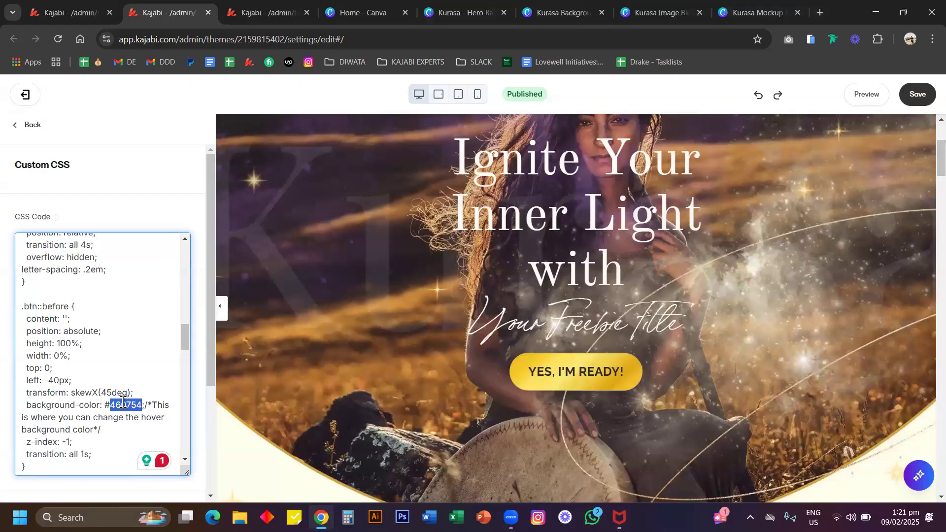
{"action": "left_click_drag", "start_coordinate": [152, 405], "coordinate": [146, 429]}
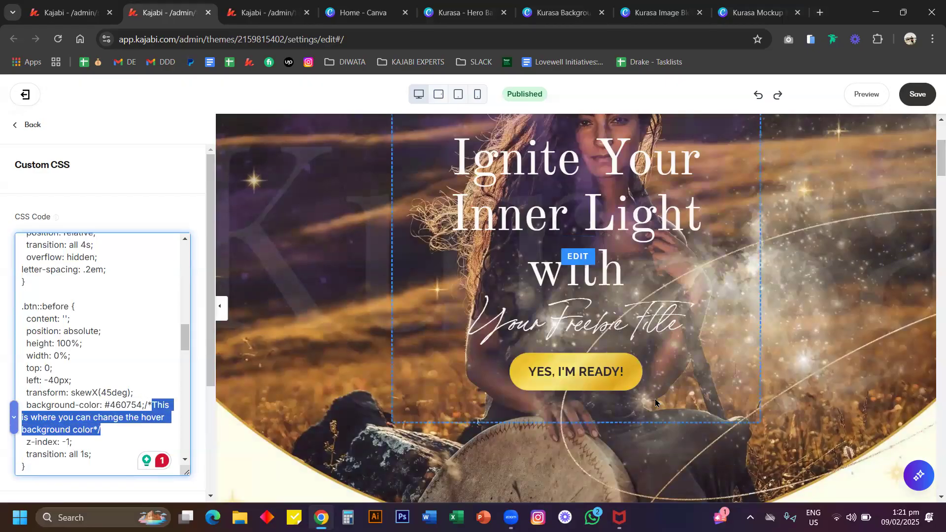
{"action": "scroll", "coordinate": [134, 303], "scroll_direction": "up", "scroll_amount": 2}
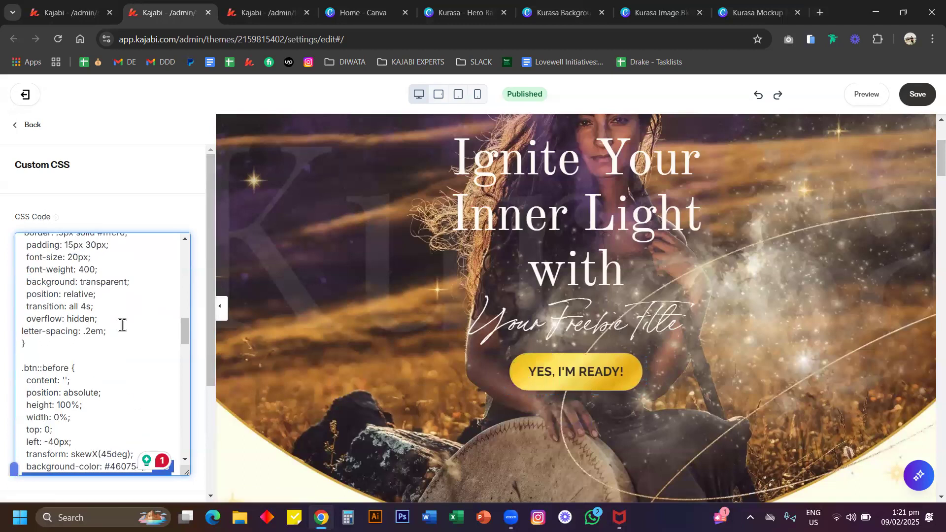
{"action": "scroll", "coordinate": [121, 326], "scroll_direction": "up", "scroll_amount": 2}
{"action": "double_click", "coordinate": [61, 306]}
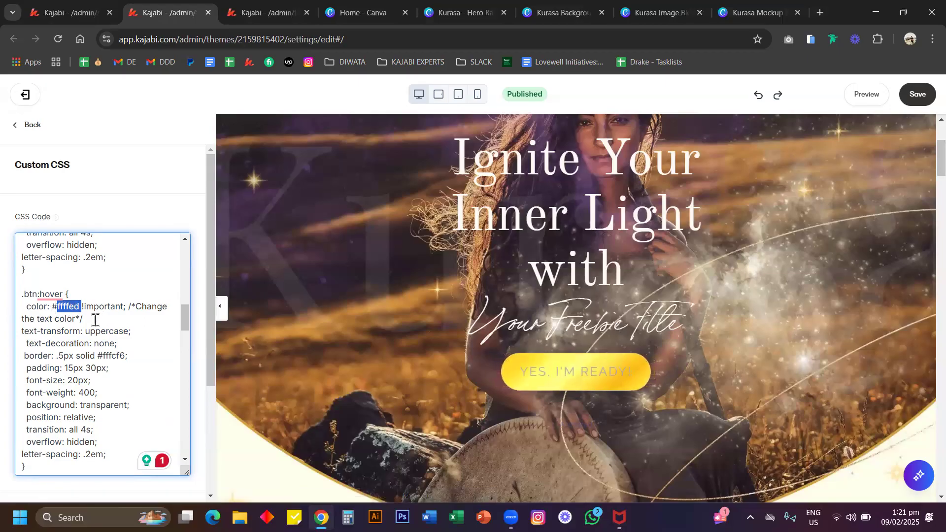
{"action": "left_click_drag", "start_coordinate": [135, 306], "coordinate": [139, 315]}
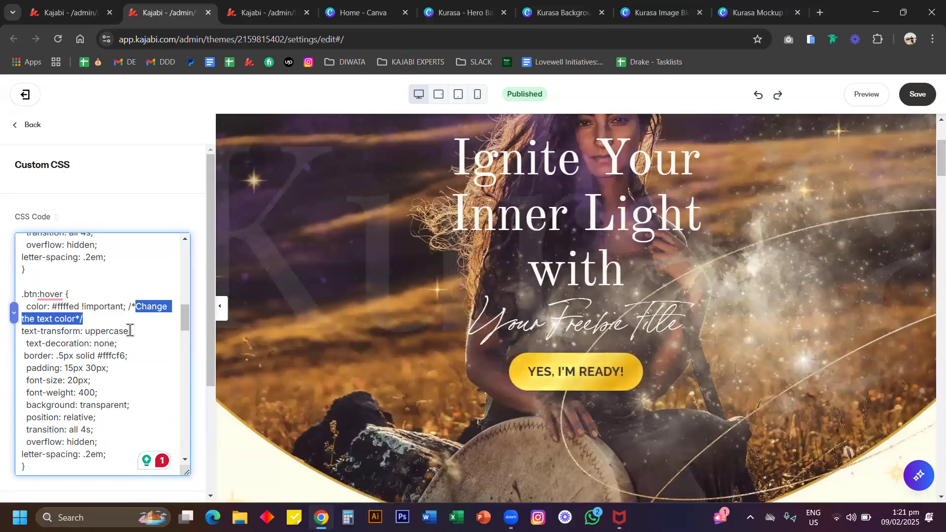
Step: Find the .form-btn rule below the .btn:hover::before rule and highlight its selector
{"action": "scroll", "coordinate": [129, 329], "scroll_direction": "down", "scroll_amount": 4}
{"action": "scroll", "coordinate": [129, 332], "scroll_direction": "down", "scroll_amount": 5}
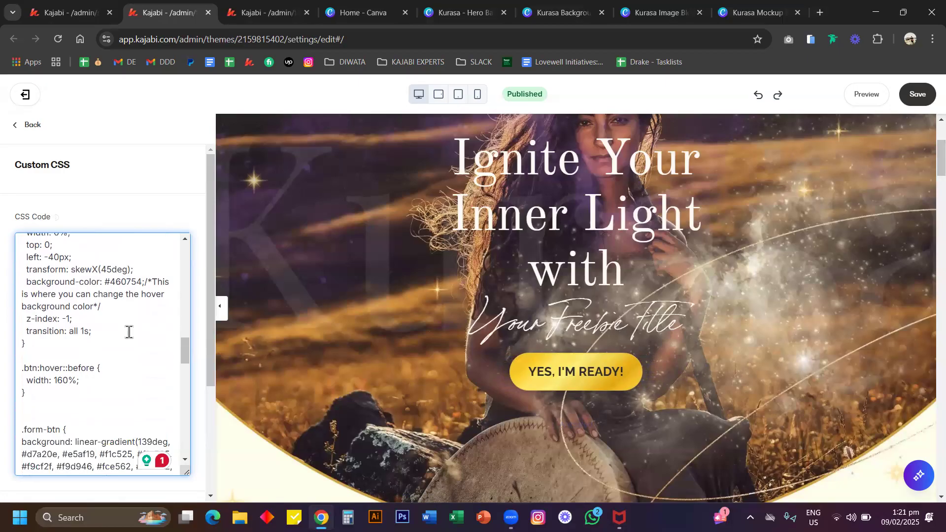
{"action": "left_click_drag", "start_coordinate": [67, 306], "coordinate": [19, 305]}
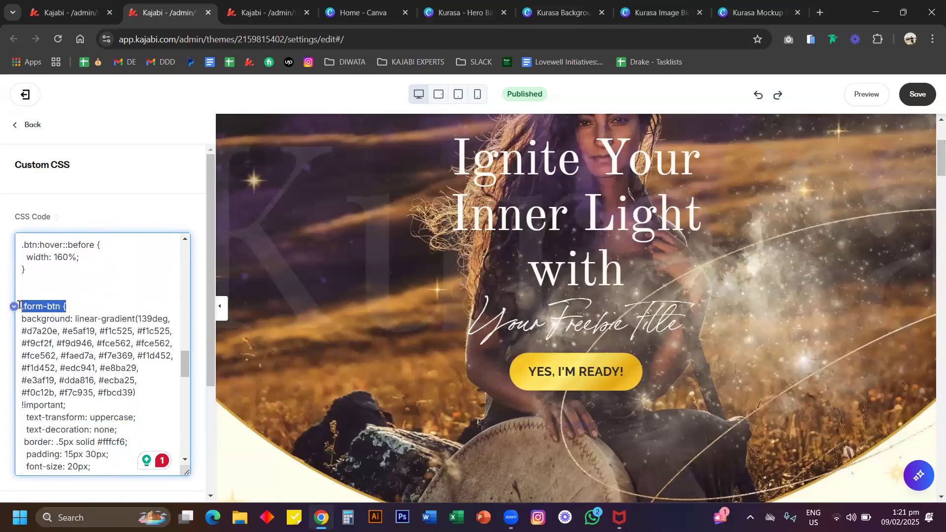
Step: Assign Default Form to the form block in the Activate Your Inner Guide section
{"action": "left_click", "coordinate": [931, 159]}
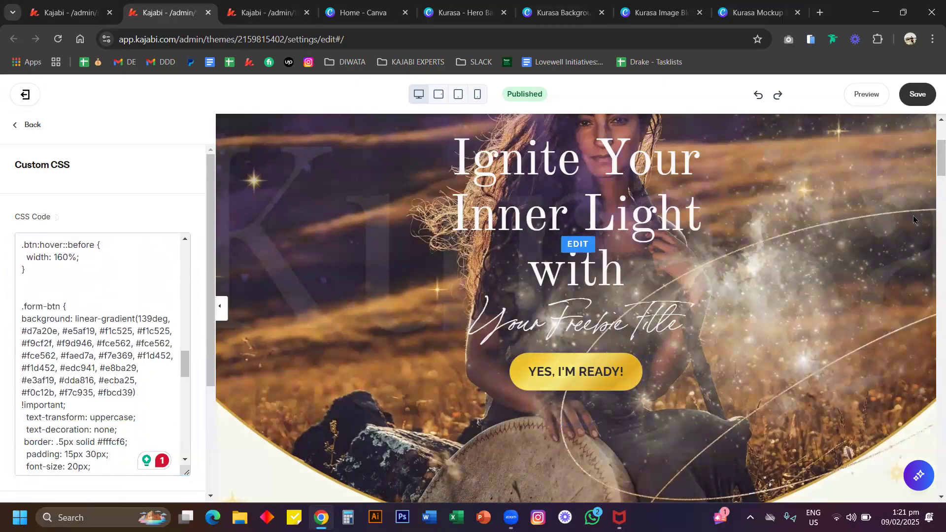
{"action": "scroll", "coordinate": [931, 445], "scroll_direction": "down", "scroll_amount": 10}
{"action": "scroll", "coordinate": [932, 445], "scroll_direction": "down", "scroll_amount": 10}
{"action": "scroll", "coordinate": [424, 355], "scroll_direction": "up", "scroll_amount": 3}
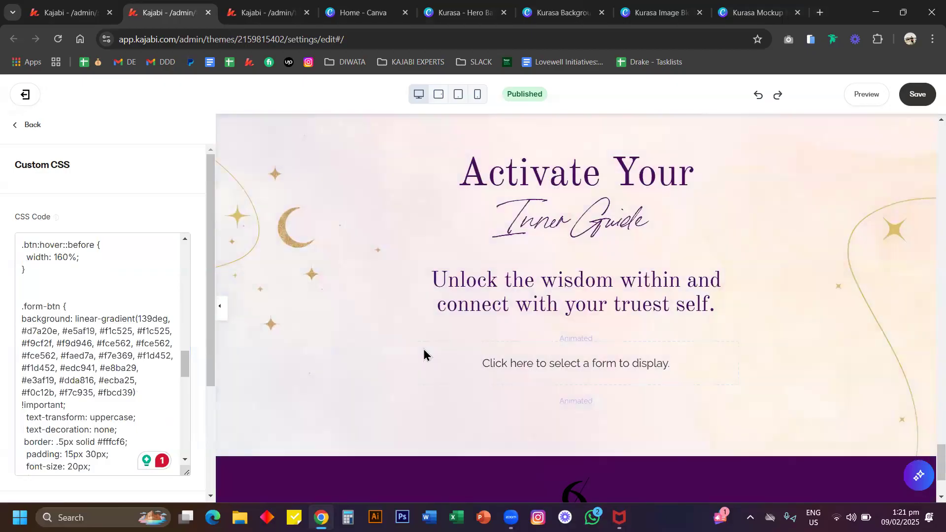
{"action": "left_click", "coordinate": [498, 362]}
{"action": "left_click", "coordinate": [116, 240]}
{"action": "left_click", "coordinate": [148, 183]}
{"action": "left_click", "coordinate": [89, 234]}
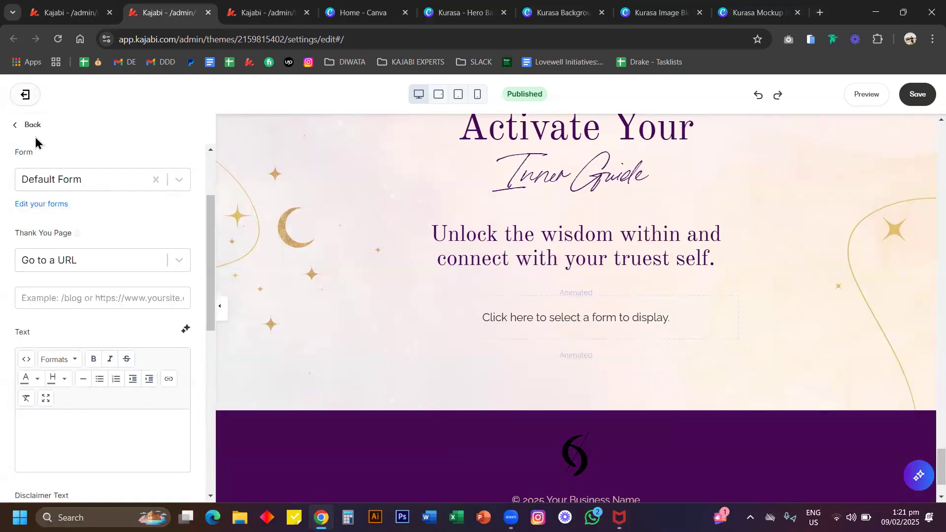
Step: Reopen the custom CSS with an enlarged code box and highlight the .form-btn rule's linear-gradient background declaration
{"action": "left_click", "coordinate": [31, 127]}
{"action": "left_click", "coordinate": [31, 127]}
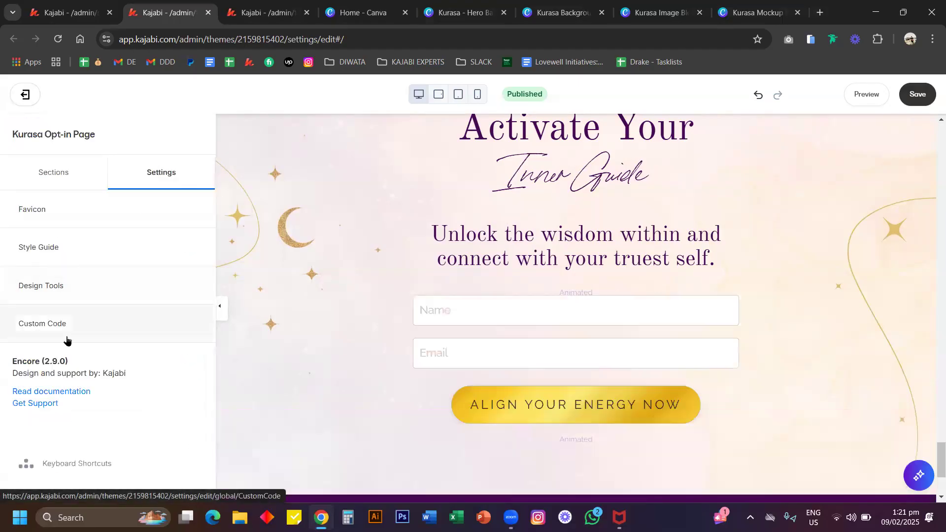
{"action": "left_click", "coordinate": [63, 328]}
{"action": "left_click_drag", "start_coordinate": [197, 367], "coordinate": [196, 500]}
{"action": "scroll", "coordinate": [117, 373], "scroll_direction": "down", "scroll_amount": 15}
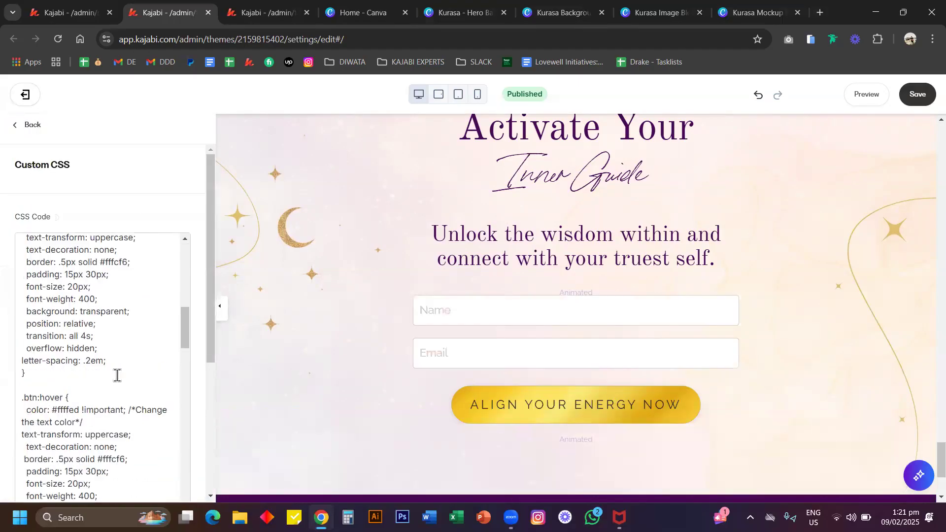
{"action": "scroll", "coordinate": [116, 375], "scroll_direction": "down", "scroll_amount": 5}
{"action": "scroll", "coordinate": [116, 375], "scroll_direction": "up", "scroll_amount": 4}
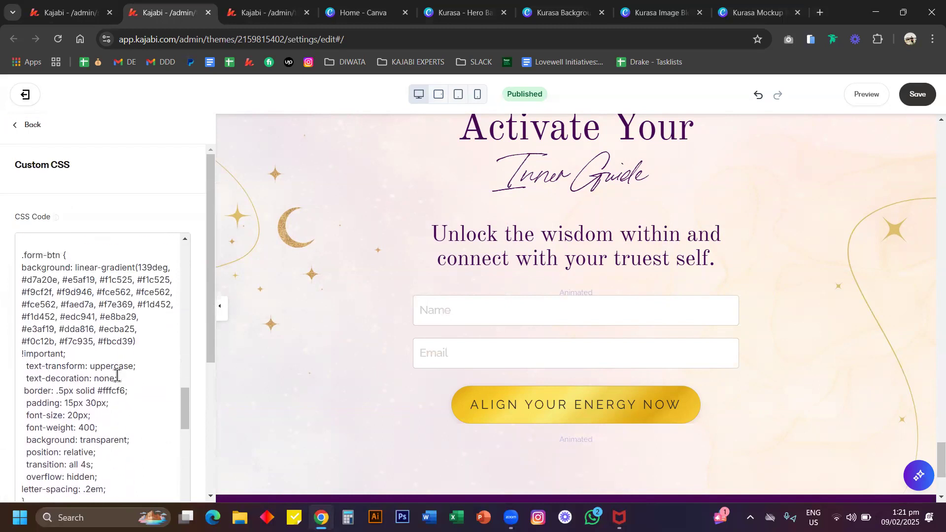
{"action": "left_click_drag", "start_coordinate": [70, 350], "coordinate": [13, 266]}
{"action": "left_click_drag", "start_coordinate": [71, 350], "coordinate": [20, 267]}
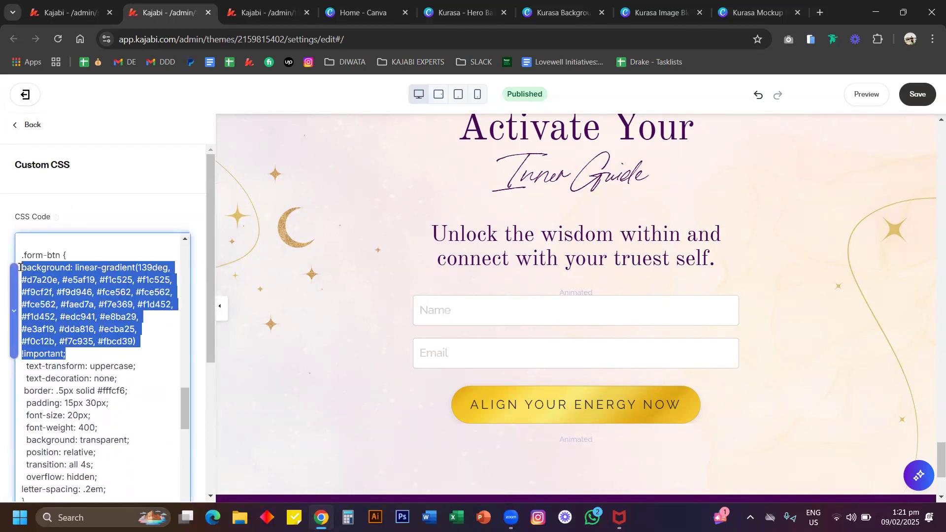
Step: Compare the .btn gradient with the .form-btn rule and locate the hover background color in the .form-btn::before rule
{"action": "left_click_drag", "start_coordinate": [185, 413], "coordinate": [181, 291]}
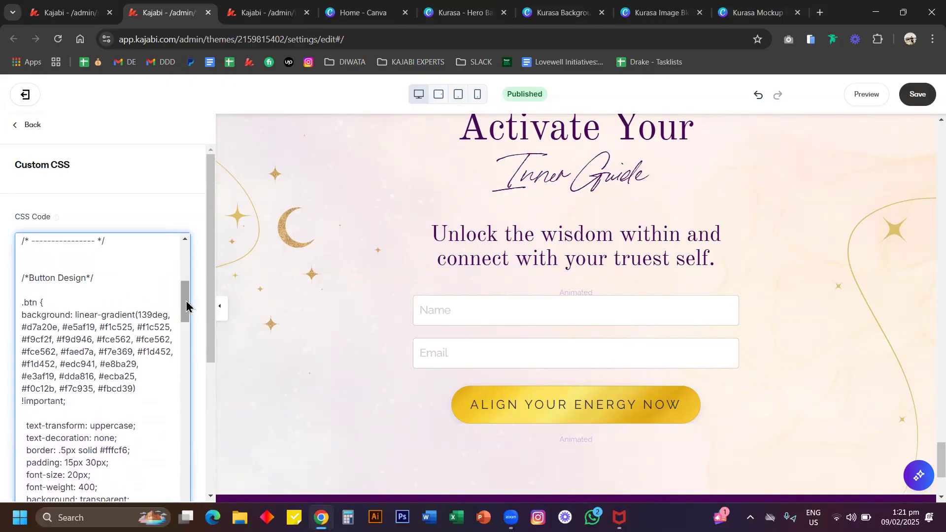
{"action": "left_click_drag", "start_coordinate": [186, 305], "coordinate": [182, 392]}
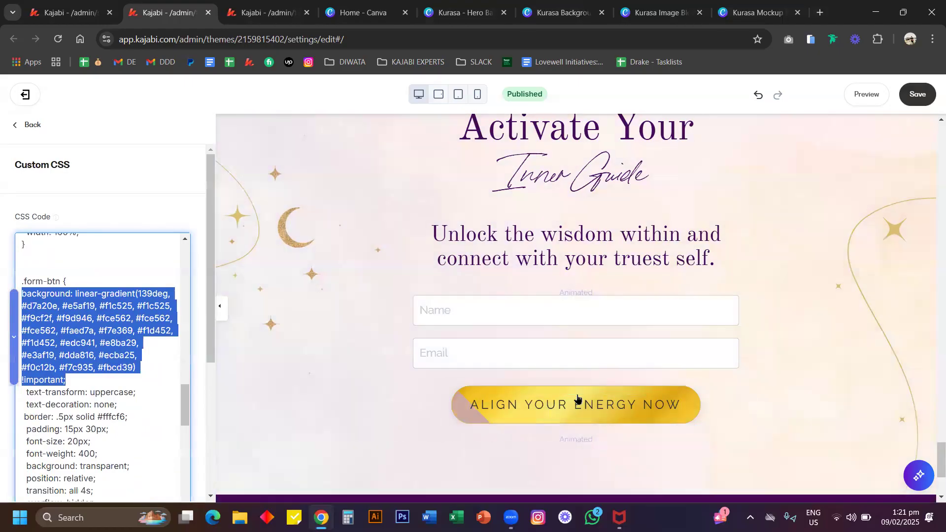
{"action": "scroll", "coordinate": [113, 364], "scroll_direction": "down", "scroll_amount": 10}
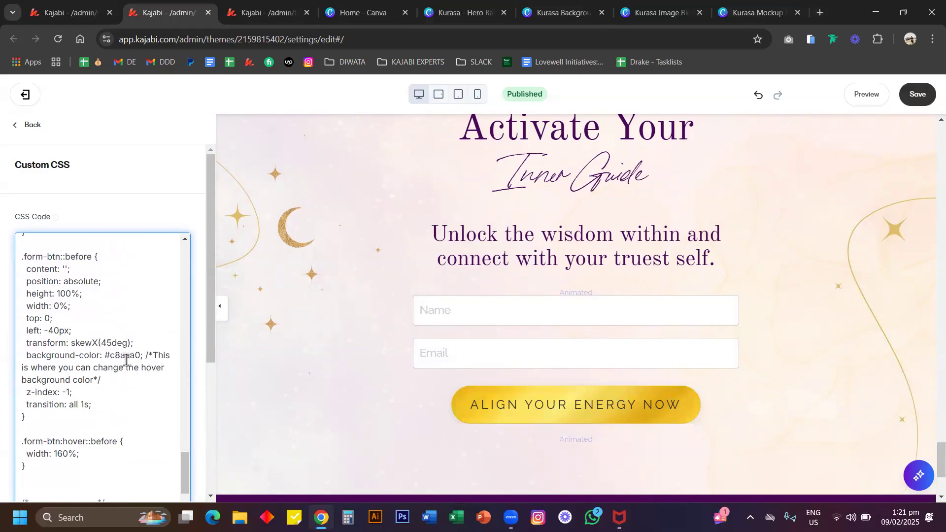
{"action": "scroll", "coordinate": [126, 358], "scroll_direction": "down", "scroll_amount": 3}
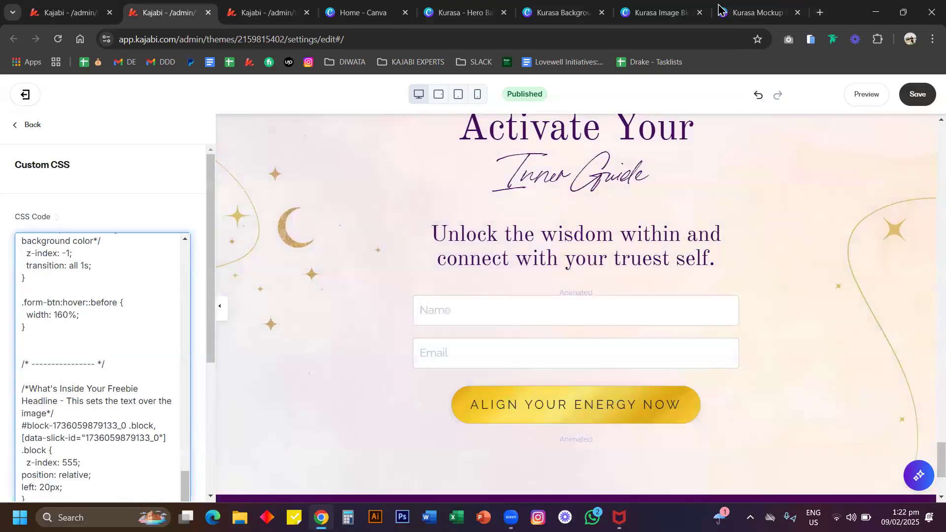
Step: Undo the last form assignment on the form block and return to the page's list of sections
{"action": "left_click", "coordinate": [758, 94]}
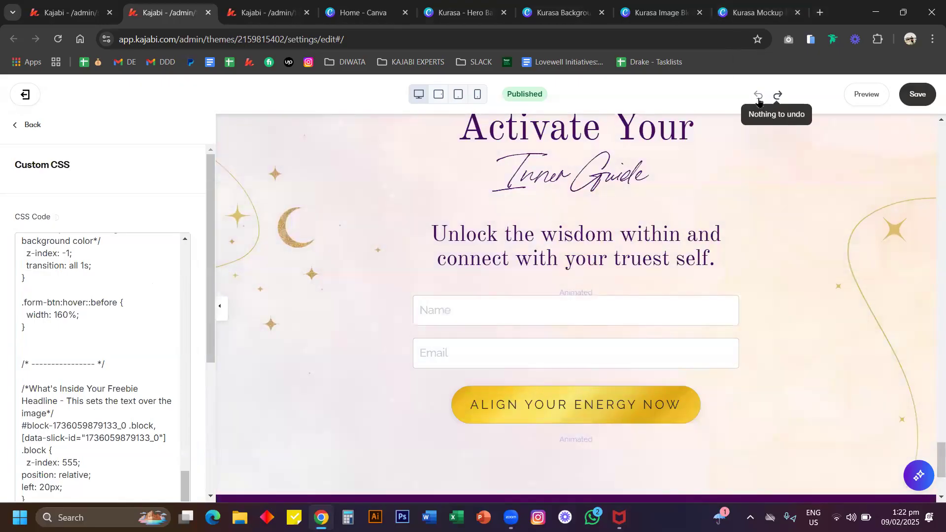
{"action": "left_click", "coordinate": [610, 309]}
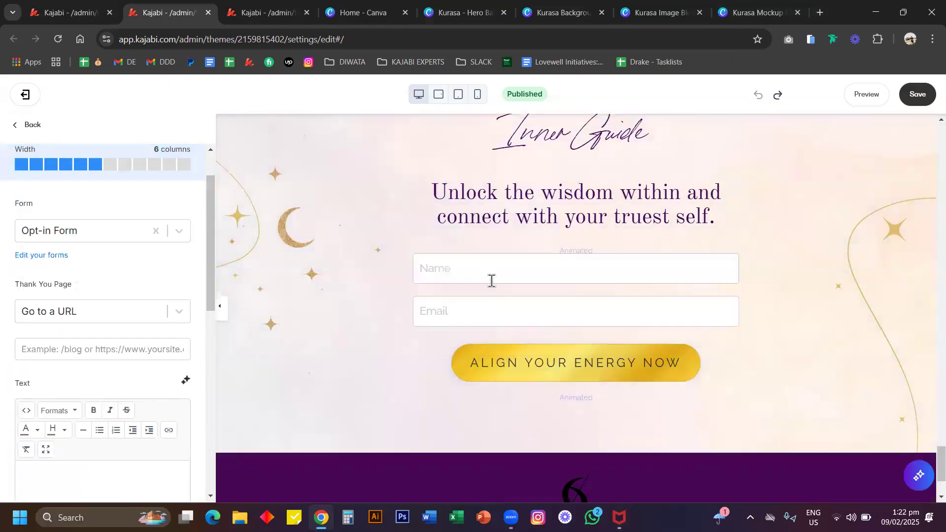
{"action": "left_click_drag", "start_coordinate": [940, 458], "coordinate": [925, 120]}
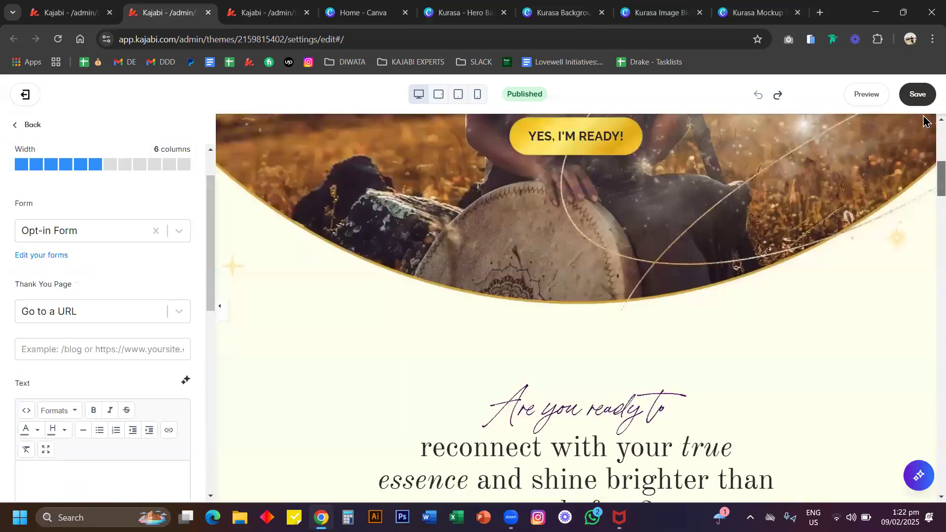
{"action": "left_click", "coordinate": [38, 130]}
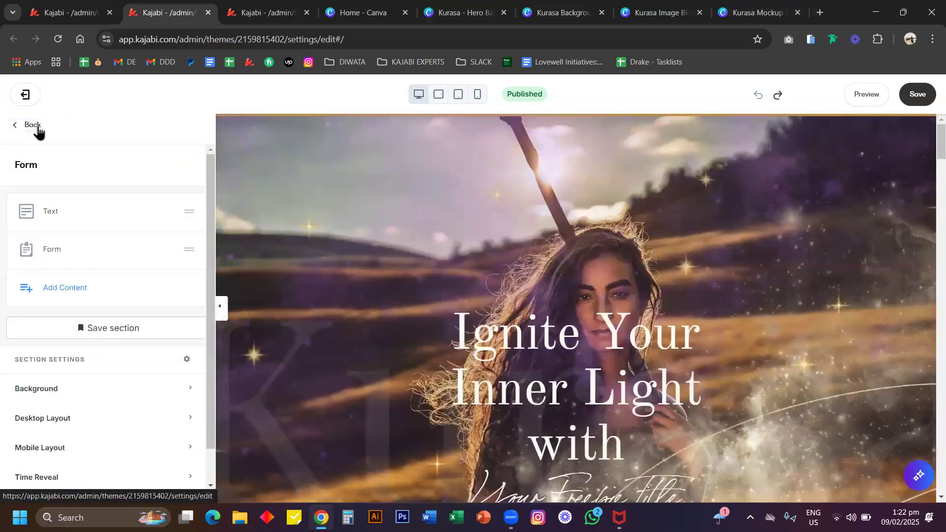
{"action": "left_click", "coordinate": [33, 125]}
{"action": "left_click", "coordinate": [46, 173]}
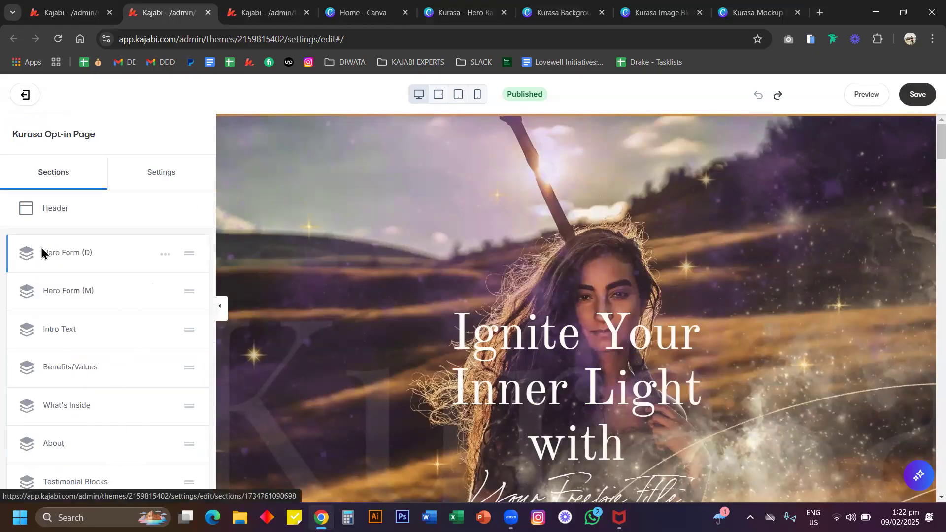
Step: Review the hero and intro text in the desktop preview along with the page's list of sections
{"action": "scroll", "coordinate": [307, 307], "scroll_direction": "down", "scroll_amount": 4}
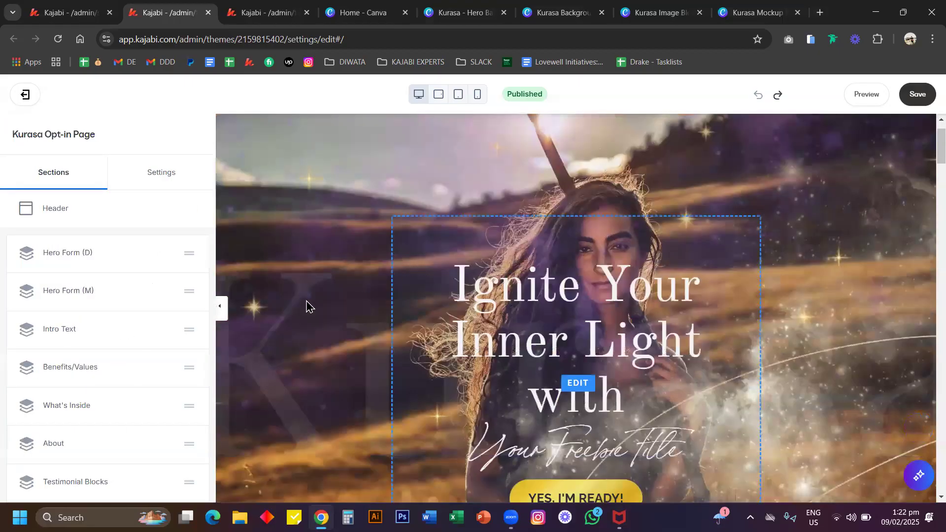
{"action": "scroll", "coordinate": [283, 310], "scroll_direction": "up", "scroll_amount": 4}
{"action": "scroll", "coordinate": [284, 316], "scroll_direction": "down", "scroll_amount": 5}
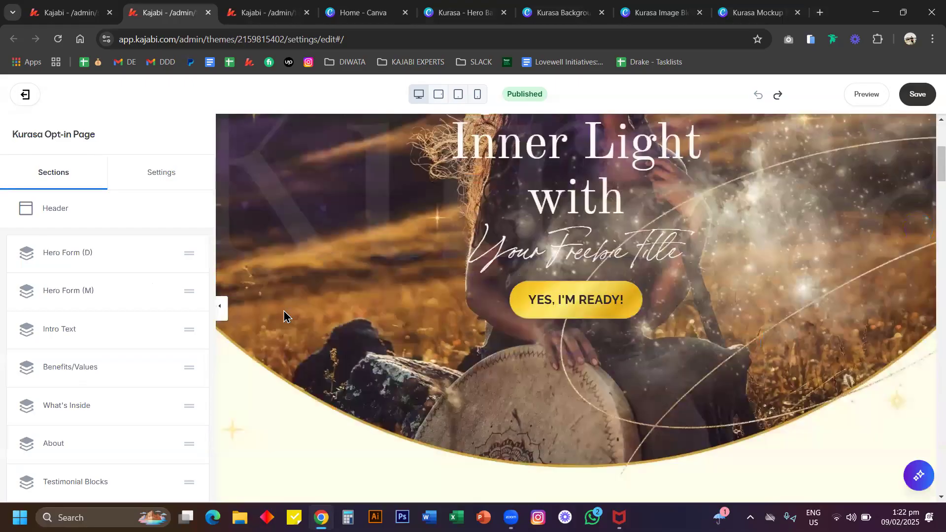
{"action": "scroll", "coordinate": [283, 310], "scroll_direction": "up", "scroll_amount": 5}
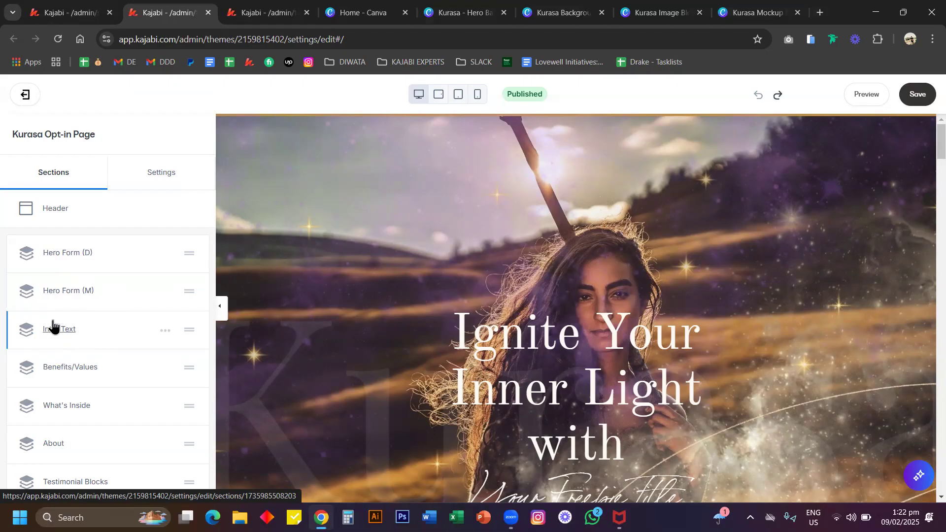
{"action": "scroll", "coordinate": [333, 328], "scroll_direction": "down", "scroll_amount": 8}
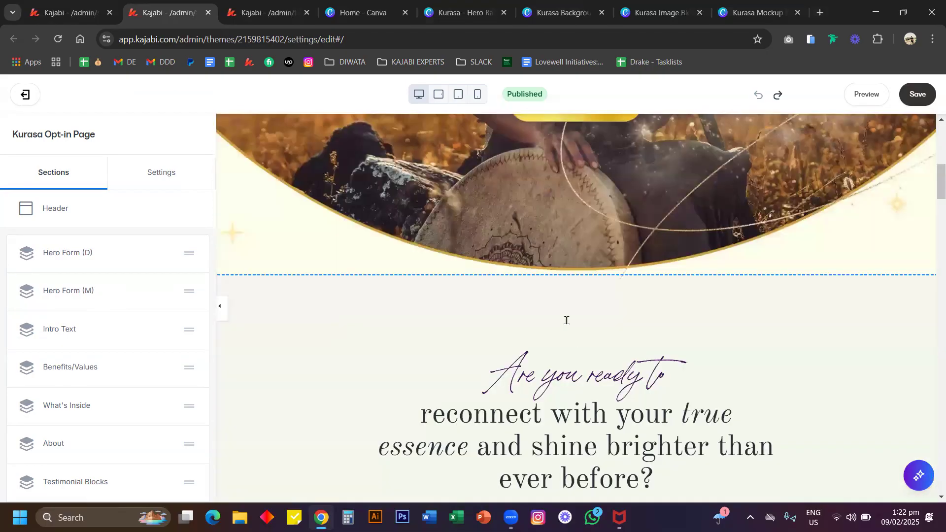
{"action": "scroll", "coordinate": [576, 340], "scroll_direction": "down", "scroll_amount": 1}
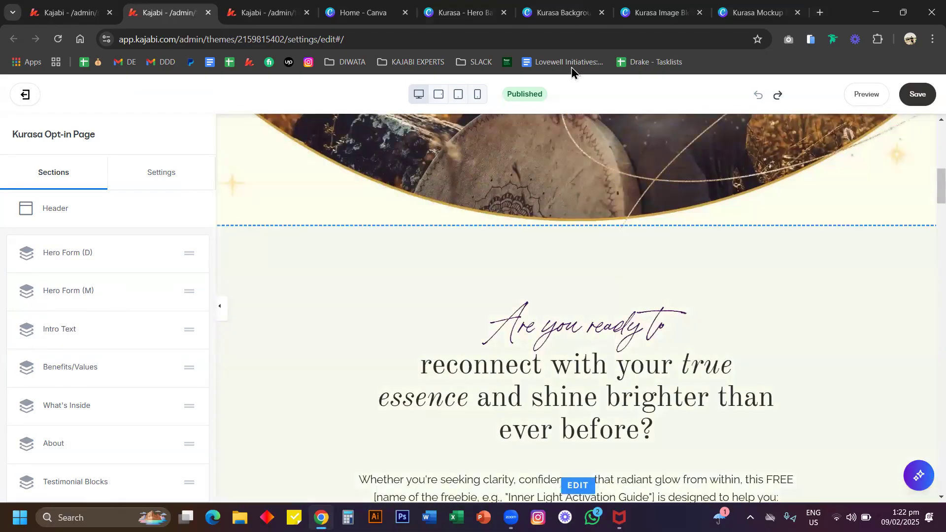
{"action": "scroll", "coordinate": [112, 373], "scroll_direction": "down", "scroll_amount": 4}
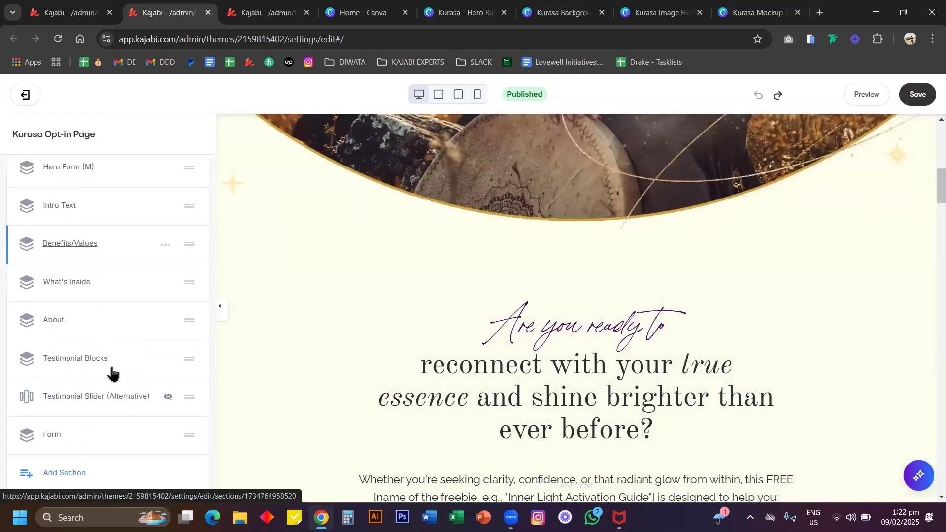
{"action": "scroll", "coordinate": [112, 373], "scroll_direction": "up", "scroll_amount": 4}
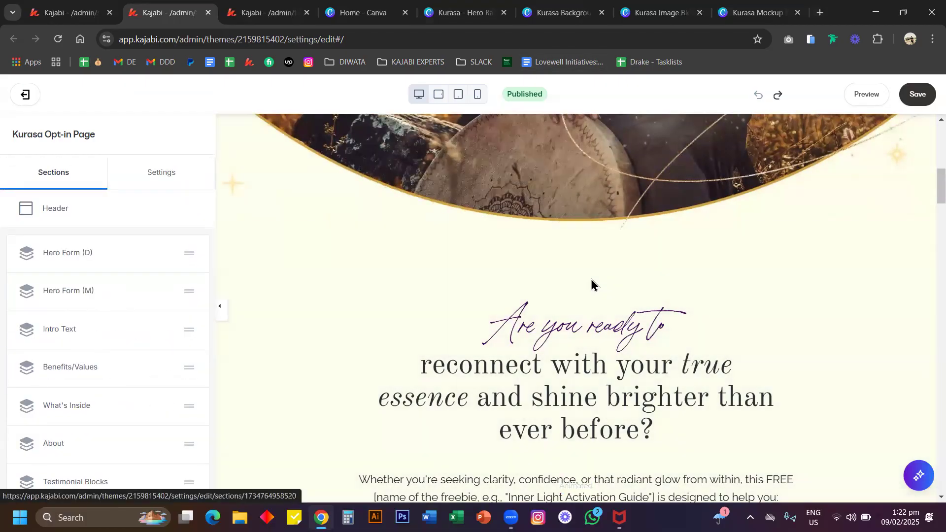
{"action": "scroll", "coordinate": [592, 283], "scroll_direction": "up", "scroll_amount": 10}
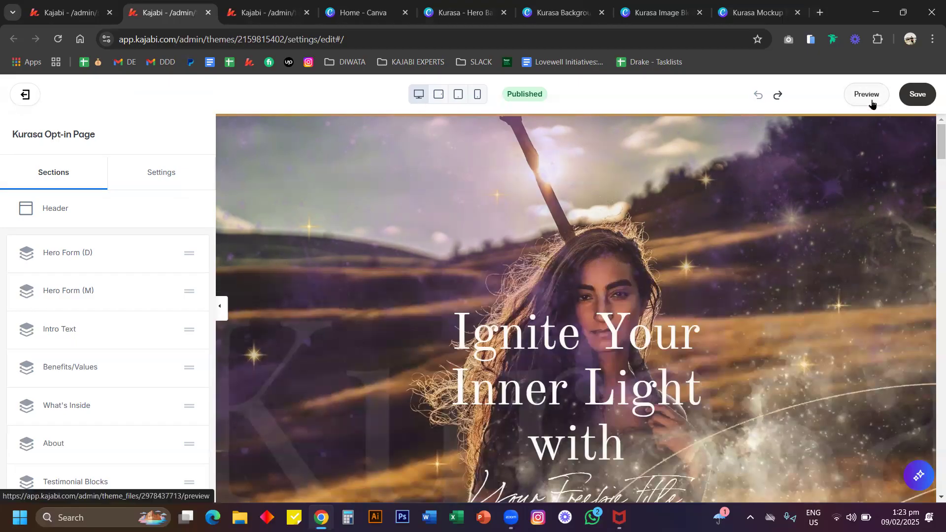
Step: Examine the hero image, headline and button in the mobile preview
{"action": "left_click", "coordinate": [478, 95]}
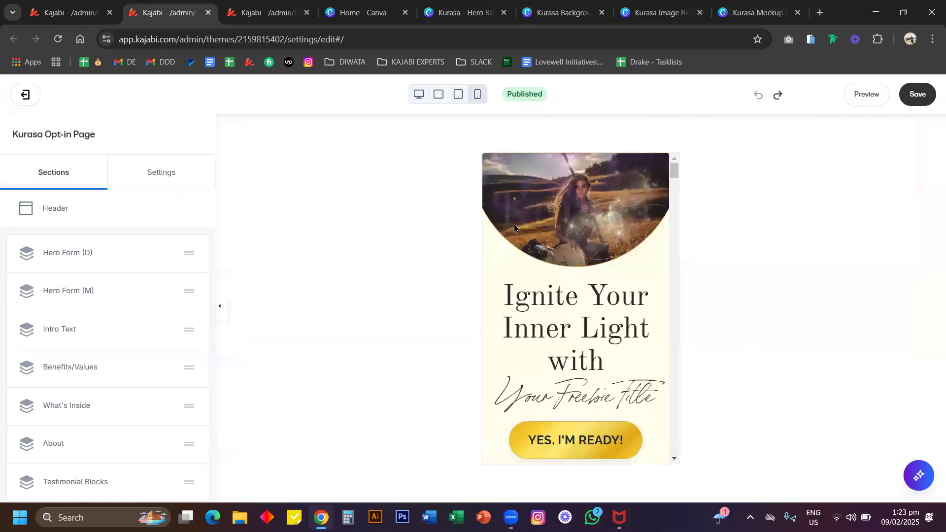
{"action": "scroll", "coordinate": [528, 252], "scroll_direction": "down", "scroll_amount": 3}
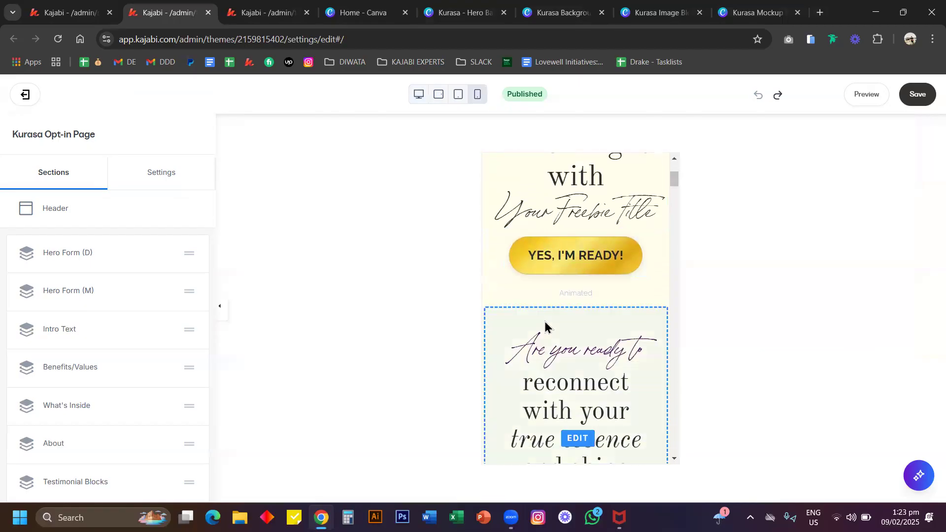
{"action": "scroll", "coordinate": [545, 323], "scroll_direction": "up", "scroll_amount": 3}
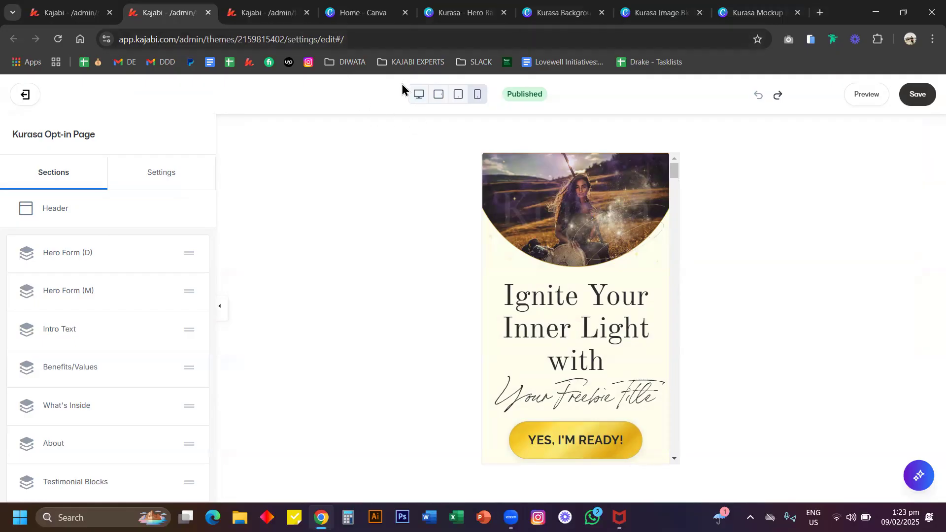
Step: Restore the desktop preview, look over the hero section, and switch to the Kurasa - Hero Background design in Canva
{"action": "left_click", "coordinate": [418, 94]}
{"action": "scroll", "coordinate": [303, 242], "scroll_direction": "down", "scroll_amount": 5}
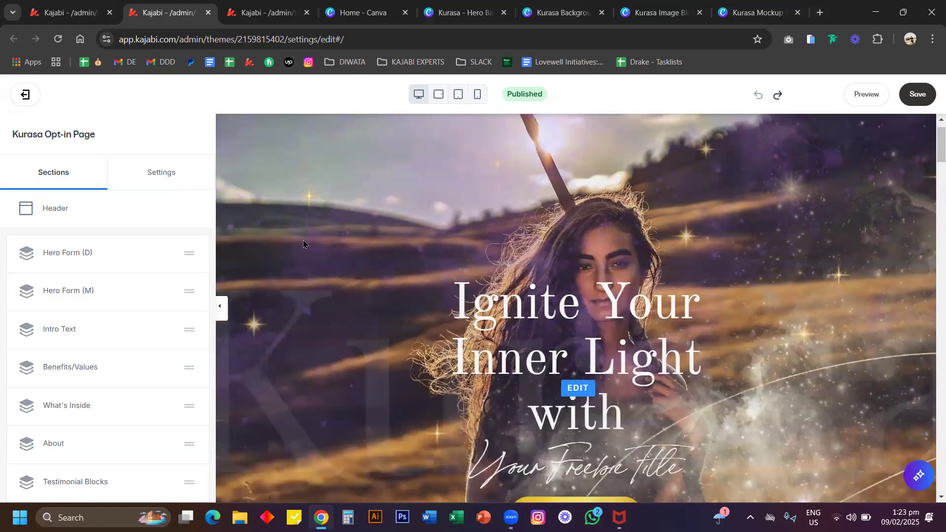
{"action": "scroll", "coordinate": [303, 243], "scroll_direction": "down", "scroll_amount": 1}
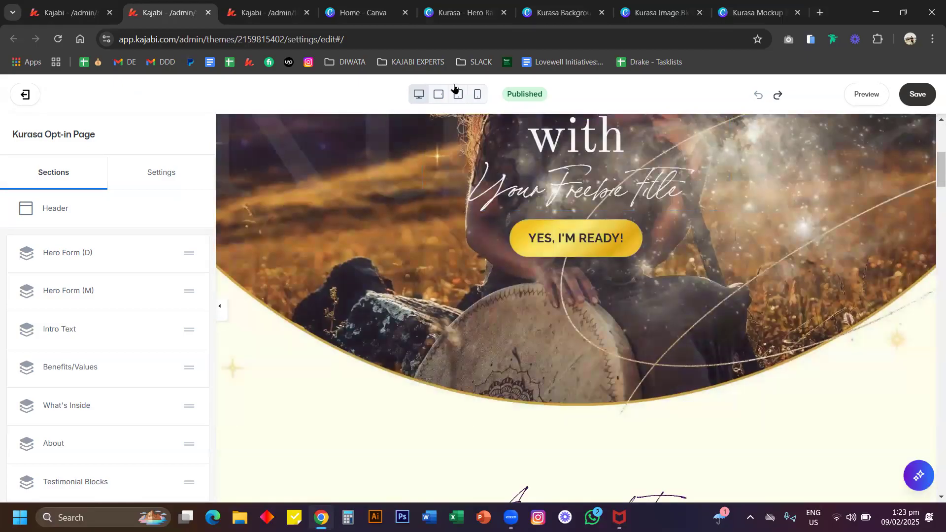
{"action": "left_click", "coordinate": [442, 22]}
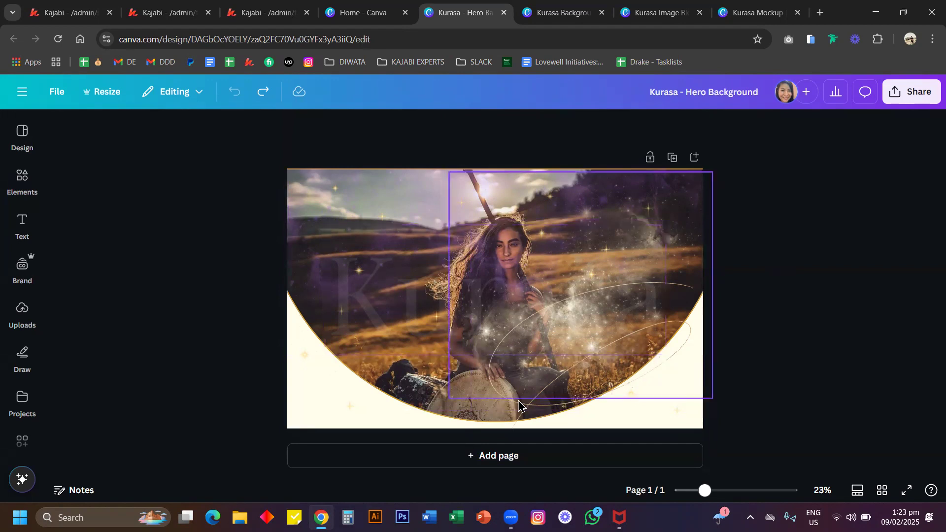
Step: Try moving the swirl lines, sparkle overlay and Kurasa text away from the hero photo, and undo the latest moves
{"action": "left_click_drag", "start_coordinate": [567, 423], "coordinate": [594, 435]}
{"action": "key", "text": "ctrl+z"}
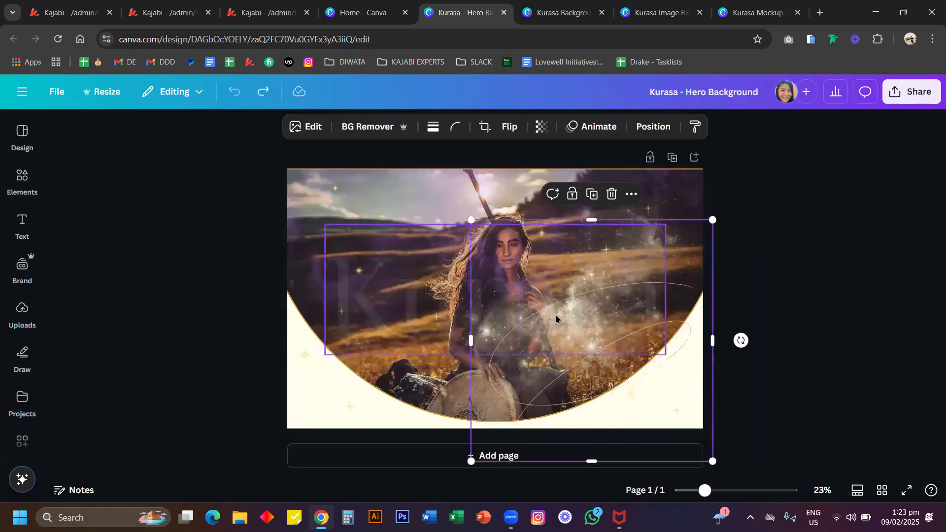
{"action": "left_click_drag", "start_coordinate": [544, 342], "coordinate": [543, 365]}
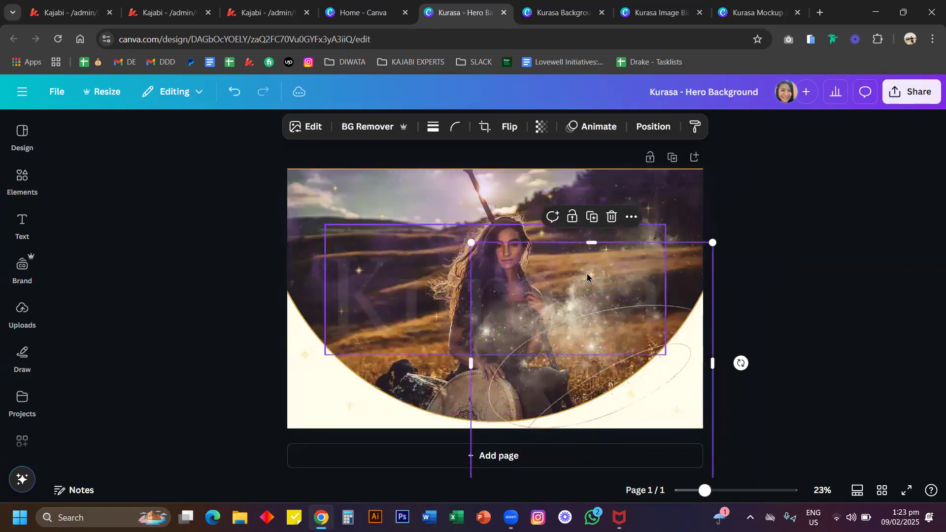
{"action": "left_click_drag", "start_coordinate": [571, 298], "coordinate": [495, 325]}
{"action": "left_click_drag", "start_coordinate": [581, 308], "coordinate": [653, 413]}
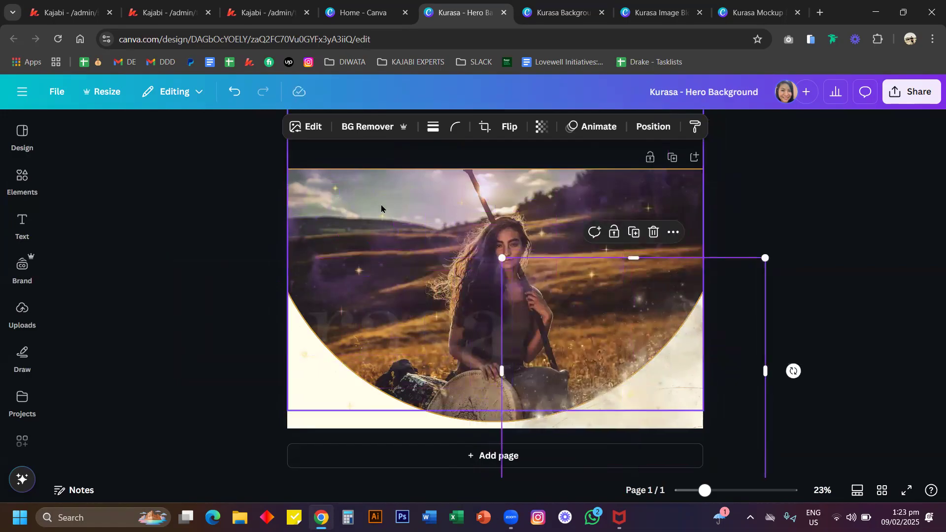
{"action": "key", "text": "ctrl+z"}
{"action": "key", "text": "ctrl+z"}
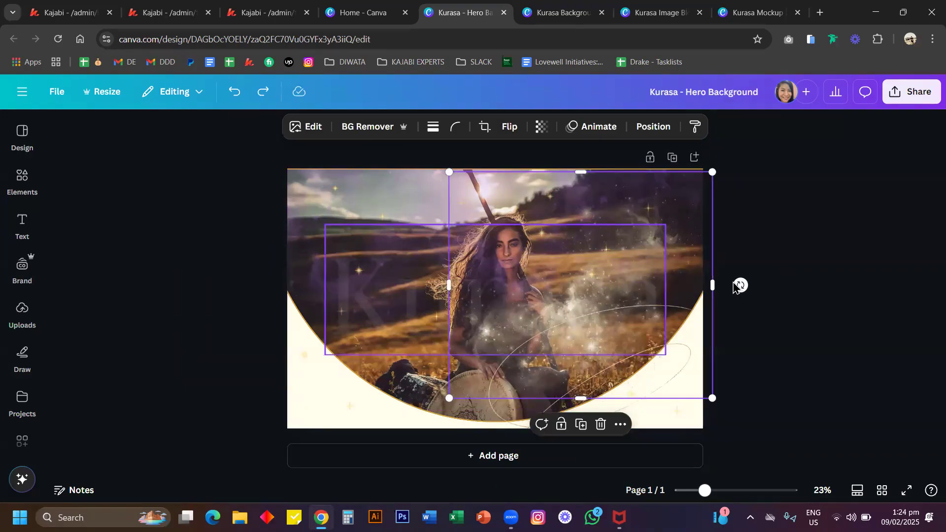
Step: Detach the woman's photo from the circular frame and rotate it upright
{"action": "right_click", "coordinate": [462, 421]}
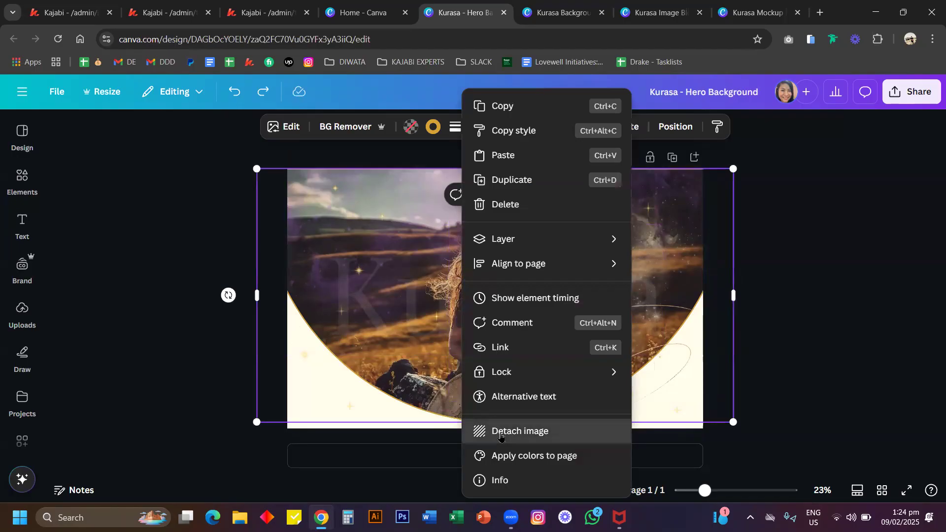
{"action": "left_click", "coordinate": [488, 429]}
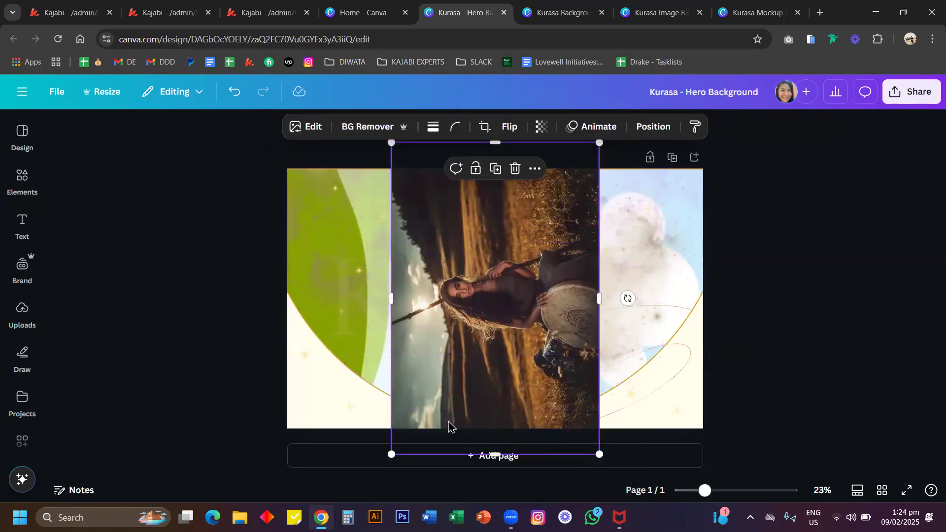
{"action": "left_click_drag", "start_coordinate": [627, 298], "coordinate": [496, 384]}
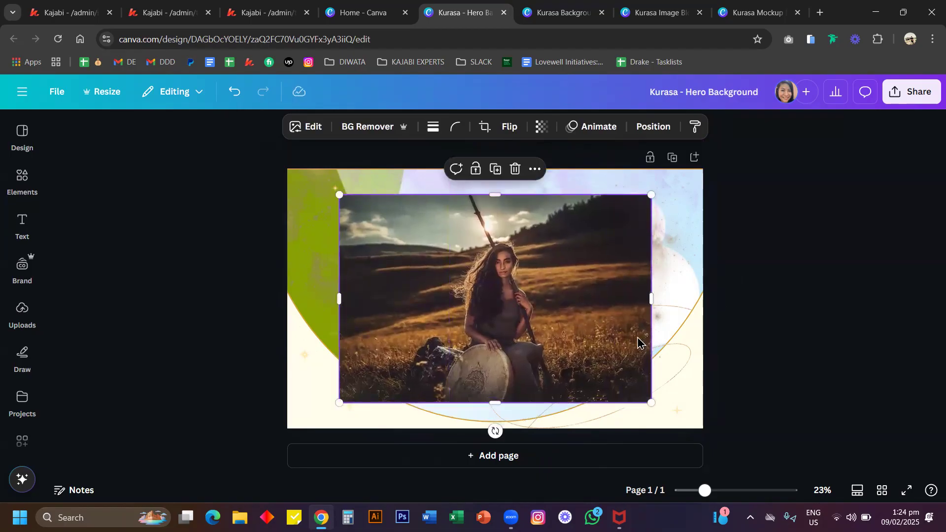
Step: Move the overlays and Kurasa text aside, try placing the upright photo in the circular frame, and undo the placement
{"action": "left_click_drag", "start_coordinate": [640, 401], "coordinate": [538, 376]}
{"action": "left_click_drag", "start_coordinate": [663, 391], "coordinate": [762, 388]}
{"action": "left_click", "coordinate": [611, 320]}
{"action": "left_click_drag", "start_coordinate": [640, 296], "coordinate": [779, 302]}
{"action": "left_click_drag", "start_coordinate": [475, 367], "coordinate": [574, 355]}
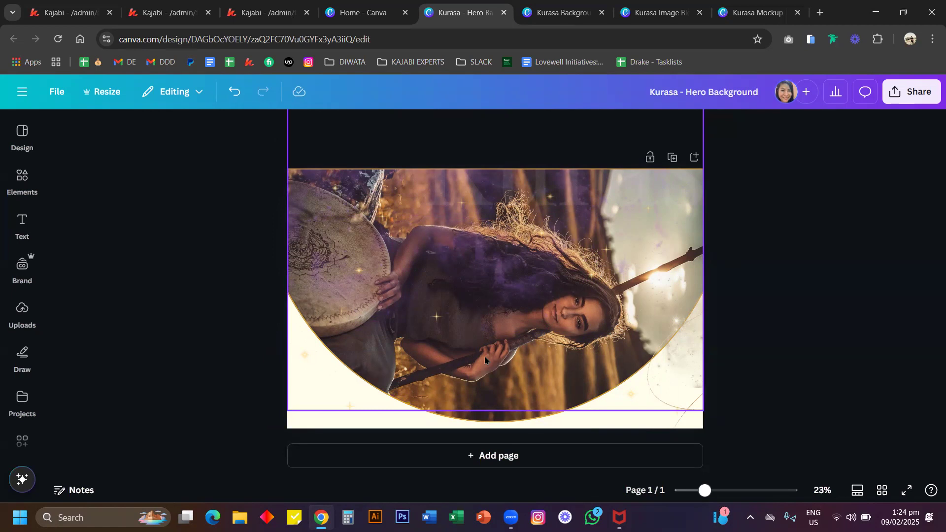
{"action": "key", "text": "ctrl+z"}
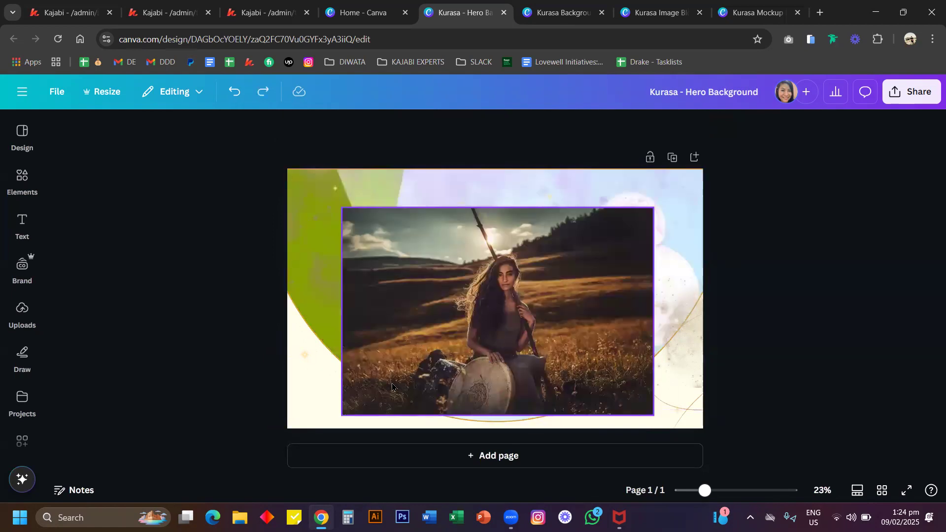
Step: Rotate the detached photo a quarter turn and place it back into the circular frame
{"action": "left_click", "coordinate": [619, 397]}
{"action": "left_click_drag", "start_coordinate": [498, 443], "coordinate": [611, 310]}
{"action": "left_click_drag", "start_coordinate": [405, 428], "coordinate": [434, 415]}
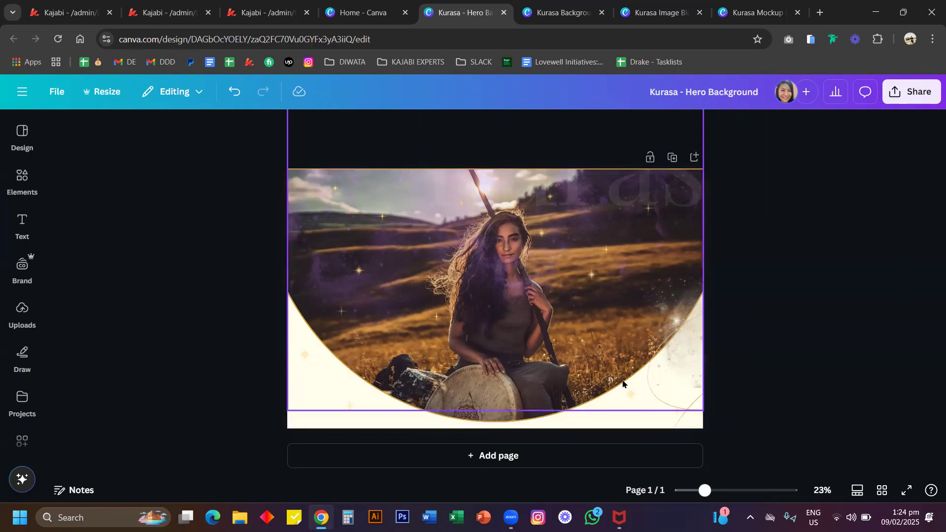
Step: Undo the photo detachment and the overlay and text moves back to the original hero composition
{"action": "key", "text": "ctrl+z"}
{"action": "key", "text": "ctrl+z"}
{"action": "key", "text": "ctrl+z"}
{"action": "key", "text": "ctrl+z"}
{"action": "key", "text": "ctrl+z"}
{"action": "key", "text": "ctrl+z"}
Step: Shift the Kurasa text slightly over the hero photo and select the circular photo frame
{"action": "mouse_move", "coordinate": [364, 301]}
{"action": "left_mouse_down"}
{"action": "mouse_move", "coordinate": [327, 327]}
{"action": "mouse_move", "coordinate": [338, 272]}
{"action": "mouse_move", "coordinate": [367, 307]}
{"action": "left_mouse_up"}
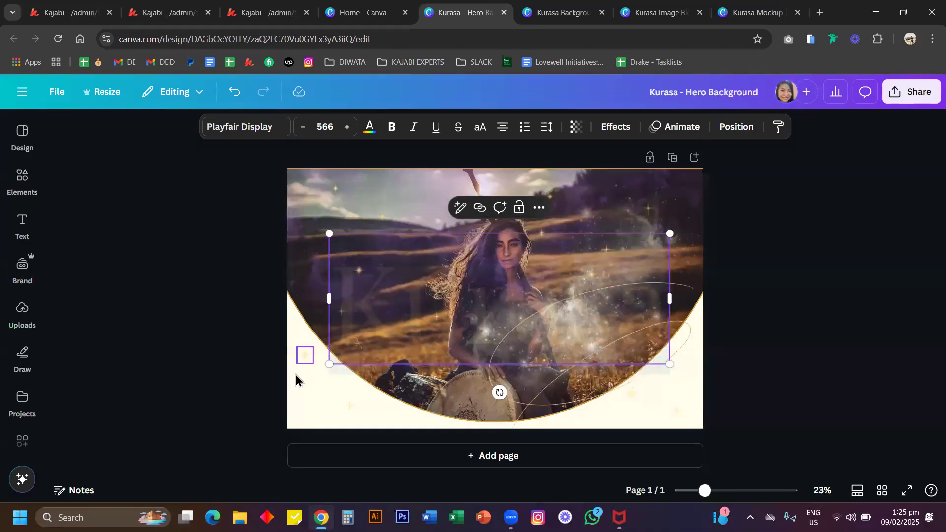
{"action": "left_click", "coordinate": [302, 419]}
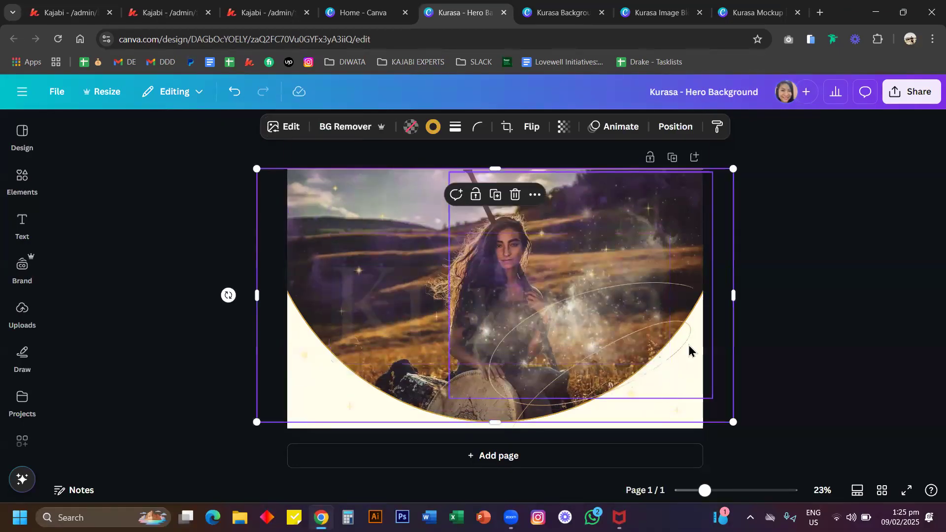
Step: Nudge the curved-line overlay slightly outward over the hero photo, try moving a gold sparkle, and undo the sparkle move
{"action": "left_click", "coordinate": [643, 367]}
{"action": "mouse_move", "coordinate": [526, 408]}
{"action": "left_mouse_down"}
{"action": "mouse_move", "coordinate": [321, 397]}
{"action": "mouse_move", "coordinate": [342, 406]}
{"action": "mouse_move", "coordinate": [490, 386]}
{"action": "mouse_move", "coordinate": [543, 414]}
{"action": "mouse_move", "coordinate": [533, 410]}
{"action": "left_mouse_up"}
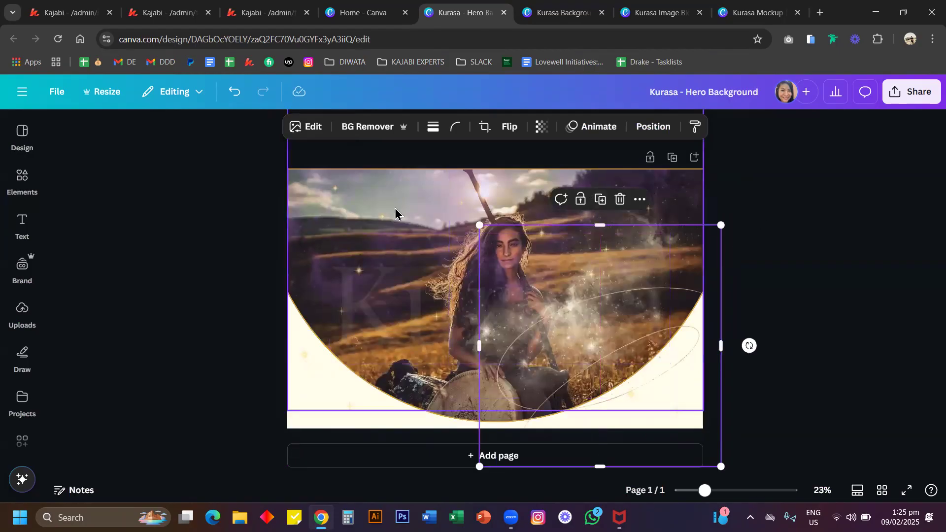
{"action": "left_click_drag", "start_coordinate": [340, 195], "coordinate": [381, 194]}
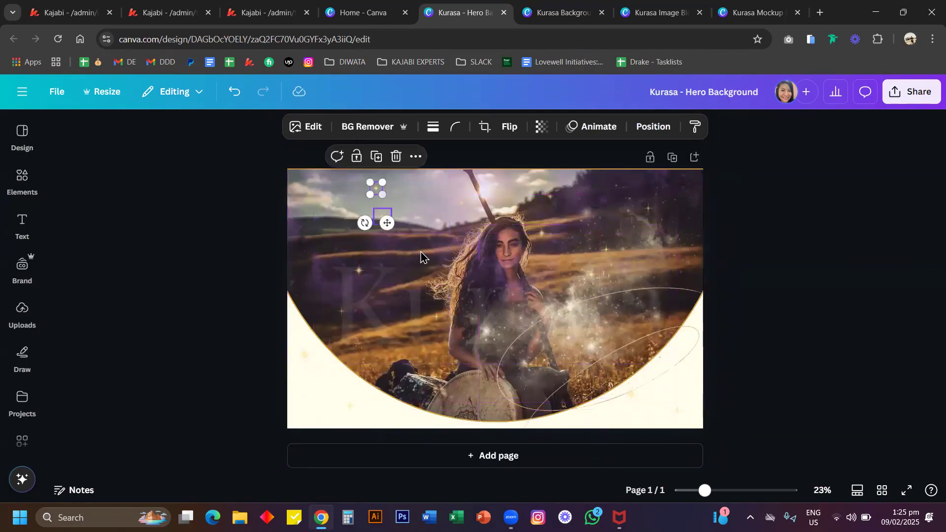
{"action": "key", "text": "ctrl+z"}
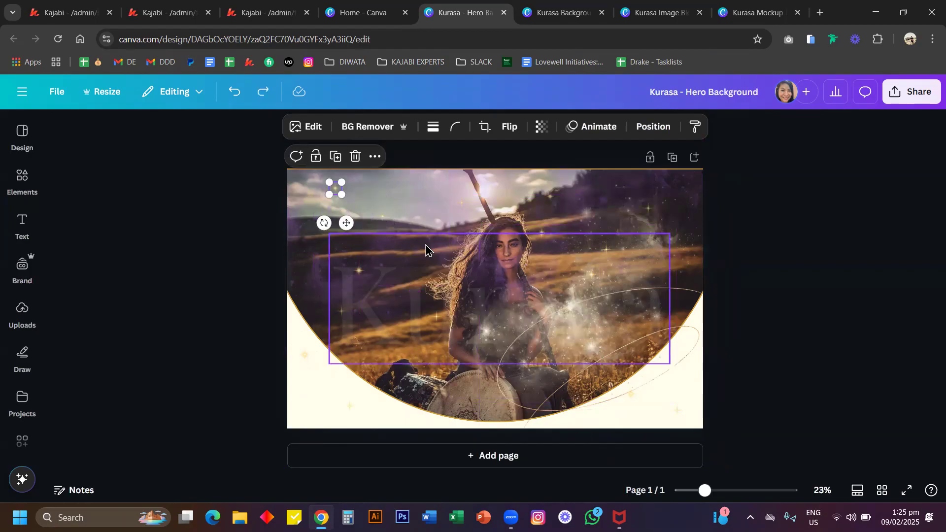
Step: Switch to the Kurasa Opt-in Page in Kajabi and bring up the Intro Text section's background image settings
{"action": "left_click", "coordinate": [263, 11]}
{"action": "left_click", "coordinate": [153, 11]}
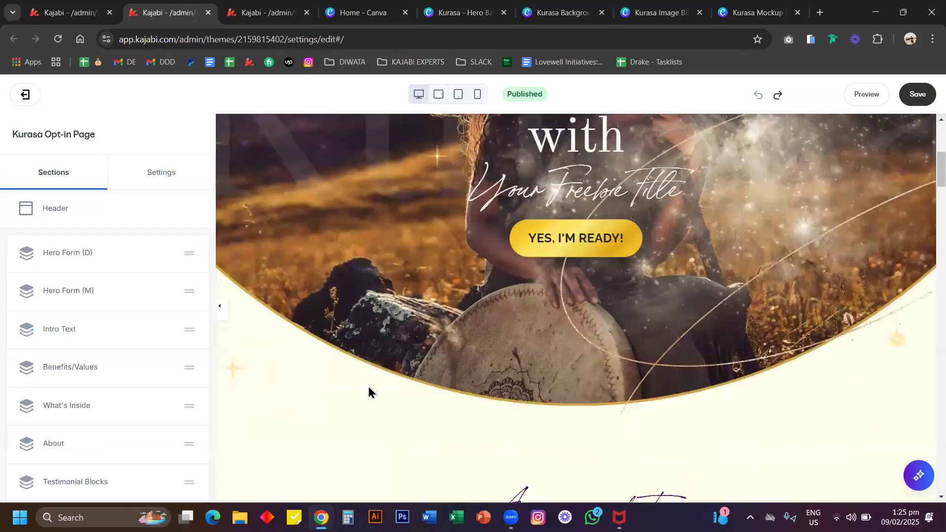
{"action": "scroll", "coordinate": [252, 362], "scroll_direction": "down", "scroll_amount": 2}
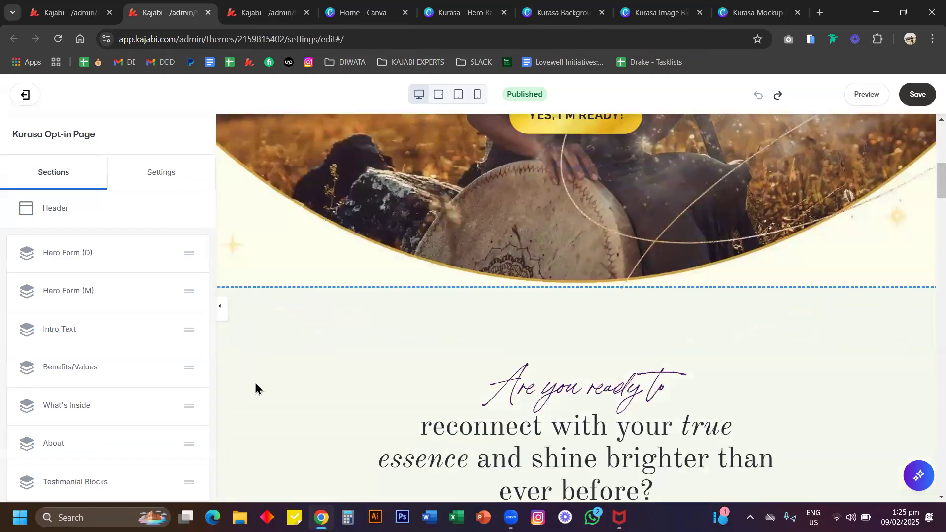
{"action": "left_click", "coordinate": [242, 333]}
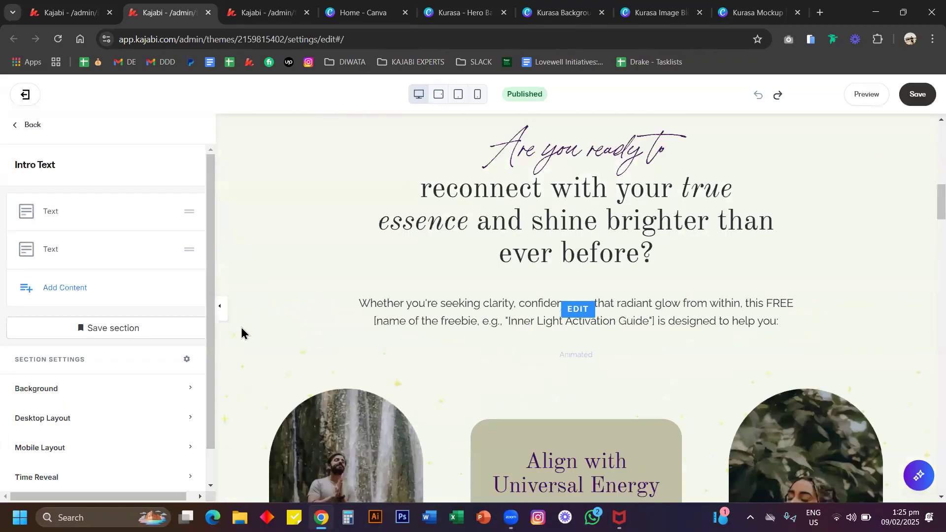
{"action": "left_click", "coordinate": [90, 396]}
{"action": "scroll", "coordinate": [134, 403], "scroll_direction": "down", "scroll_amount": 7}
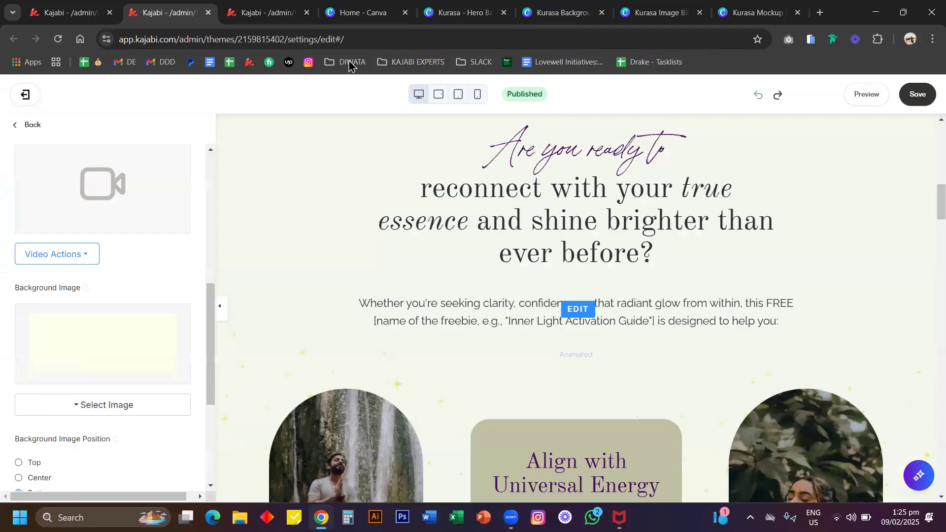
Step: Check the Intro Text background in Kajabi, and change the Kurasa hero page background in Canva to light pink from the brand palette
{"action": "left_click", "coordinate": [265, 9]}
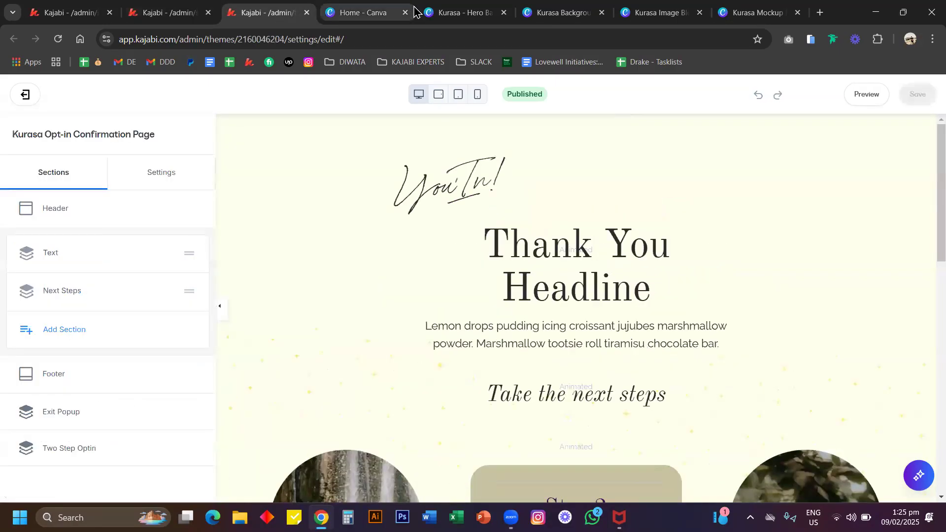
{"action": "left_click", "coordinate": [455, 11]}
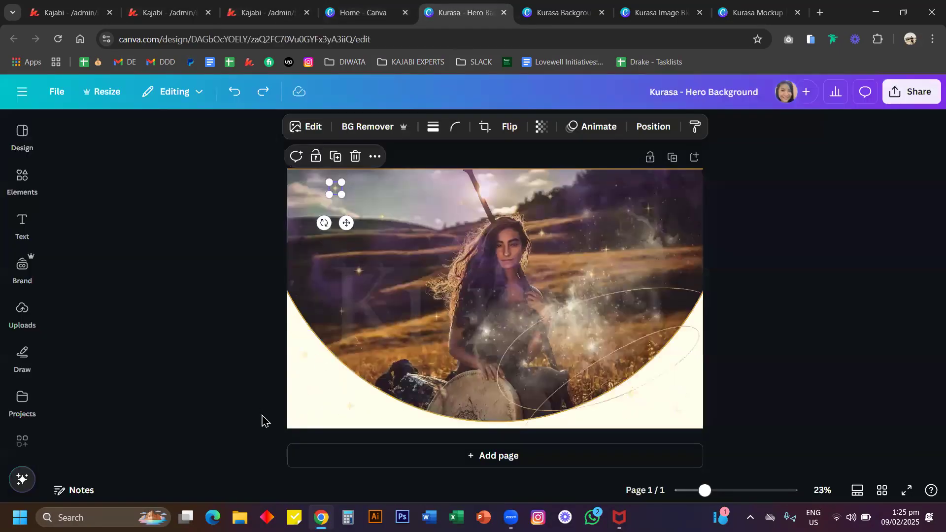
{"action": "left_click", "coordinate": [298, 426]}
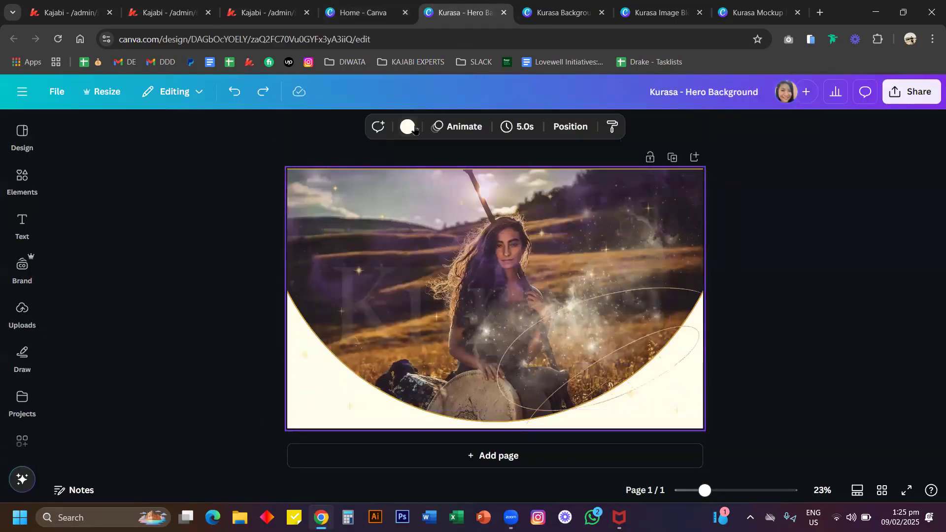
{"action": "left_click", "coordinate": [153, 11]}
{"action": "scroll", "coordinate": [258, 364], "scroll_direction": "up", "scroll_amount": 1}
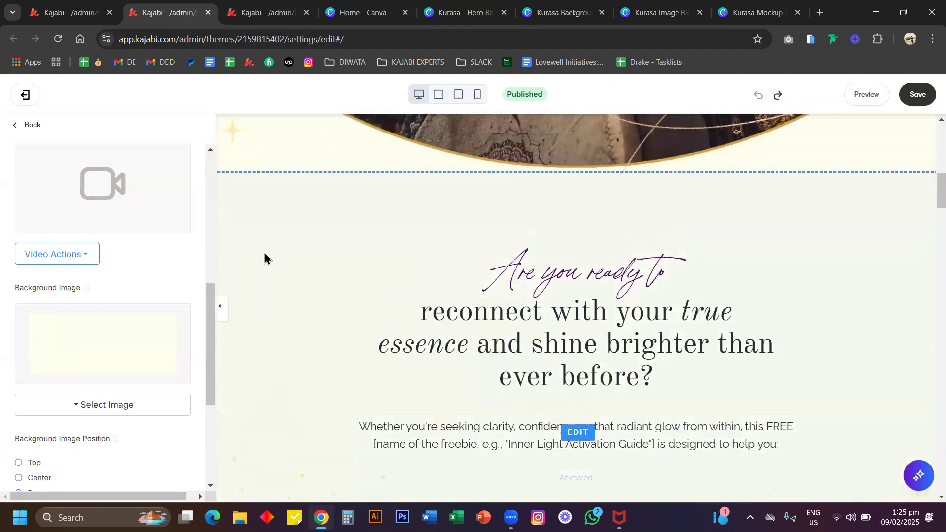
{"action": "left_click", "coordinate": [269, 12]}
{"action": "left_click", "coordinate": [493, 12]}
{"action": "left_click", "coordinate": [407, 127]}
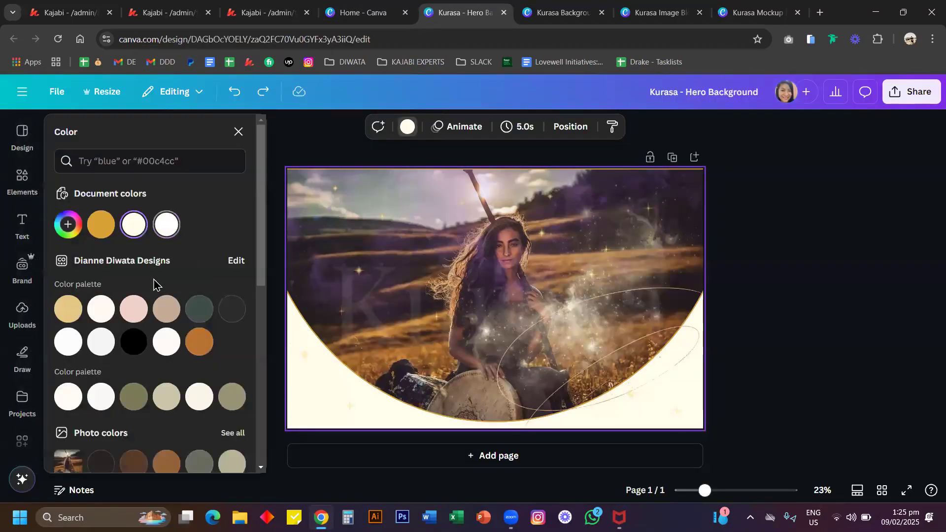
{"action": "left_click", "coordinate": [142, 318]}
{"action": "key", "text": "Escape"}
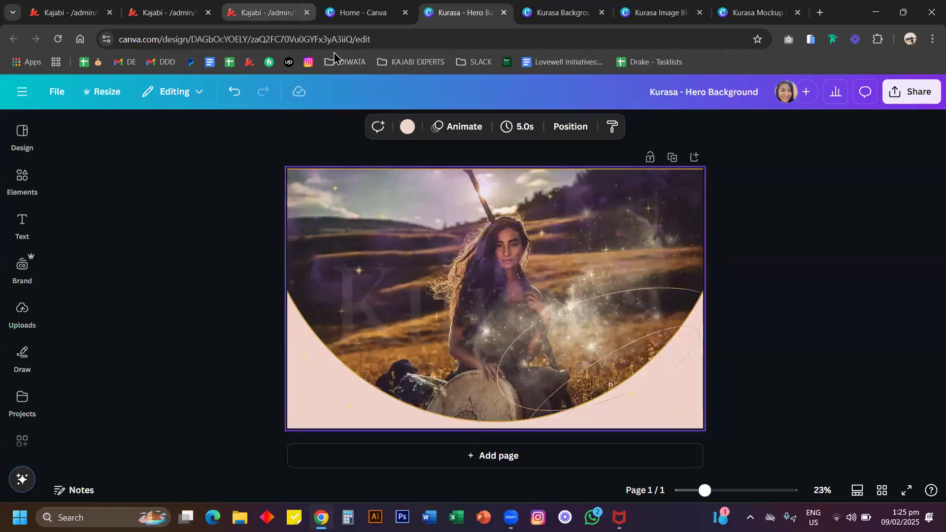
Step: Return to the Intro Text section in Kajabi and view its background image in a separate browser tab
{"action": "left_click", "coordinate": [168, 14]}
{"action": "scroll", "coordinate": [258, 338], "scroll_direction": "up", "scroll_amount": 2}
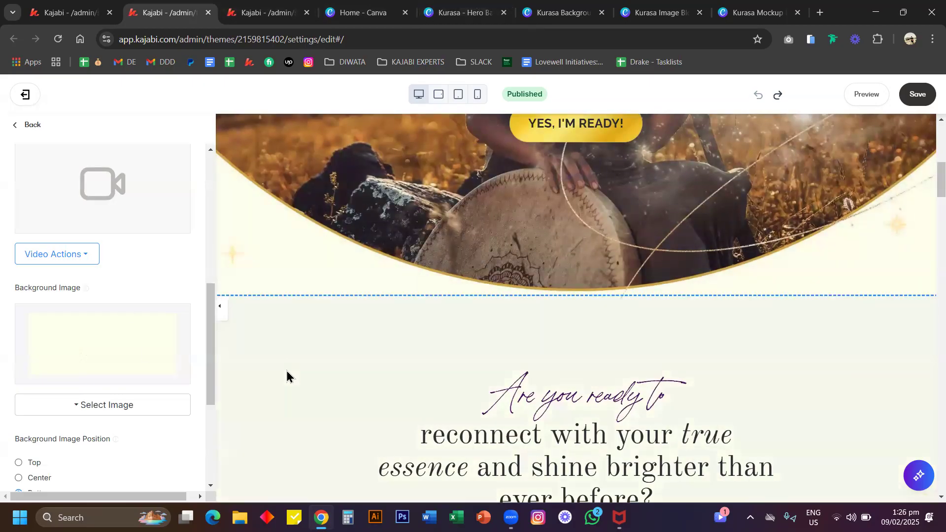
{"action": "scroll", "coordinate": [281, 355], "scroll_direction": "down", "scroll_amount": 1}
{"action": "scroll", "coordinate": [269, 346], "scroll_direction": "down", "scroll_amount": 2}
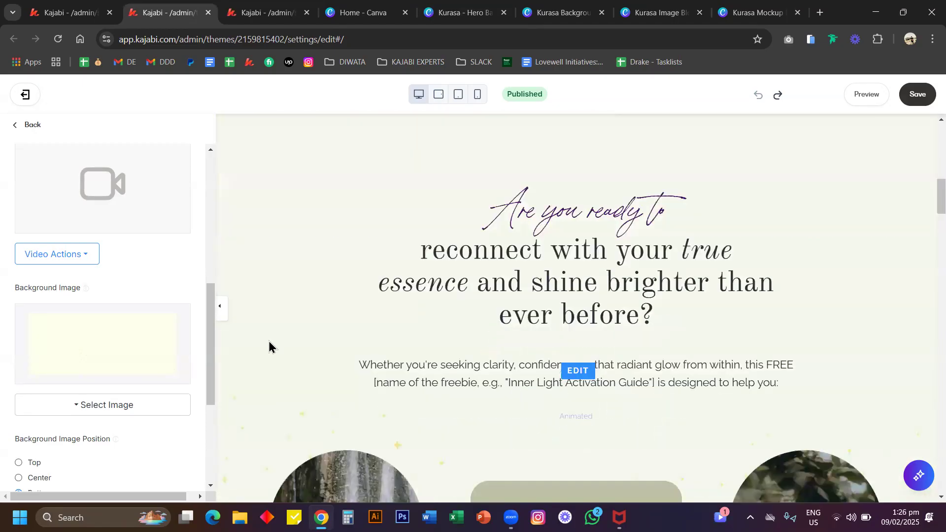
{"action": "right_click", "coordinate": [104, 362]}
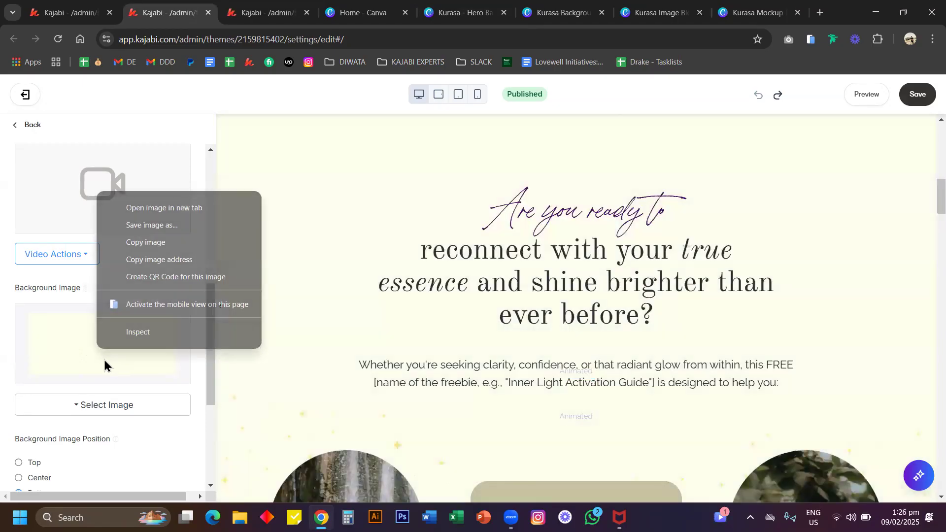
{"action": "left_click", "coordinate": [163, 207]}
{"action": "key", "text": "ctrl+Tab"}
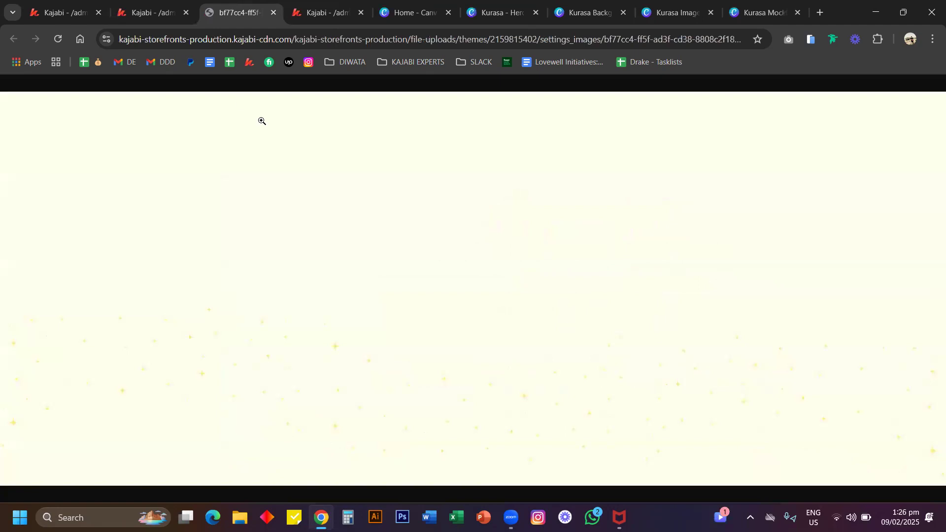
Step: Switch to the Kurasa Background Image Template in Canva and look through its purple and pastel background pages
{"action": "key", "text": "ctrl+Tab"}
{"action": "key", "text": "ctrl+Tab"}
{"action": "key", "text": "ctrl+Tab"}
{"action": "key", "text": "ctrl+Tab"}
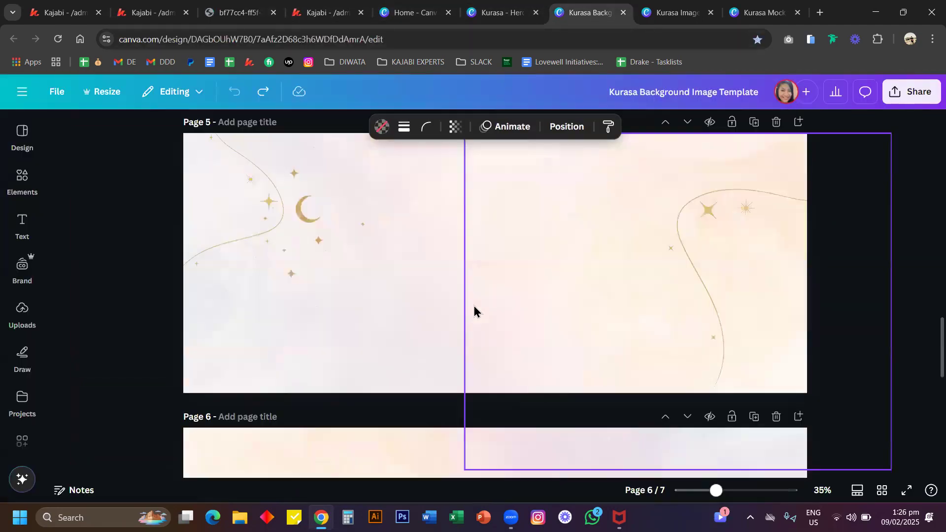
{"action": "scroll", "coordinate": [476, 305], "scroll_direction": "up", "scroll_amount": 20}
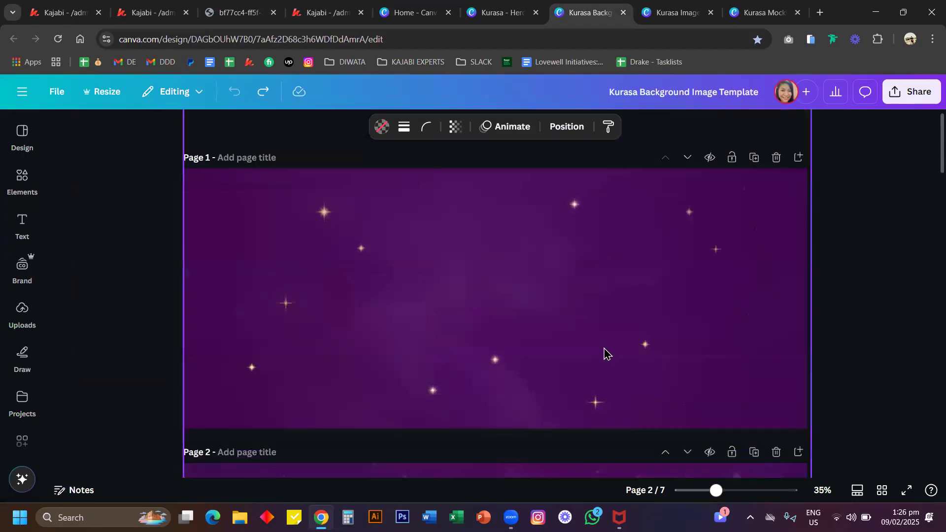
{"action": "scroll", "coordinate": [614, 325], "scroll_direction": "down", "scroll_amount": 20}
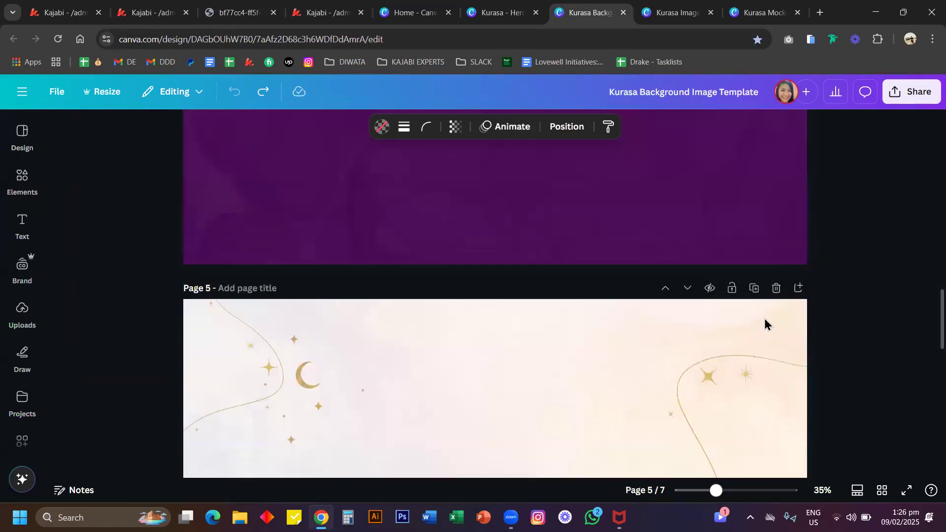
{"action": "scroll", "coordinate": [766, 320], "scroll_direction": "down", "scroll_amount": 5}
{"action": "scroll", "coordinate": [327, 323], "scroll_direction": "up", "scroll_amount": 10}
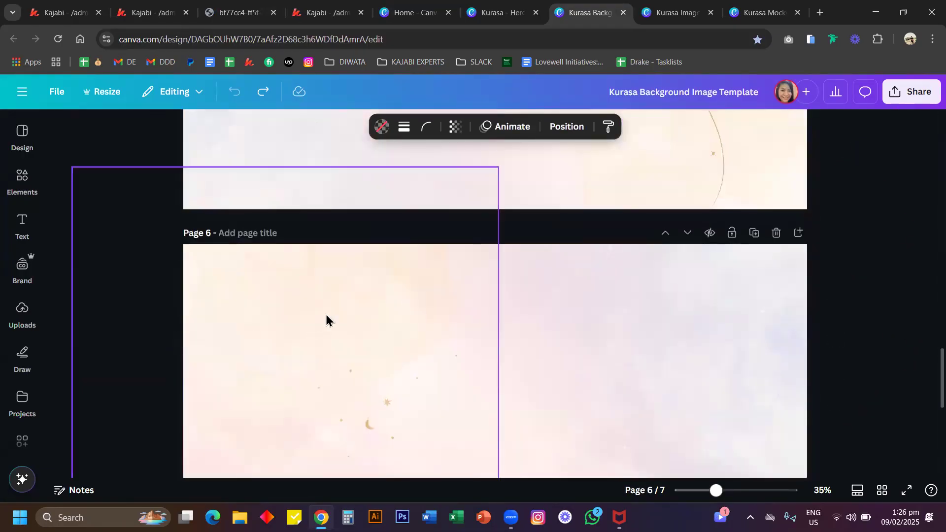
{"action": "scroll", "coordinate": [340, 323], "scroll_direction": "up", "scroll_amount": 8}
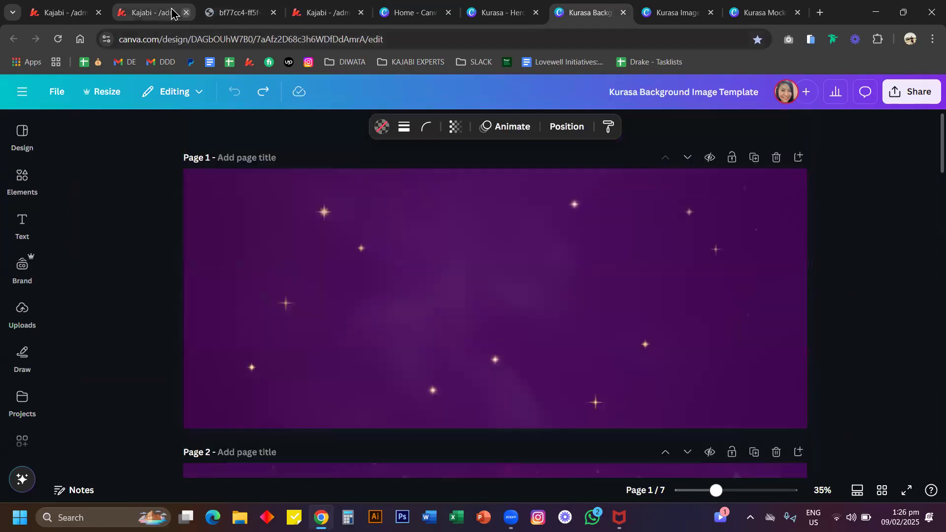
Step: Compare the Intro Text section in Kajabi with the first two purple pages of the Canva background template
{"action": "left_click", "coordinate": [150, 13]}
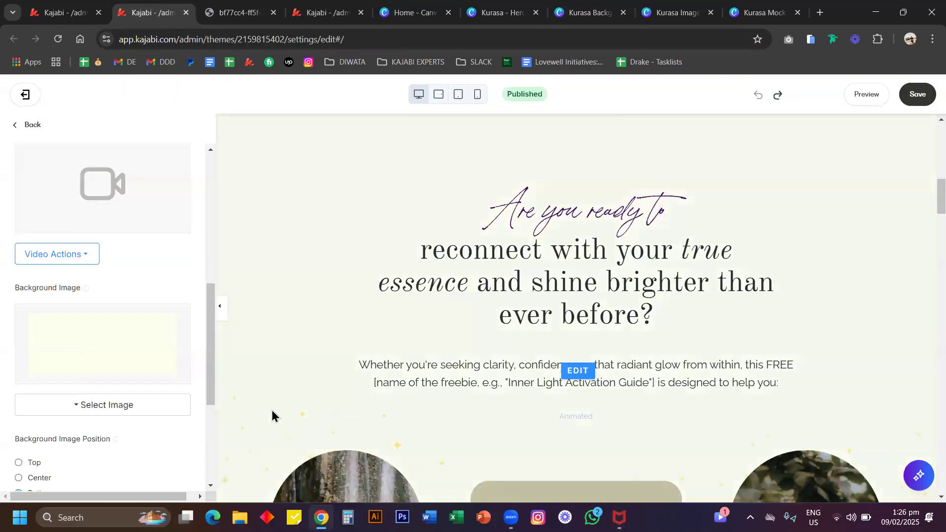
{"action": "left_click", "coordinate": [573, 8]}
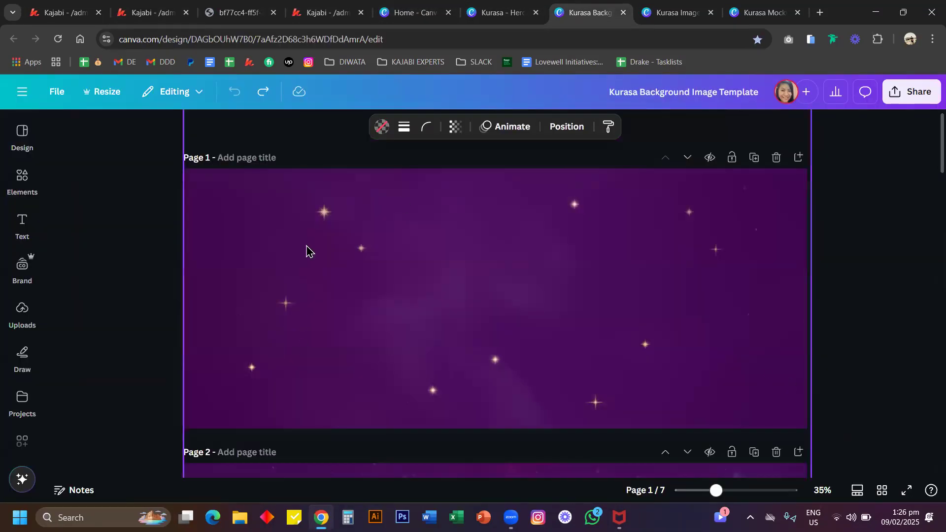
{"action": "scroll", "coordinate": [340, 374], "scroll_direction": "down", "scroll_amount": 2}
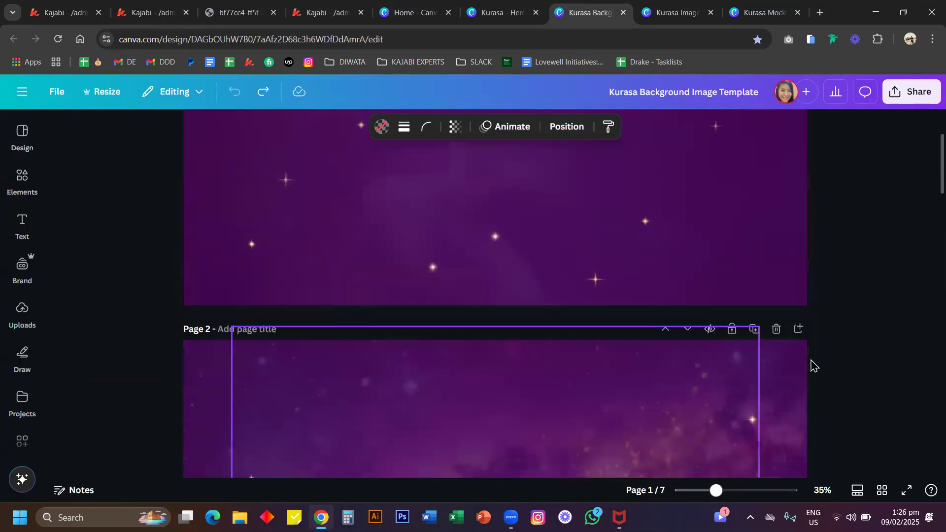
{"action": "scroll", "coordinate": [813, 367], "scroll_direction": "down", "scroll_amount": 3}
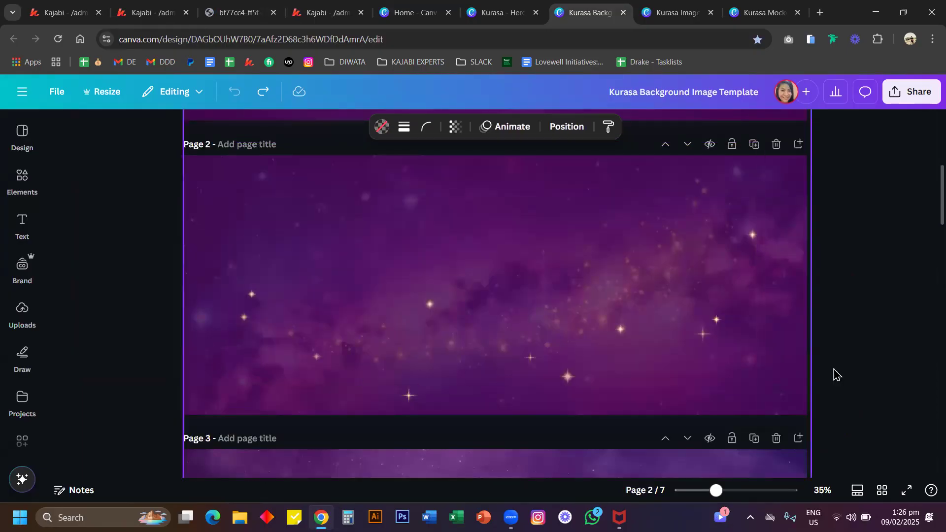
{"action": "scroll", "coordinate": [779, 343], "scroll_direction": "up", "scroll_amount": 5}
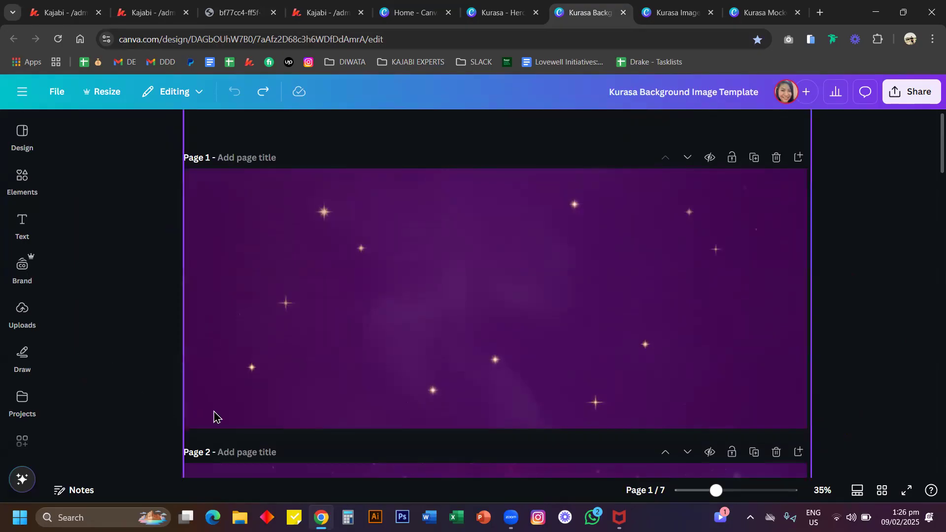
Step: Shrink the purple colour overlay on page 1 of the template and move it to the page's lower-left corner
{"action": "left_click", "coordinate": [794, 338]}
{"action": "scroll", "coordinate": [792, 338], "scroll_direction": "down", "scroll_amount": 5}
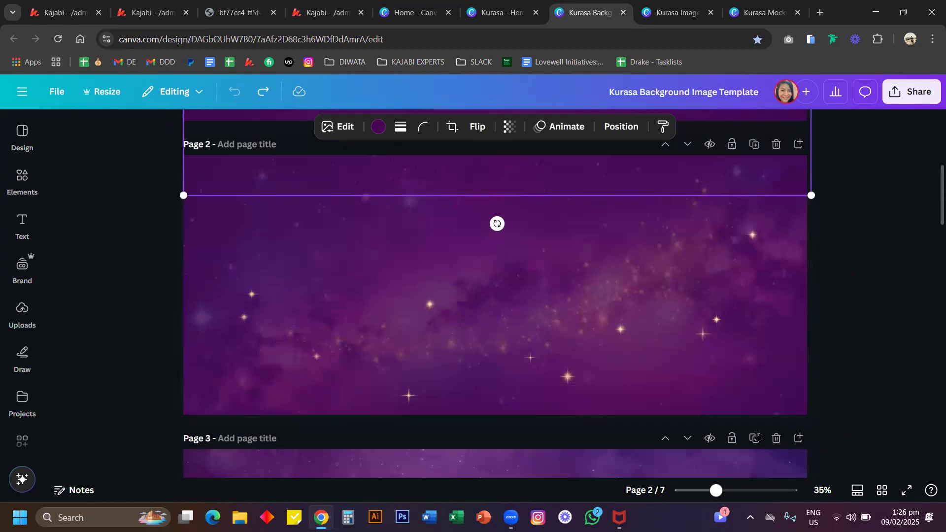
{"action": "left_click_drag", "start_coordinate": [717, 493], "coordinate": [708, 491]}
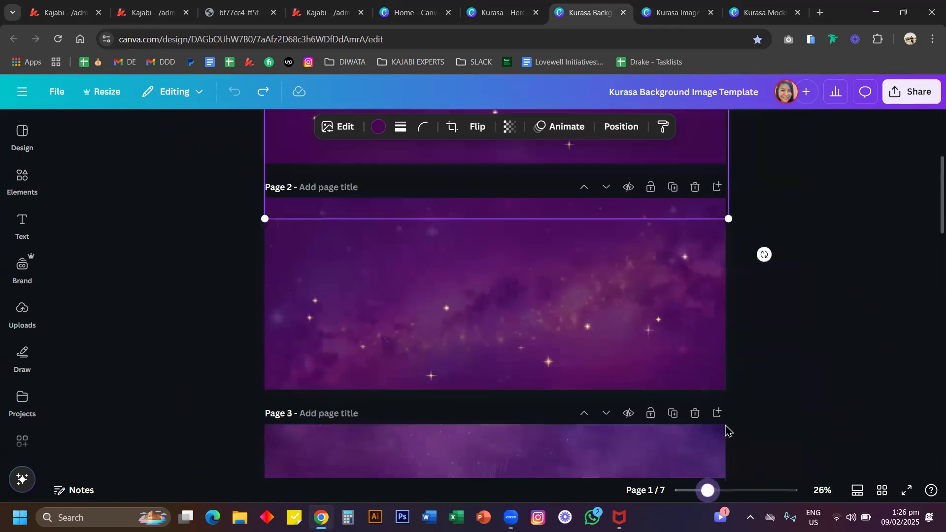
{"action": "scroll", "coordinate": [823, 230], "scroll_direction": "up", "scroll_amount": 4}
{"action": "left_click_drag", "start_coordinate": [728, 112], "coordinate": [502, 236]}
{"action": "left_click_drag", "start_coordinate": [347, 328], "coordinate": [220, 327]}
{"action": "key", "text": "Escape"}
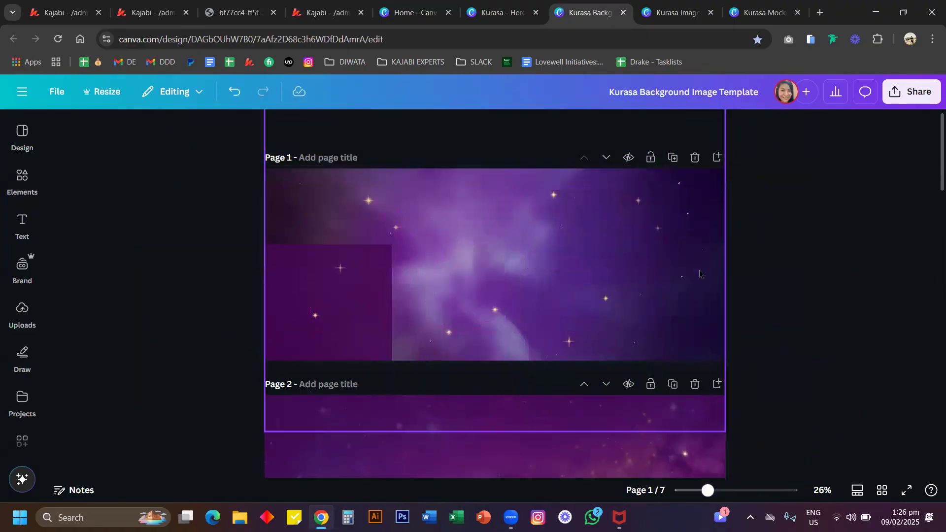
Step: Shrink the nebula image on page 1, move it to the page's right side, and select the exposed white page background
{"action": "left_click", "coordinate": [666, 328]}
{"action": "left_click_drag", "start_coordinate": [726, 432], "coordinate": [524, 280]}
{"action": "left_click_drag", "start_coordinate": [470, 244], "coordinate": [776, 322]}
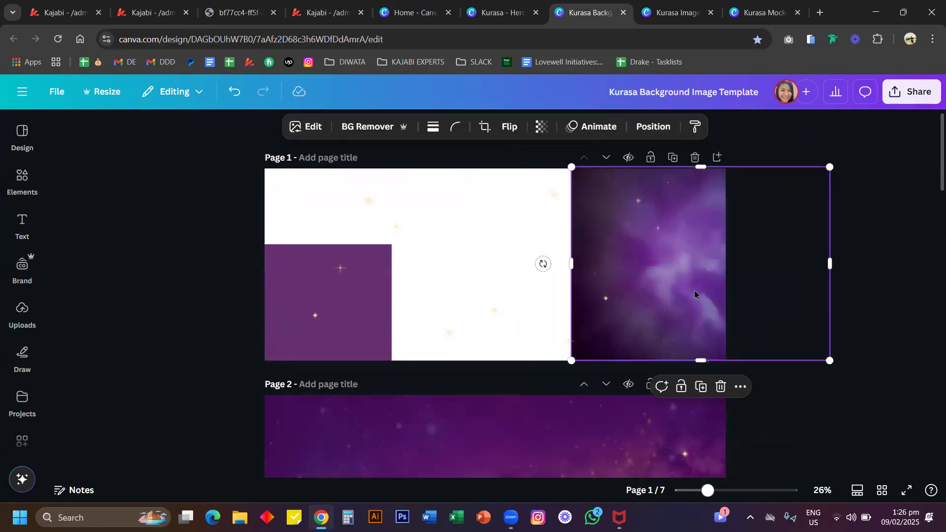
{"action": "left_click", "coordinate": [408, 194]}
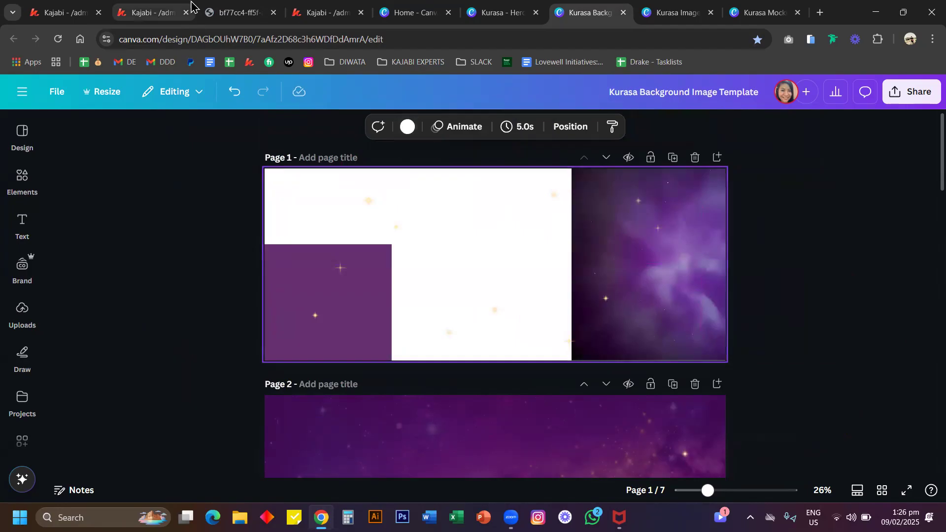
Step: Compare the template's exposed page 1 background with the Intro Text section and its background image settings in Kajabi
{"action": "left_click", "coordinate": [163, 12]}
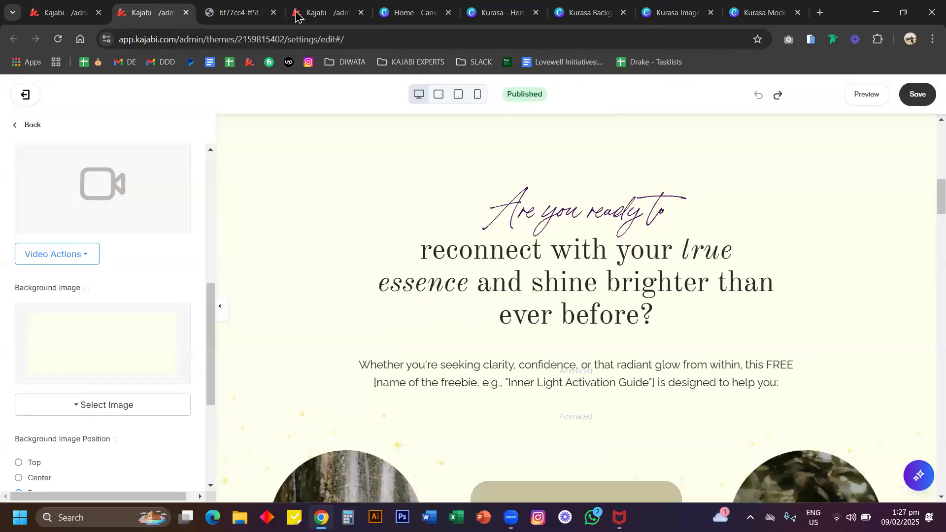
{"action": "left_click", "coordinate": [571, 12]}
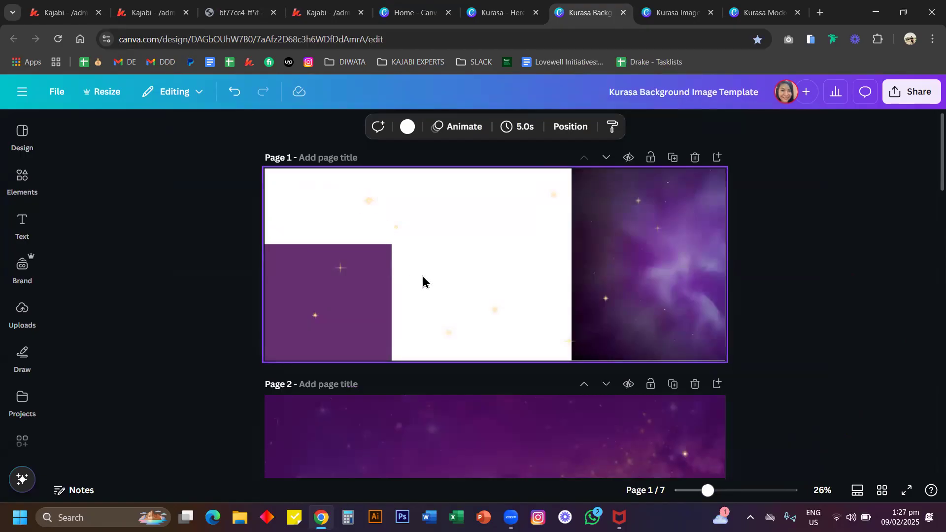
{"action": "left_click", "coordinate": [148, 13]}
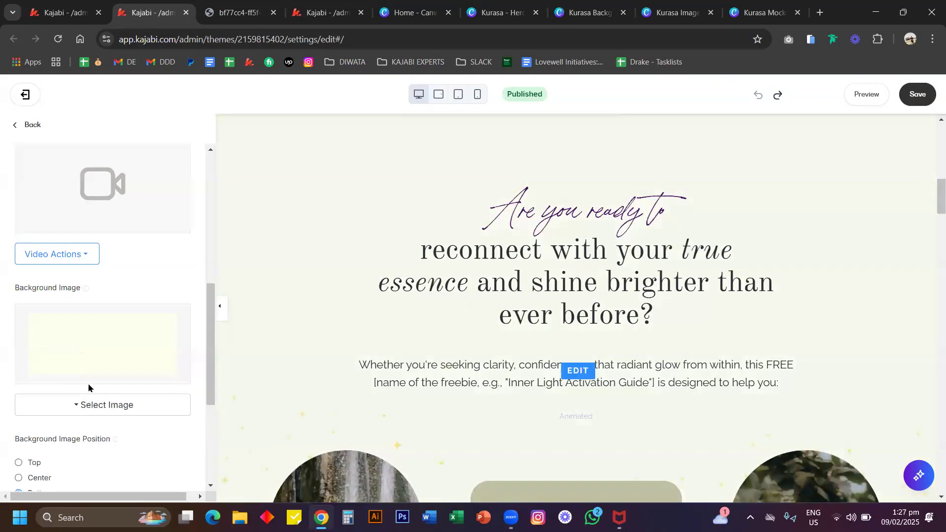
Step: Examine the remaining pages of the Canva background template through page 7, then go back to the Kajabi page editor
{"action": "left_click", "coordinate": [575, 9]}
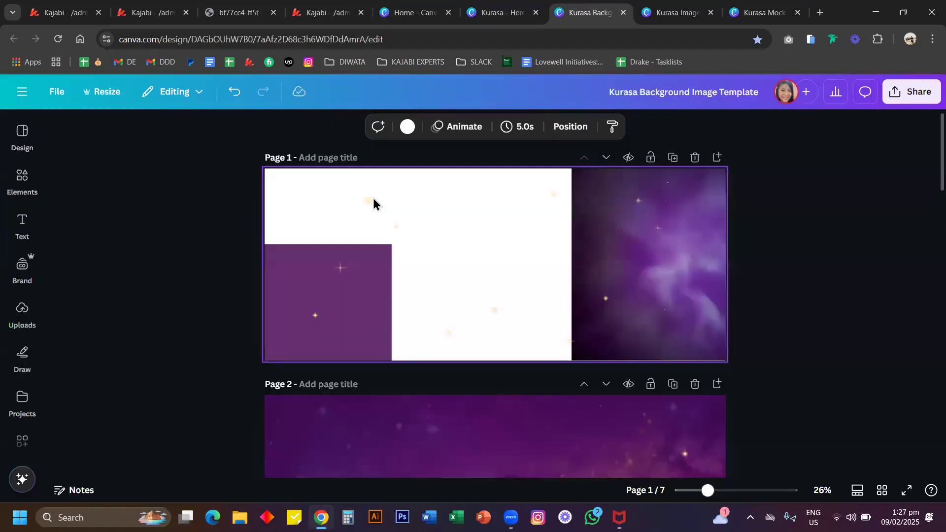
{"action": "scroll", "coordinate": [408, 372], "scroll_direction": "down", "scroll_amount": 4}
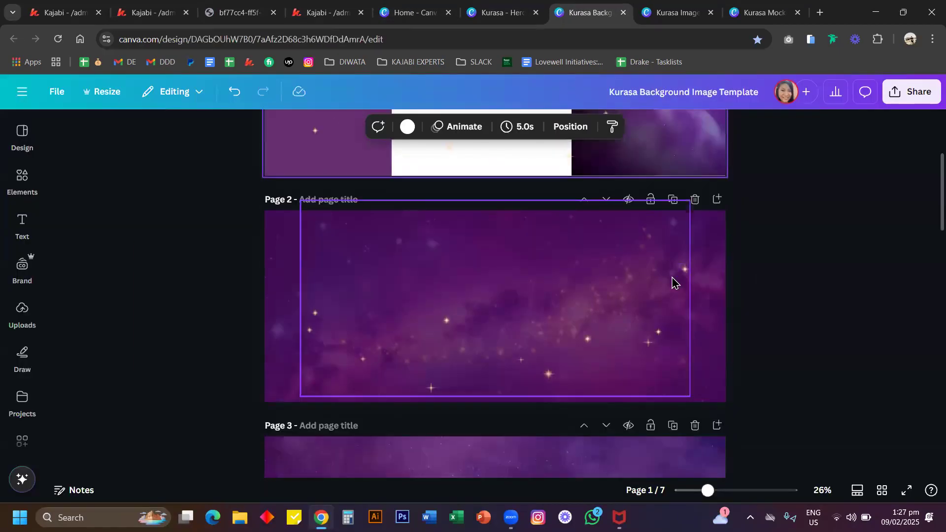
{"action": "scroll", "coordinate": [672, 282], "scroll_direction": "down", "scroll_amount": 6}
{"action": "scroll", "coordinate": [673, 282], "scroll_direction": "down", "scroll_amount": 5}
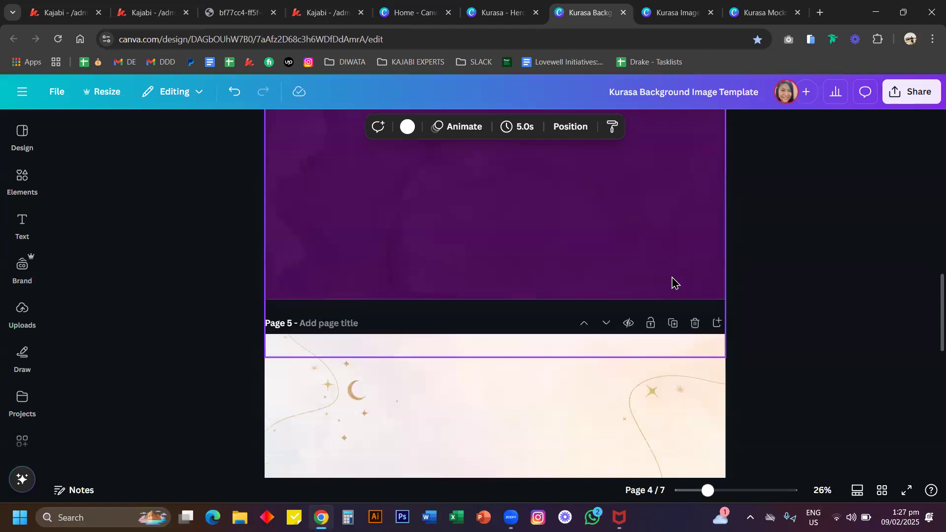
{"action": "scroll", "coordinate": [672, 282], "scroll_direction": "down", "scroll_amount": 4}
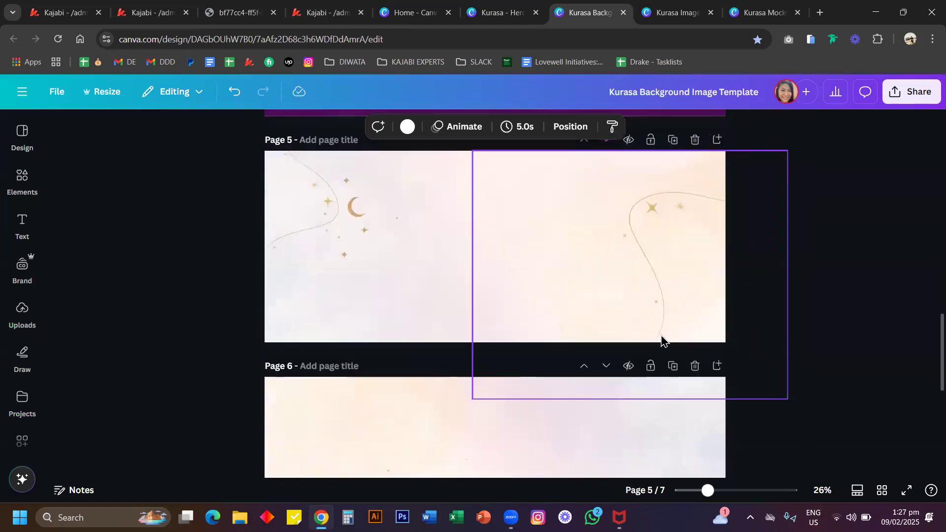
{"action": "scroll", "coordinate": [845, 432], "scroll_direction": "down", "scroll_amount": 7}
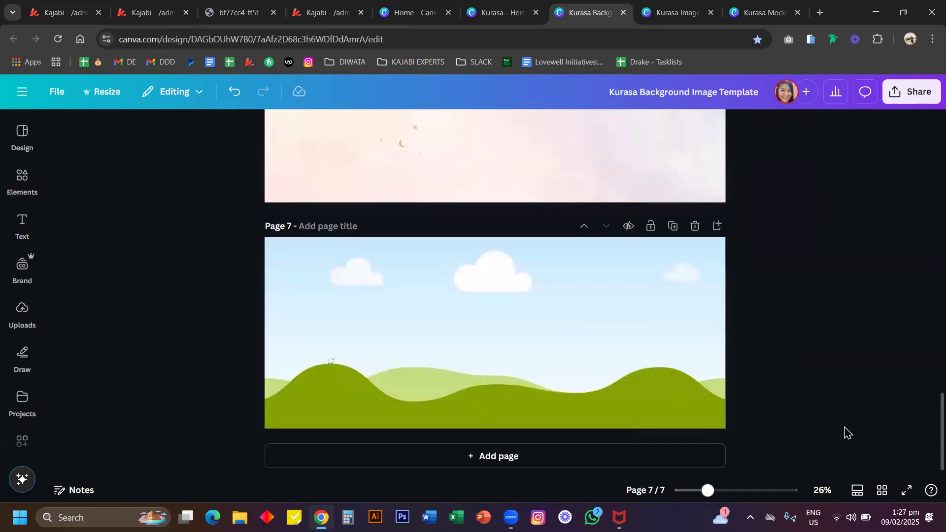
{"action": "left_click", "coordinate": [132, 11]}
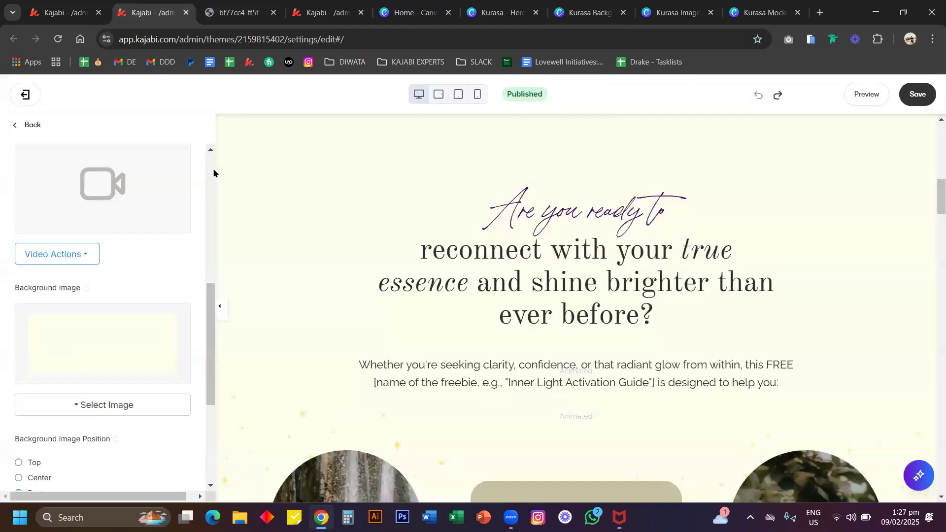
Step: Undo the overlay and nebula image edits on page 1 of the Canva background template
{"action": "left_click", "coordinate": [586, 12]}
{"action": "scroll", "coordinate": [475, 282], "scroll_direction": "up", "scroll_amount": 4}
{"action": "scroll", "coordinate": [476, 282], "scroll_direction": "up", "scroll_amount": 13}
{"action": "scroll", "coordinate": [476, 281], "scroll_direction": "up", "scroll_amount": 3}
{"action": "key", "text": "ctrl+z"}
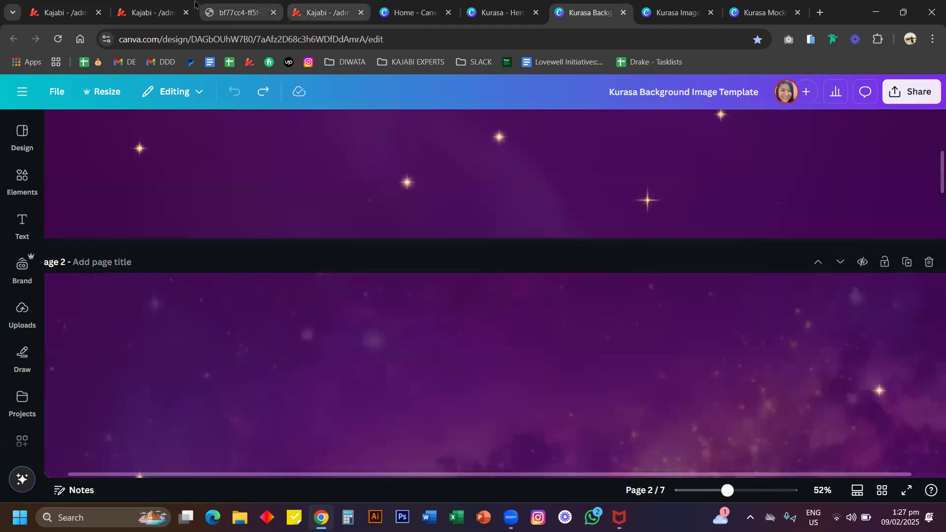
Step: In Kajabi's Intro Text heading, remove the break before "reconnect" so it continues directly after "Are you ready to"
{"action": "left_click", "coordinate": [132, 11]}
{"action": "scroll", "coordinate": [339, 296], "scroll_direction": "up", "scroll_amount": 2}
{"action": "left_click", "coordinate": [531, 250]}
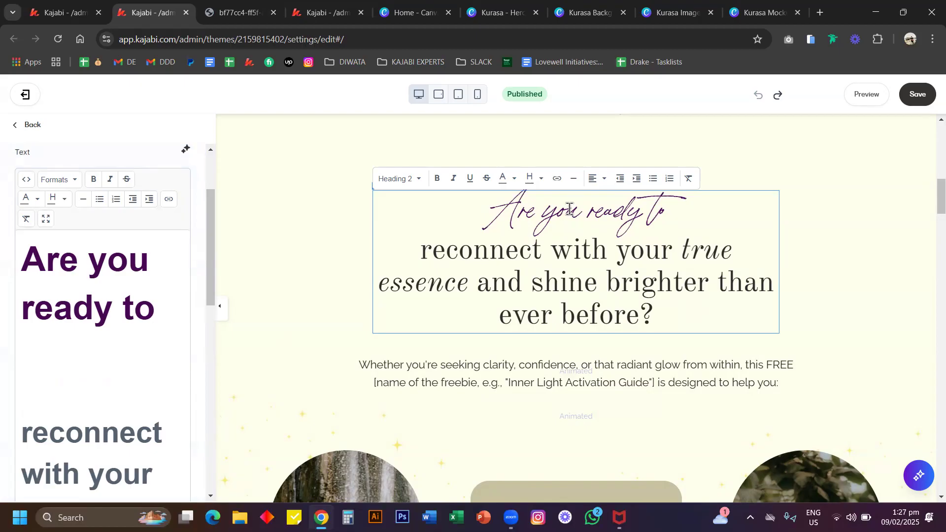
{"action": "double_click", "coordinate": [506, 215]}
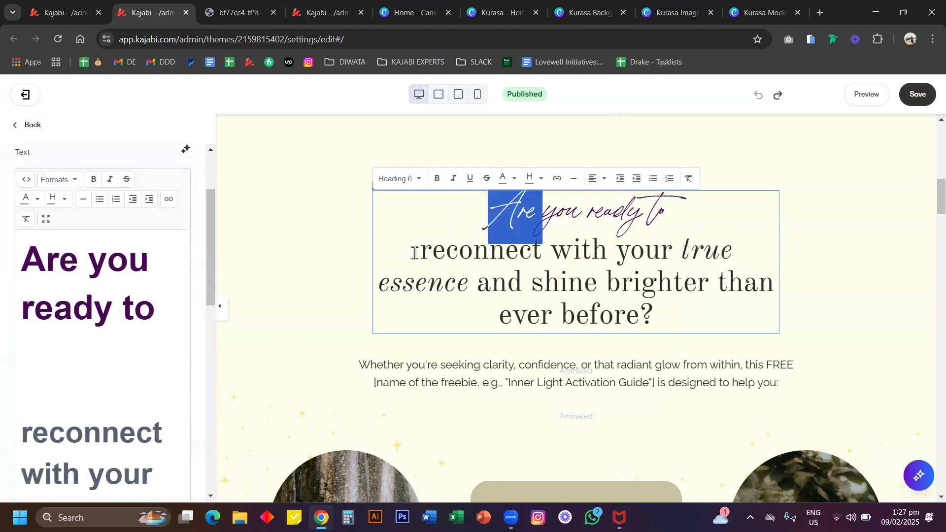
{"action": "left_click", "coordinate": [33, 420]}
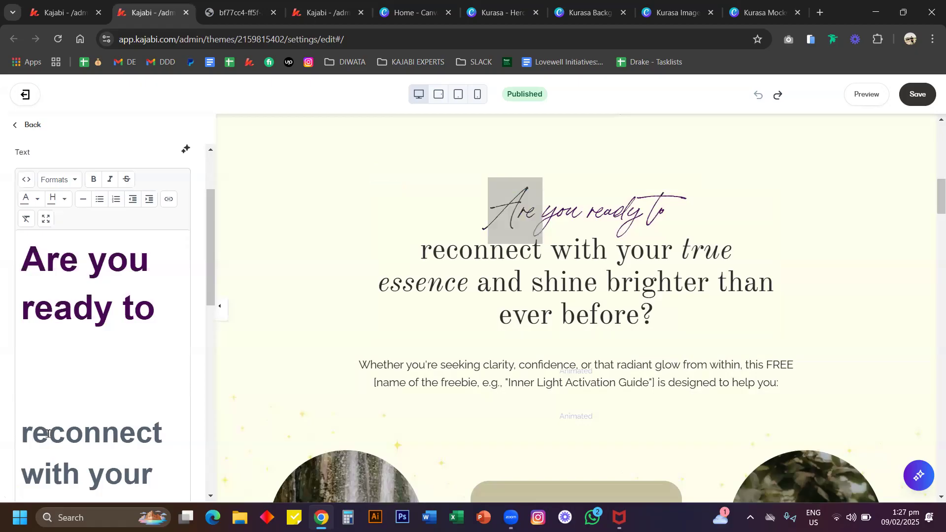
{"action": "left_click", "coordinate": [26, 435]}
{"action": "key", "text": "BackSpace"}
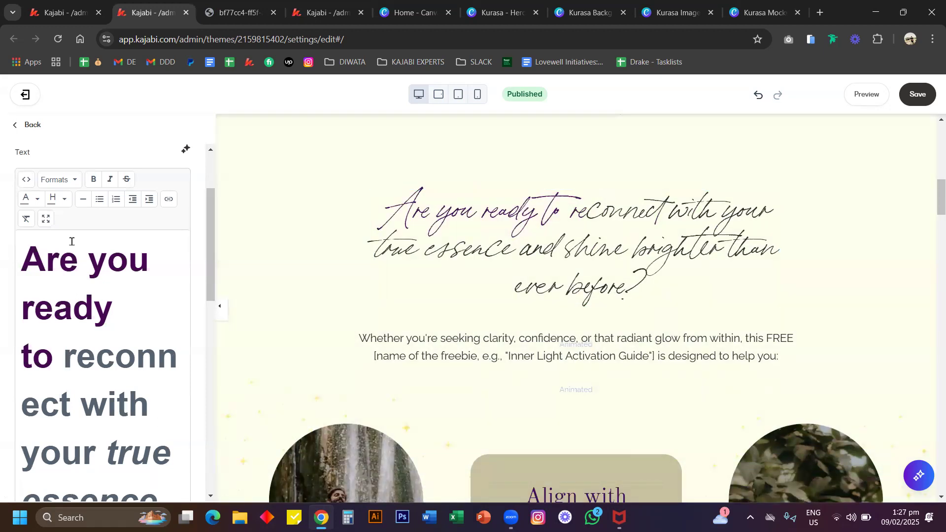
Step: Format the entire Intro Text heading as Heading 2
{"action": "key", "text": "ctrl+a"}
{"action": "left_click", "coordinate": [64, 186]}
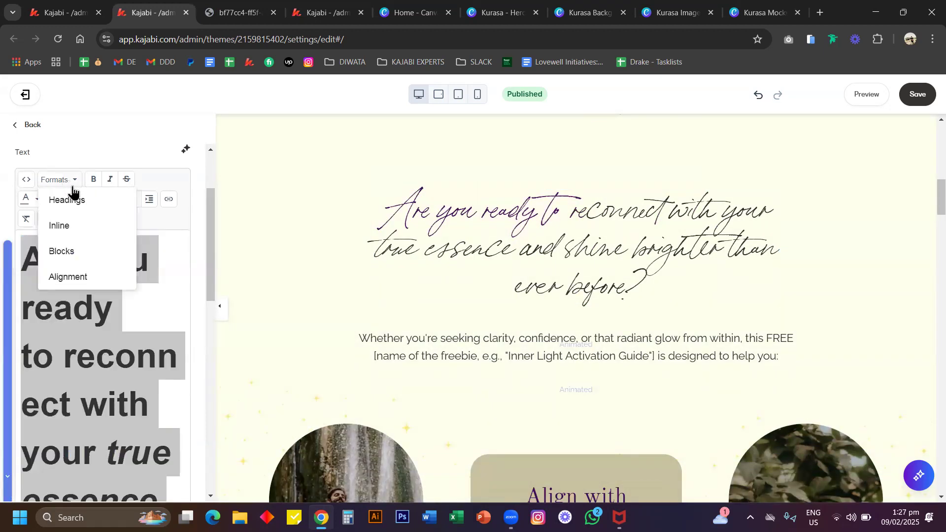
{"action": "mouse_move", "coordinate": [87, 206]}
{"action": "left_click", "coordinate": [177, 279]}
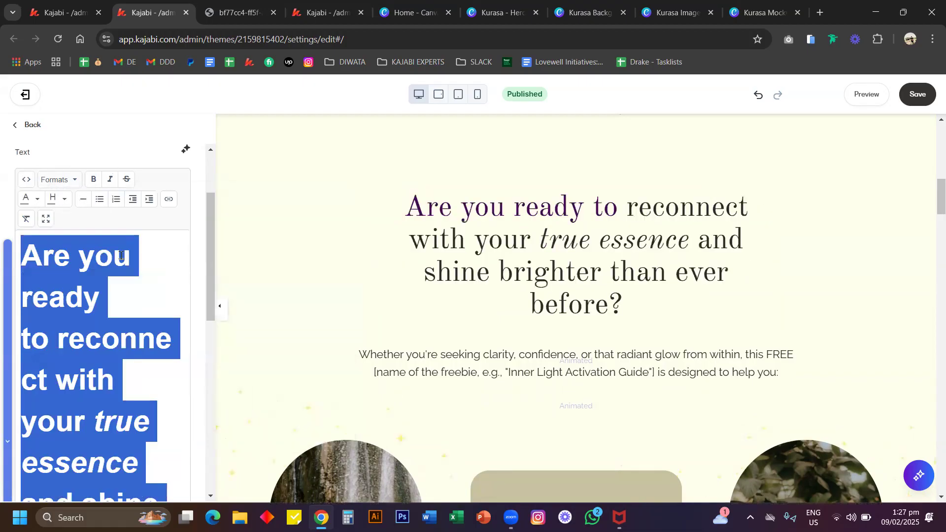
Step: Set the whole Intro Text heading to Heading 3, then try Heading 1 on it and undo that trial
{"action": "triple_click", "coordinate": [550, 268]}
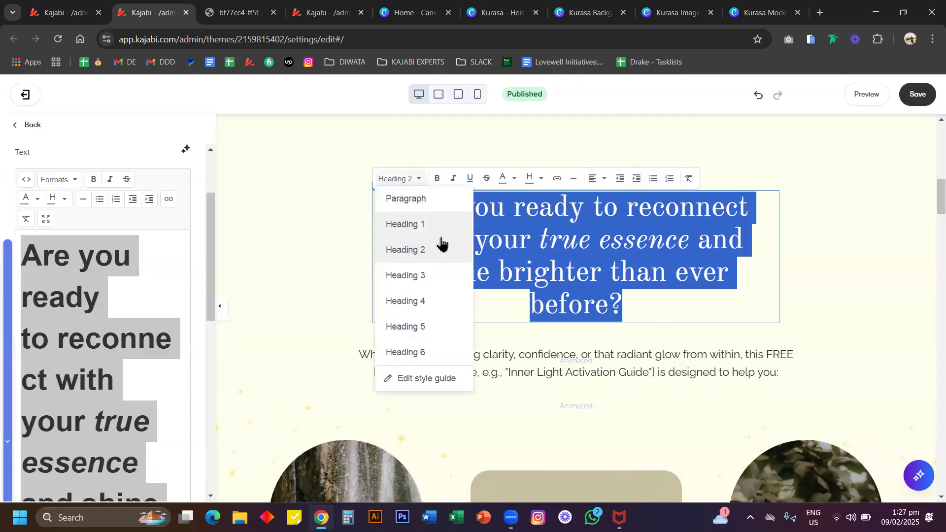
{"action": "left_click", "coordinate": [422, 274]}
{"action": "left_click", "coordinate": [412, 181]}
{"action": "left_click", "coordinate": [416, 206]}
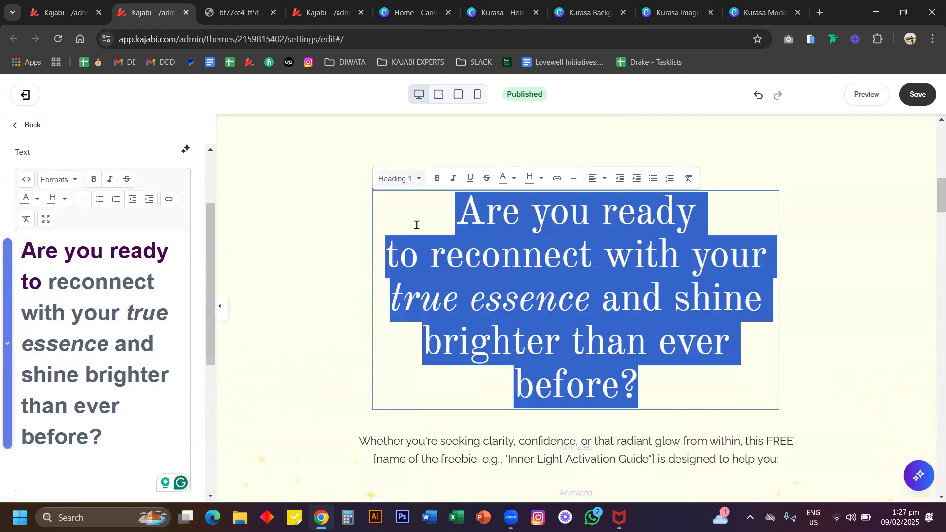
{"action": "left_click", "coordinate": [349, 273]}
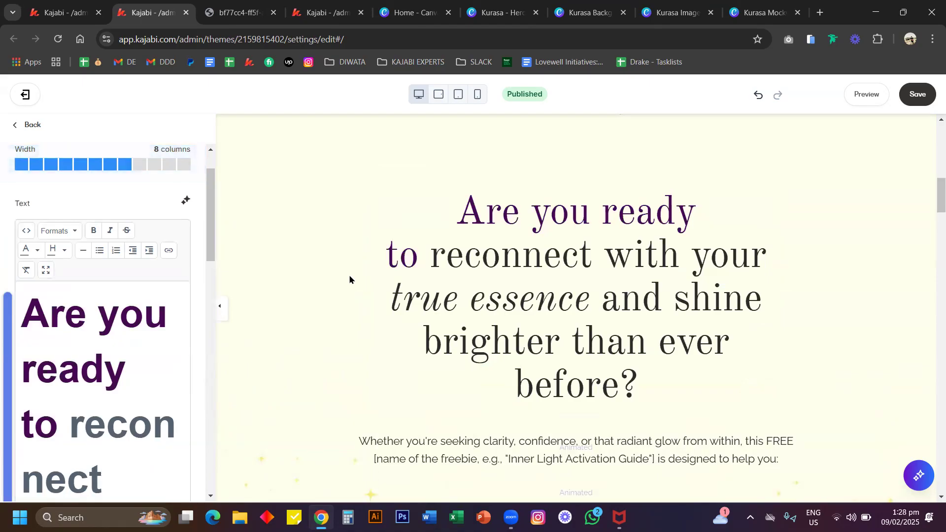
{"action": "key", "text": "ctrl+z"}
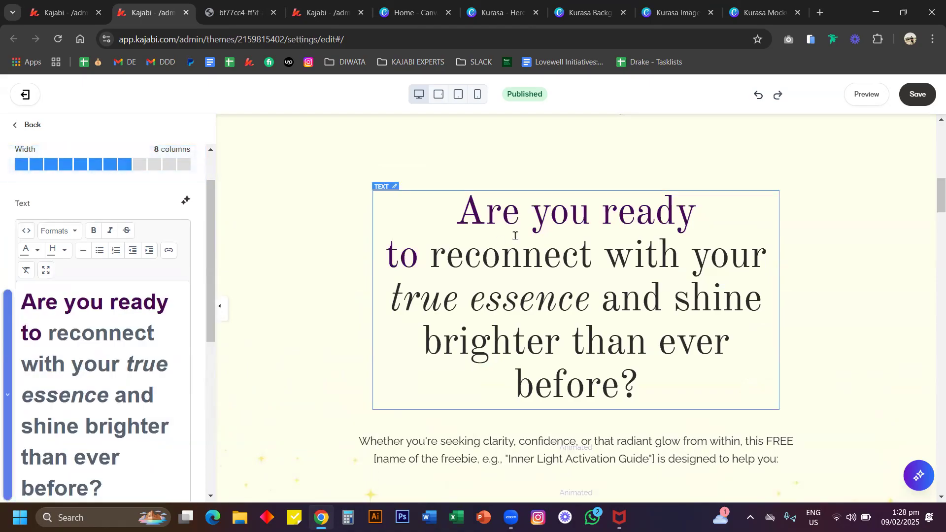
Step: Colour the words "Are you ready to" in the heading with the pale pink theme colour
{"action": "left_click_drag", "start_coordinate": [46, 332], "coordinate": [18, 314]}
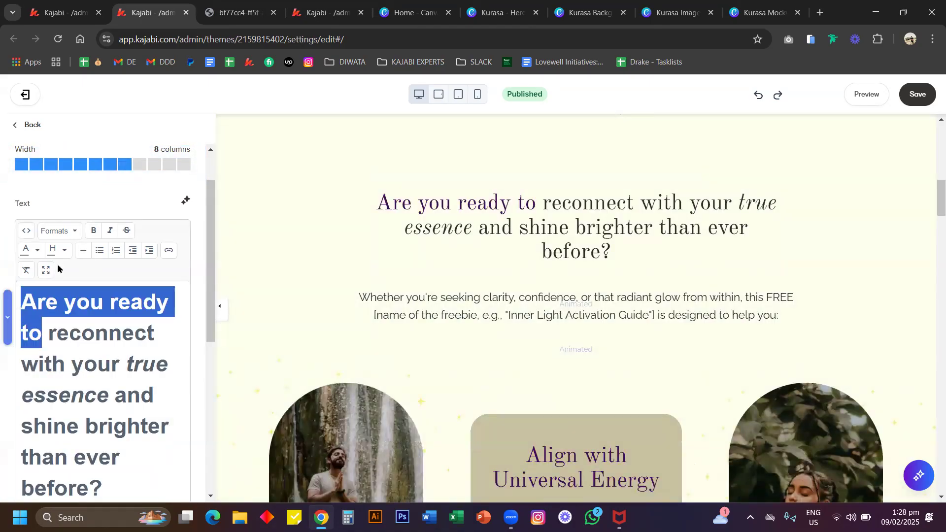
{"action": "left_click", "coordinate": [36, 251]}
{"action": "left_click", "coordinate": [46, 280]}
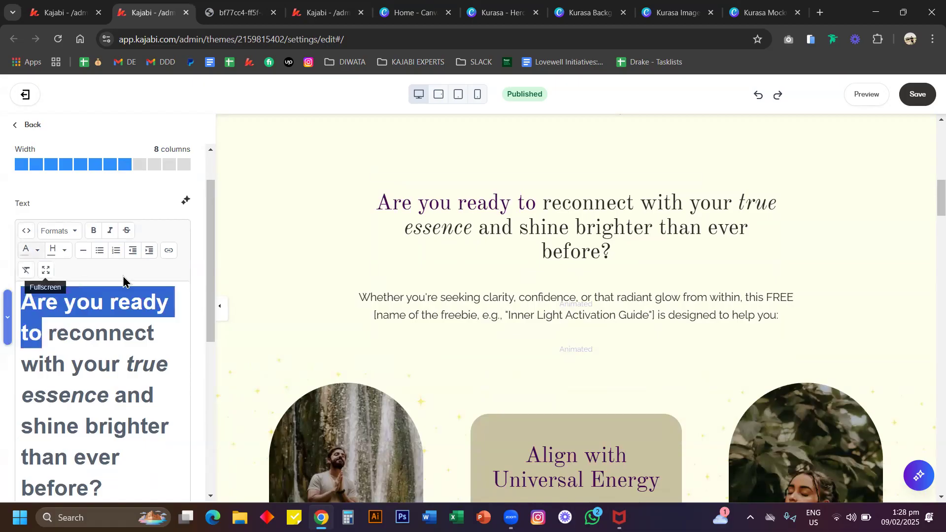
Step: Colour the words "brighter than ever before?" in the heading with the dusty pink theme colour
{"action": "double_click", "coordinate": [588, 244]}
{"action": "left_click", "coordinate": [610, 250]}
{"action": "left_click_drag", "start_coordinate": [612, 251], "coordinate": [575, 228]}
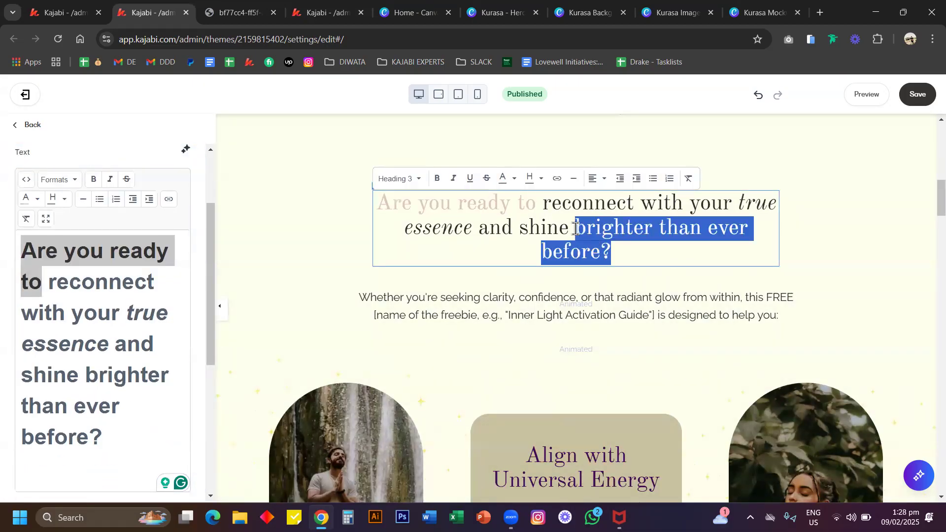
{"action": "left_click", "coordinate": [409, 180]}
{"action": "left_click", "coordinate": [512, 178]}
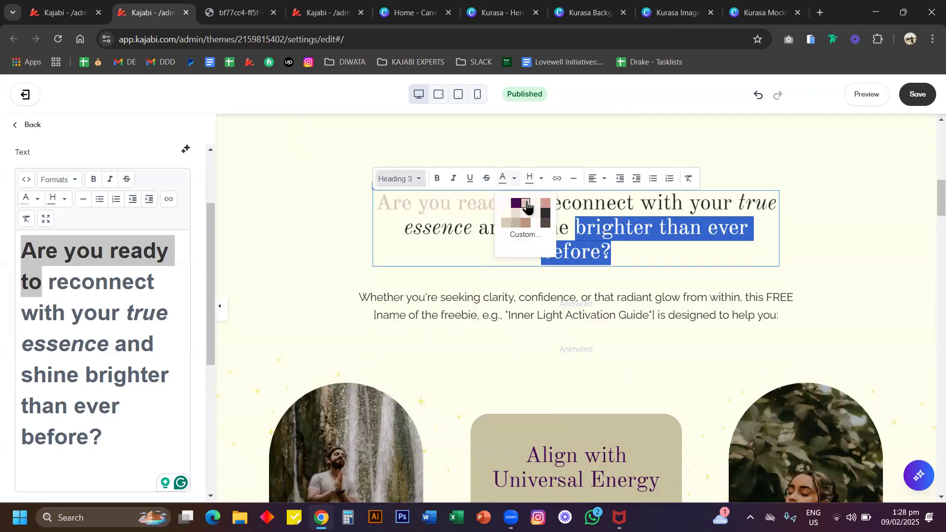
{"action": "left_click", "coordinate": [526, 206]}
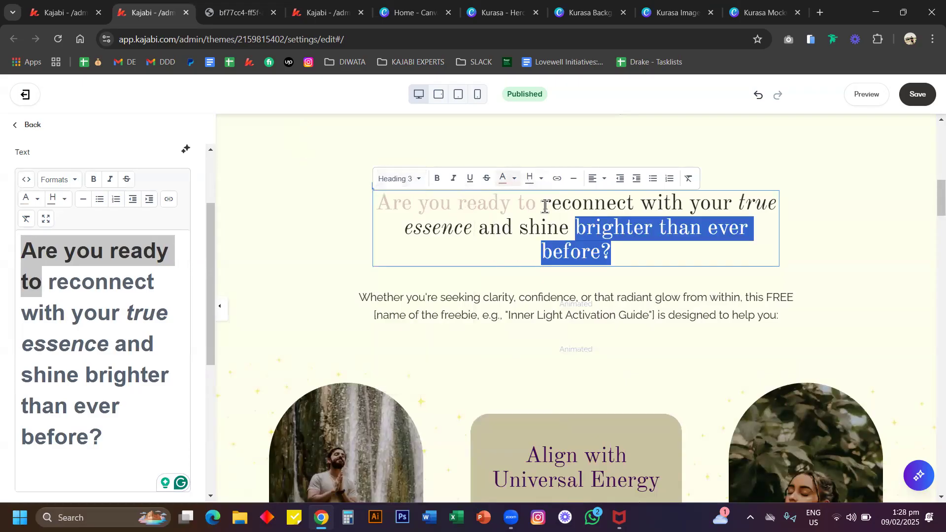
{"action": "left_click", "coordinate": [686, 265]}
Step: Open the Benefits/Values section and examine its image and text blocks against the three cards on the page
{"action": "scroll", "coordinate": [460, 240], "scroll_direction": "down", "scroll_amount": 5}
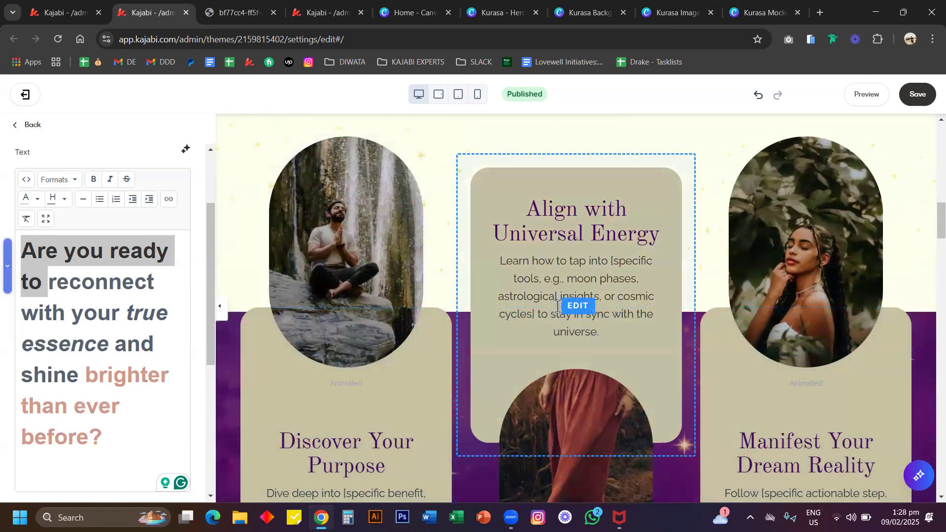
{"action": "scroll", "coordinate": [554, 303], "scroll_direction": "down", "scroll_amount": 2}
{"action": "scroll", "coordinate": [245, 373], "scroll_direction": "down", "scroll_amount": 1}
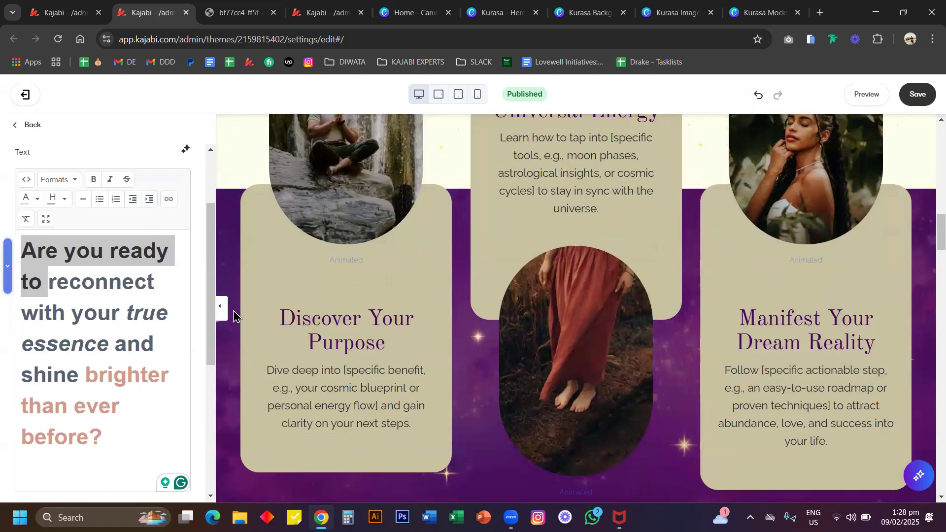
{"action": "left_click", "coordinate": [223, 357]}
{"action": "scroll", "coordinate": [454, 334], "scroll_direction": "up", "scroll_amount": 6}
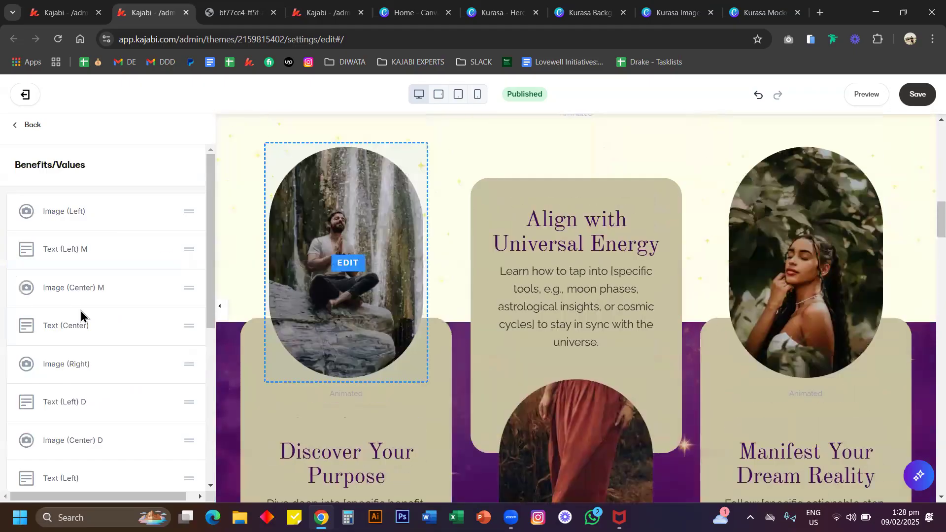
{"action": "scroll", "coordinate": [85, 313], "scroll_direction": "down", "scroll_amount": 4}
{"action": "scroll", "coordinate": [93, 352], "scroll_direction": "up", "scroll_amount": 3}
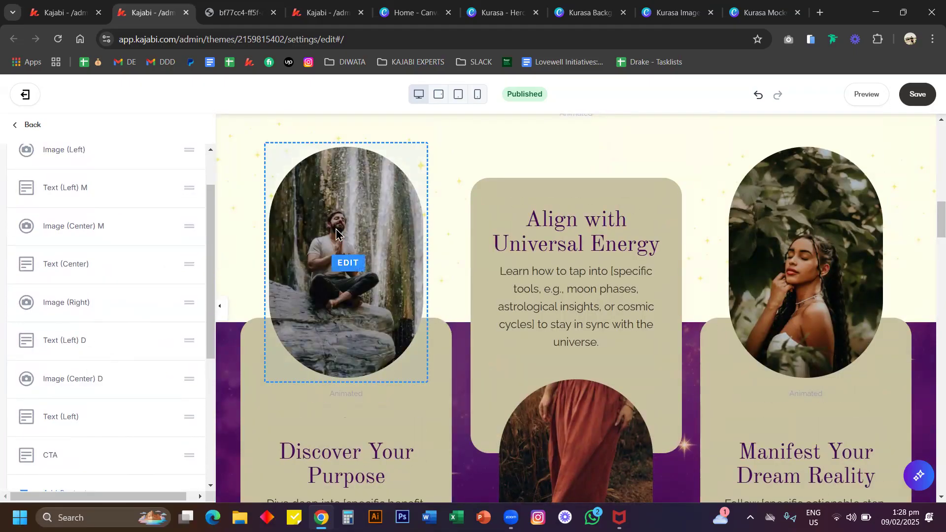
{"action": "scroll", "coordinate": [133, 275], "scroll_direction": "up", "scroll_amount": 2}
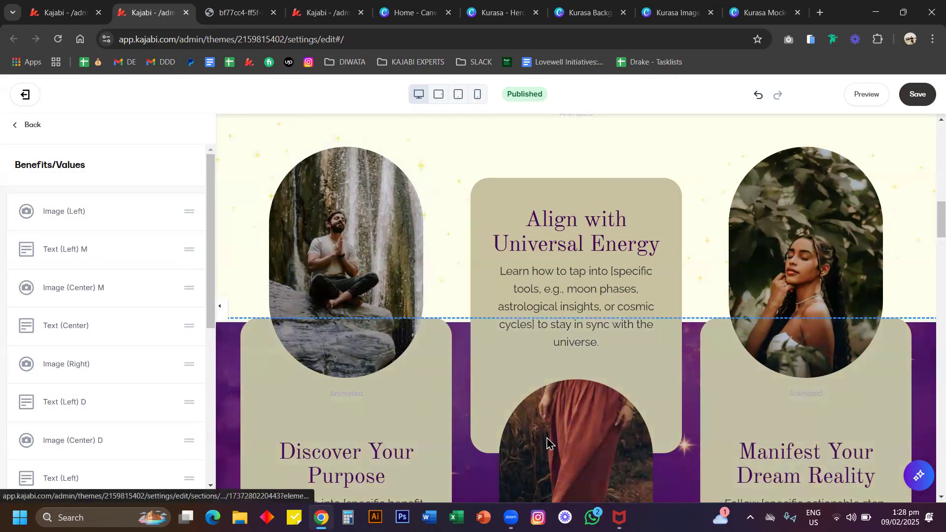
{"action": "scroll", "coordinate": [112, 333], "scroll_direction": "down", "scroll_amount": 2}
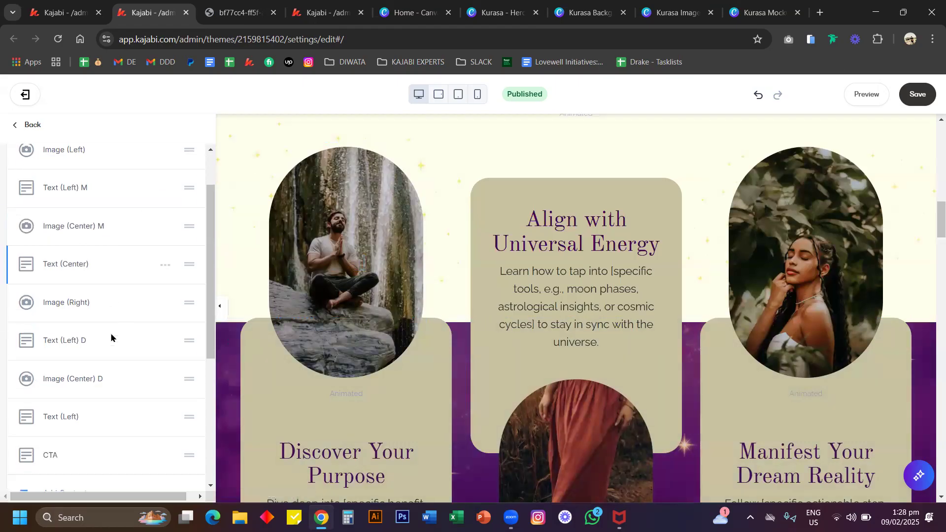
Step: Replace the waterfall meditation image above "Discover Your Purpose" with the recent image of the woman in a brown hat, and save the page
{"action": "left_click", "coordinate": [93, 389]}
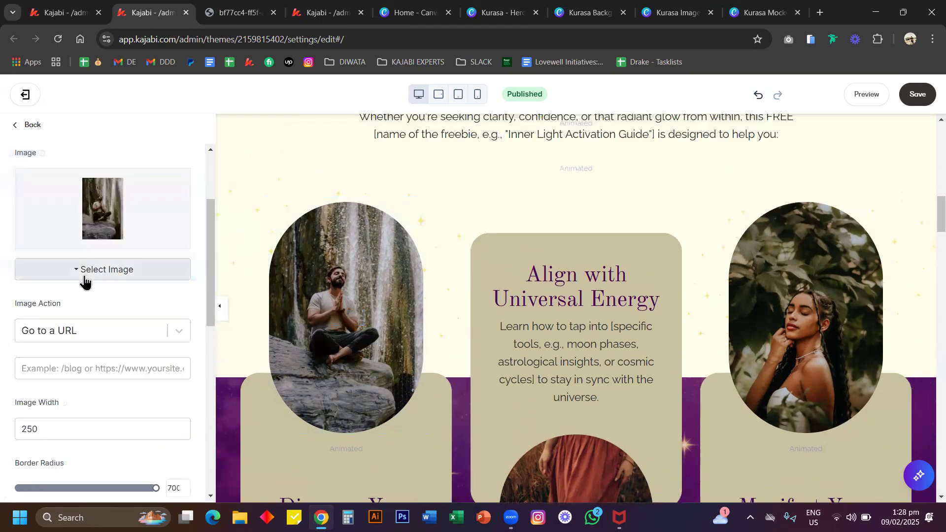
{"action": "left_click", "coordinate": [85, 280]}
{"action": "left_click", "coordinate": [91, 315]}
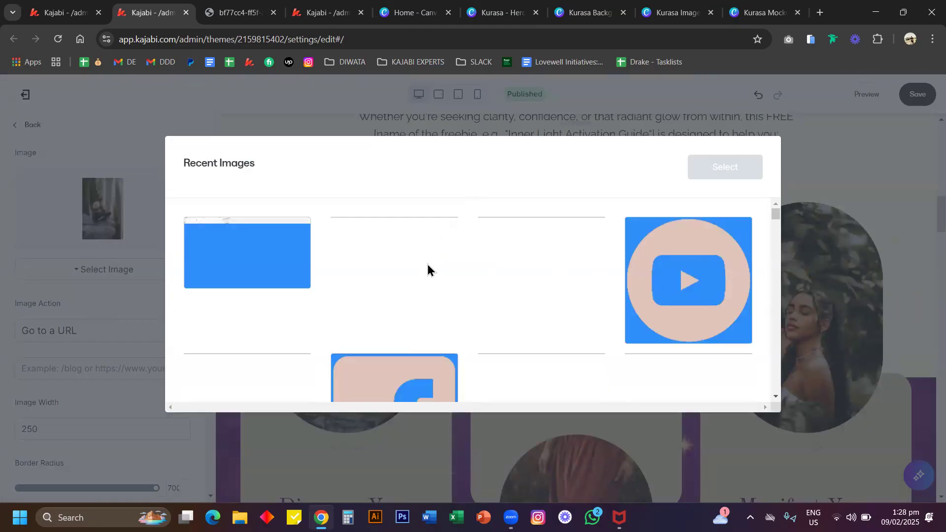
{"action": "scroll", "coordinate": [565, 271], "scroll_direction": "down", "scroll_amount": 5}
{"action": "left_click", "coordinate": [446, 288]}
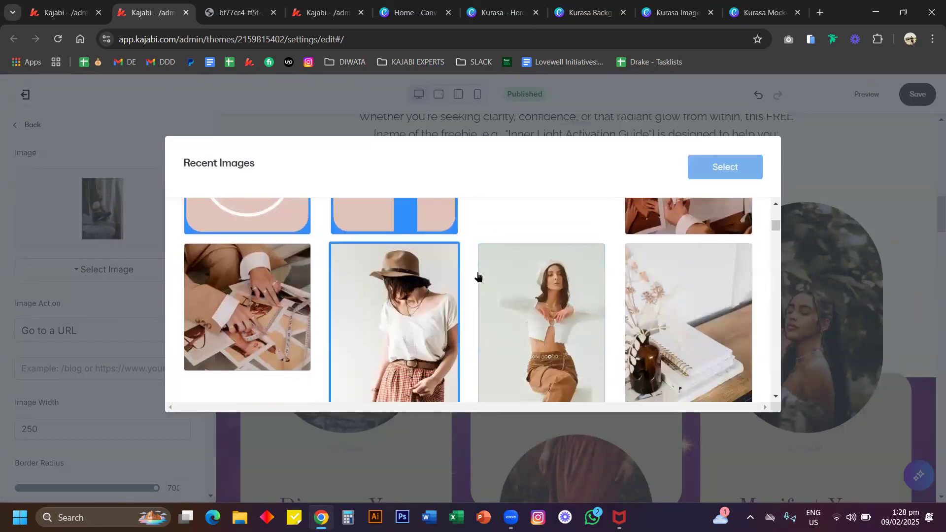
{"action": "left_click", "coordinate": [724, 174]}
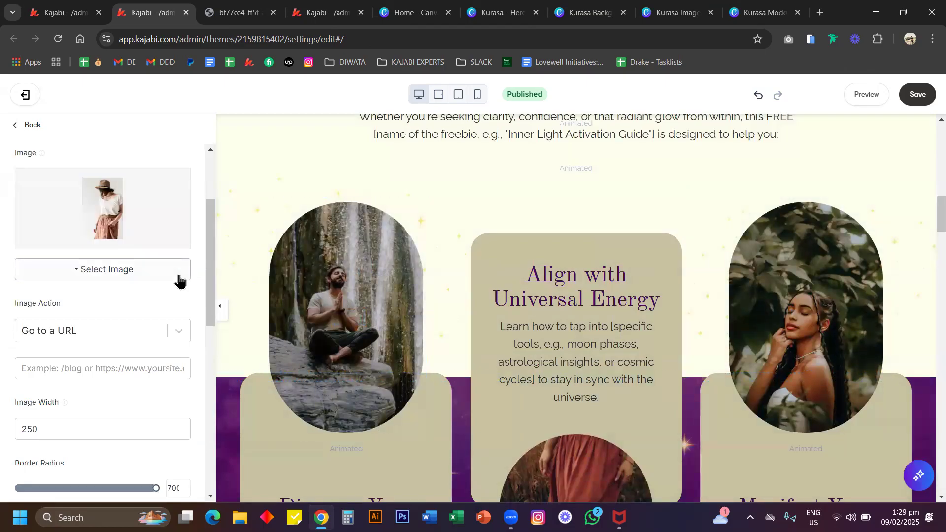
{"action": "left_click", "coordinate": [916, 94]}
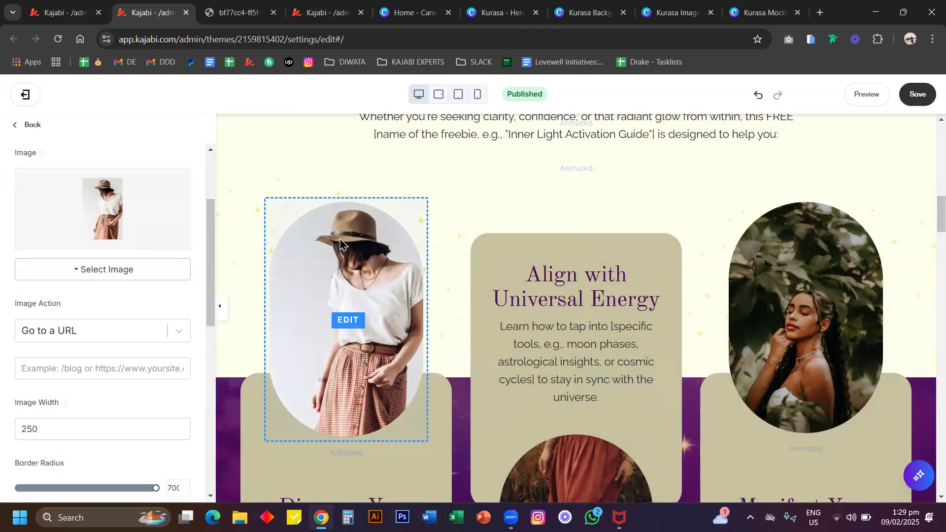
Step: Reduce the border radius of the brown-hat woman image to 9
{"action": "scroll", "coordinate": [101, 412], "scroll_direction": "down", "scroll_amount": 1}
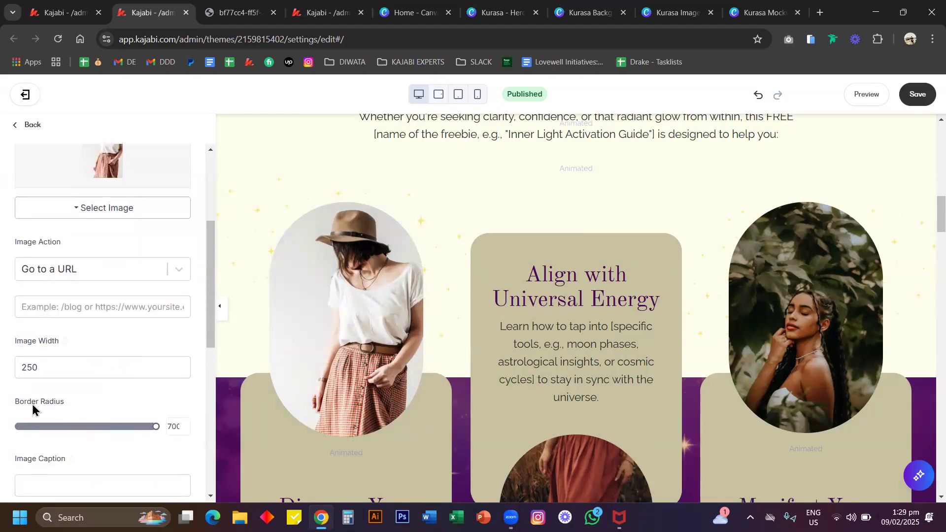
{"action": "left_click_drag", "start_coordinate": [156, 428], "coordinate": [61, 426]}
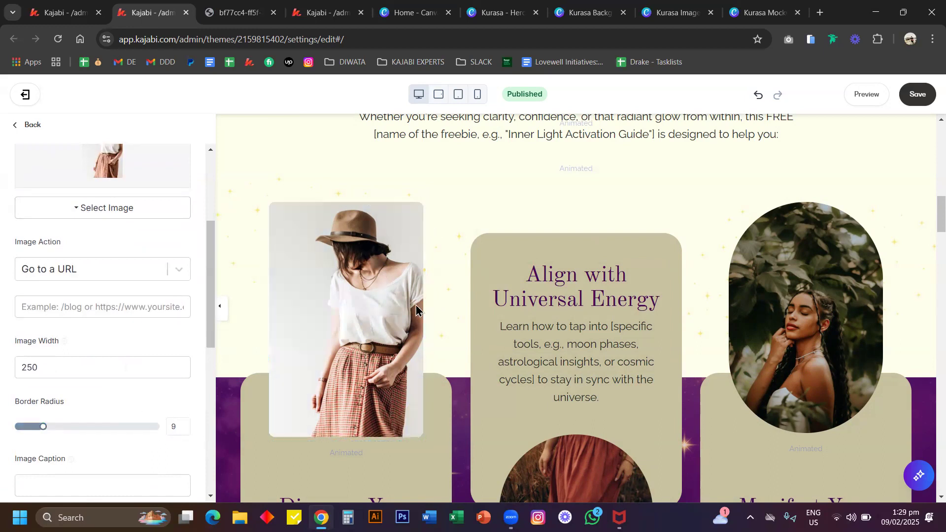
Step: Set the border radius of the brown-hat woman image to 700
{"action": "scroll", "coordinate": [404, 402], "scroll_direction": "down", "scroll_amount": 2}
{"action": "scroll", "coordinate": [398, 391], "scroll_direction": "up", "scroll_amount": 2}
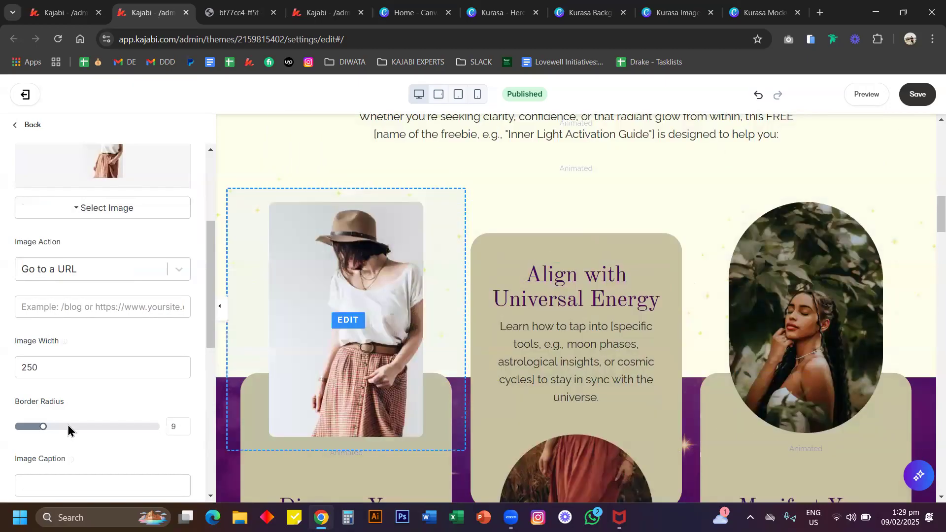
{"action": "left_click_drag", "start_coordinate": [45, 426], "coordinate": [173, 430]}
{"action": "type", "text": "700"}
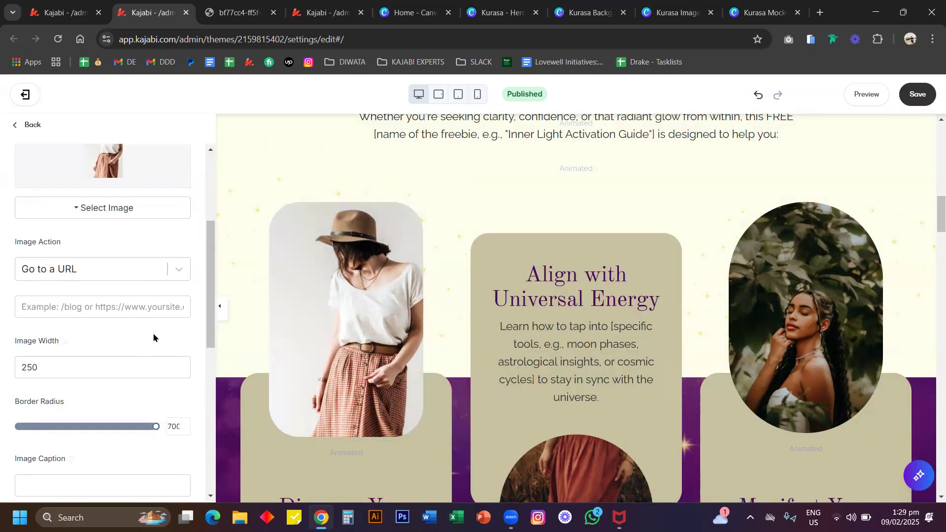
Step: Open the "Discover Your Purpose" card text and the "What's Inside Your Freebie Title?" heading to examine their editable text
{"action": "scroll", "coordinate": [384, 320], "scroll_direction": "down", "scroll_amount": 5}
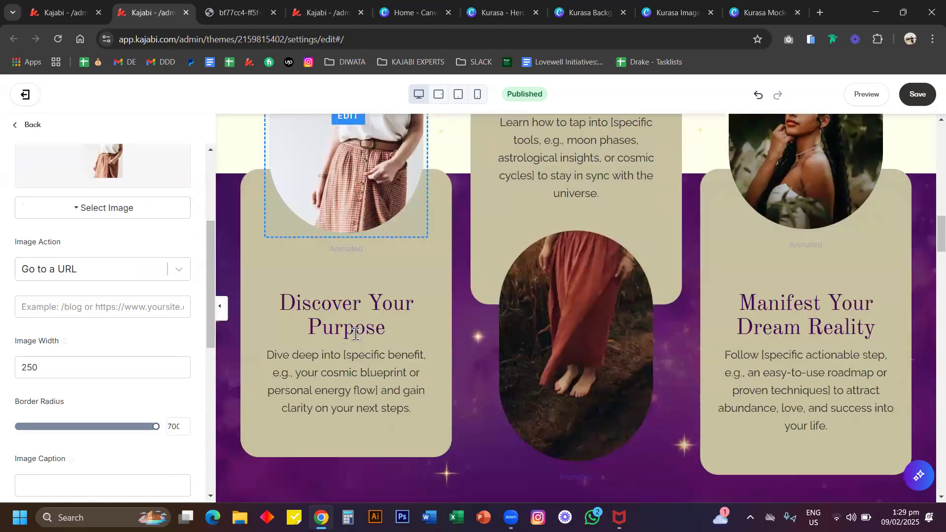
{"action": "scroll", "coordinate": [353, 337], "scroll_direction": "up", "scroll_amount": 1}
{"action": "left_click", "coordinate": [352, 337]}
{"action": "left_click_drag", "start_coordinate": [153, 380], "coordinate": [21, 253]}
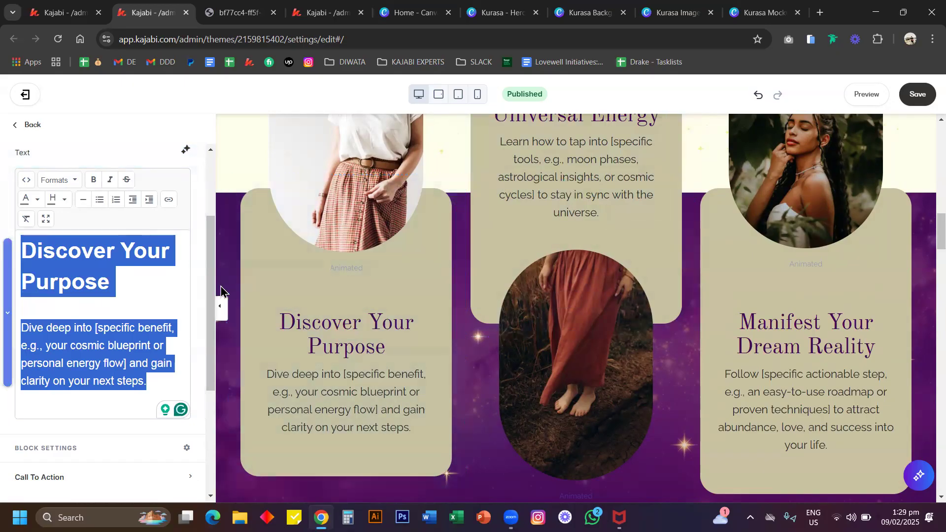
{"action": "scroll", "coordinate": [345, 320], "scroll_direction": "down", "scroll_amount": 3}
{"action": "scroll", "coordinate": [357, 245], "scroll_direction": "up", "scroll_amount": 3}
{"action": "scroll", "coordinate": [359, 267], "scroll_direction": "down", "scroll_amount": 8}
{"action": "scroll", "coordinate": [356, 264], "scroll_direction": "down", "scroll_amount": 3}
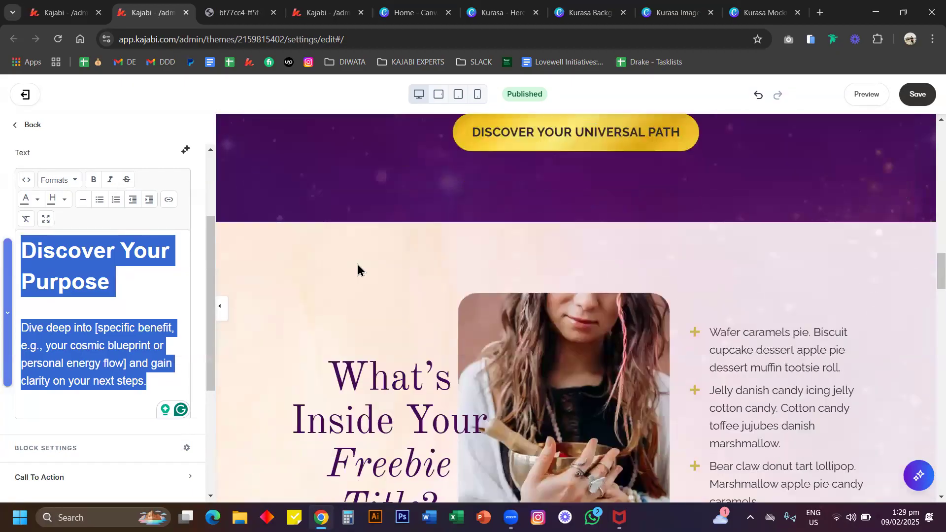
{"action": "left_click", "coordinate": [353, 289]}
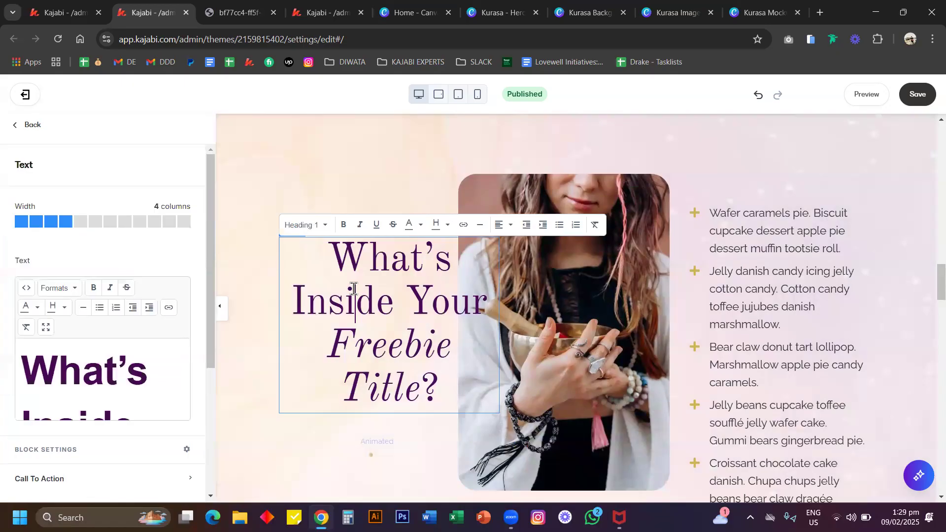
{"action": "scroll", "coordinate": [211, 302], "scroll_direction": "down", "scroll_amount": 2}
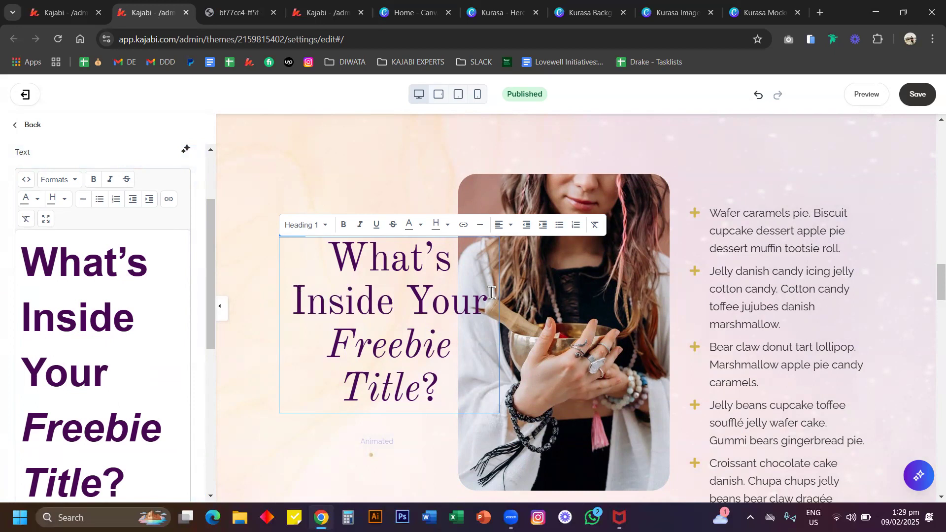
Step: Open the bulleted list beside the singing-bowl image and change its list icon to Star
{"action": "left_click", "coordinate": [772, 243]}
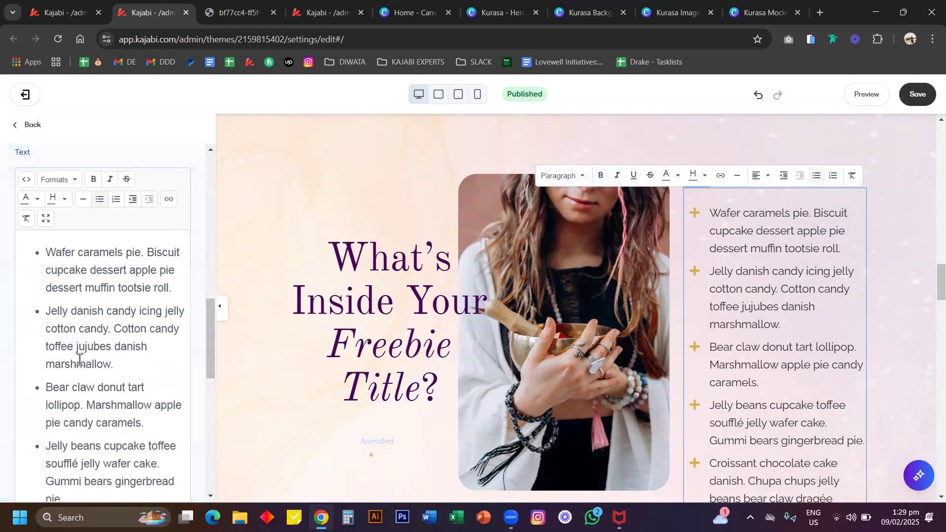
{"action": "scroll", "coordinate": [79, 359], "scroll_direction": "down", "scroll_amount": 4}
{"action": "left_click_drag", "start_coordinate": [91, 392], "coordinate": [108, 466]}
{"action": "scroll", "coordinate": [86, 263], "scroll_direction": "up", "scroll_amount": 4}
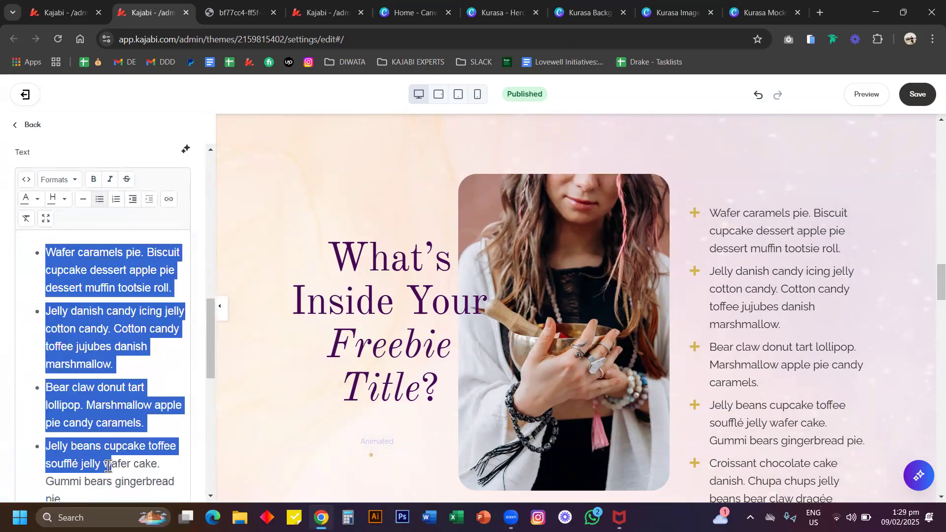
{"action": "scroll", "coordinate": [108, 466], "scroll_direction": "down", "scroll_amount": 5}
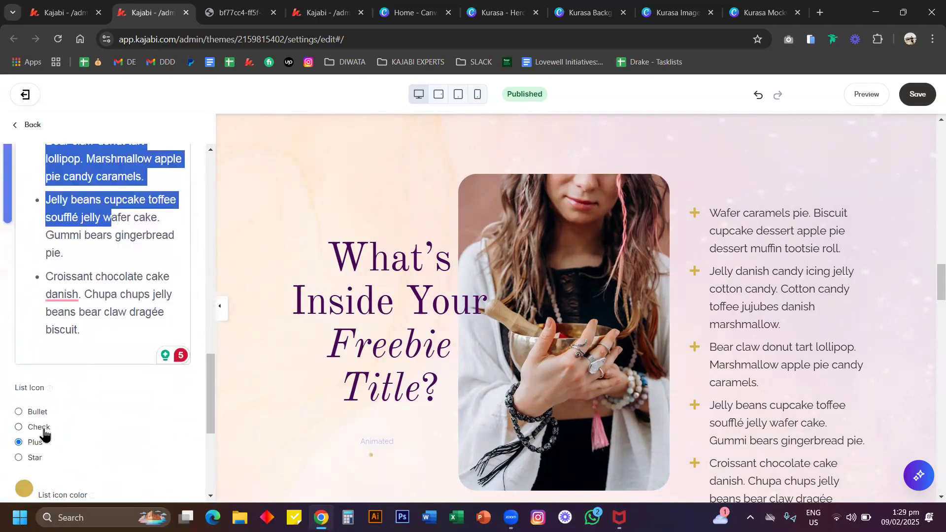
{"action": "left_click", "coordinate": [43, 429]}
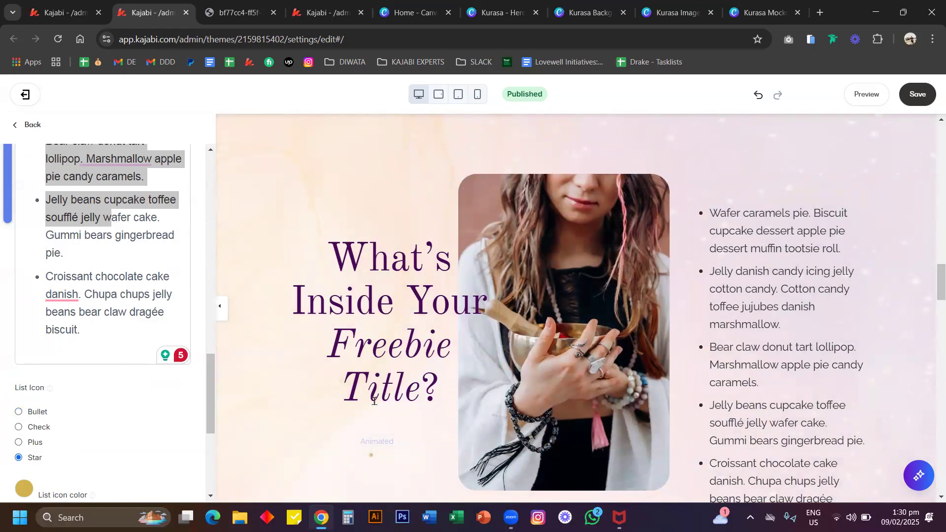
Step: Open the About section's image of the woman on the rocks and examine its width and border radius settings
{"action": "scroll", "coordinate": [444, 320], "scroll_direction": "down", "scroll_amount": 5}
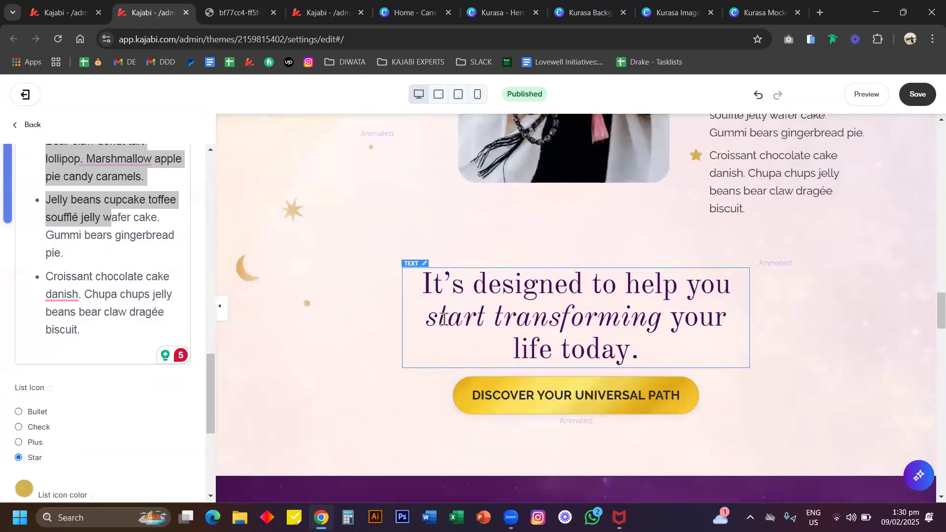
{"action": "scroll", "coordinate": [444, 319], "scroll_direction": "down", "scroll_amount": 5}
{"action": "scroll", "coordinate": [346, 258], "scroll_direction": "down", "scroll_amount": 1}
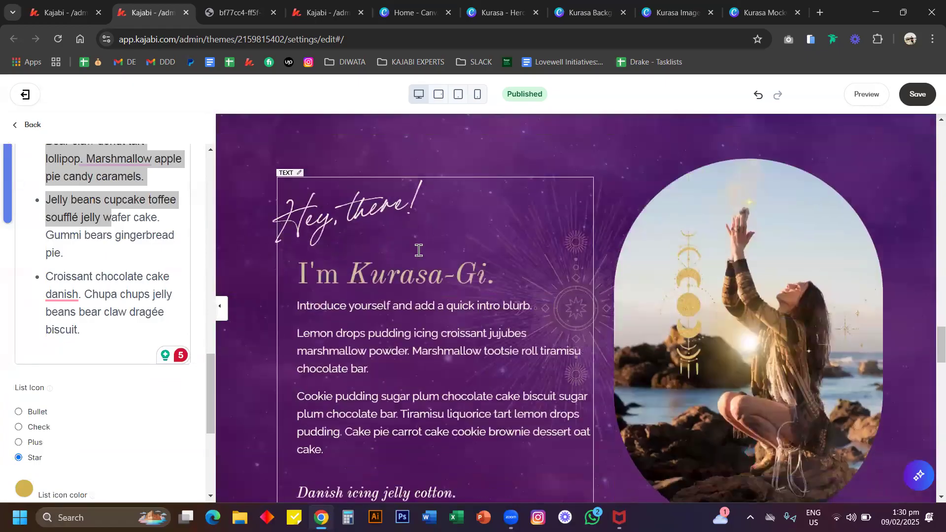
{"action": "left_click", "coordinate": [787, 244]}
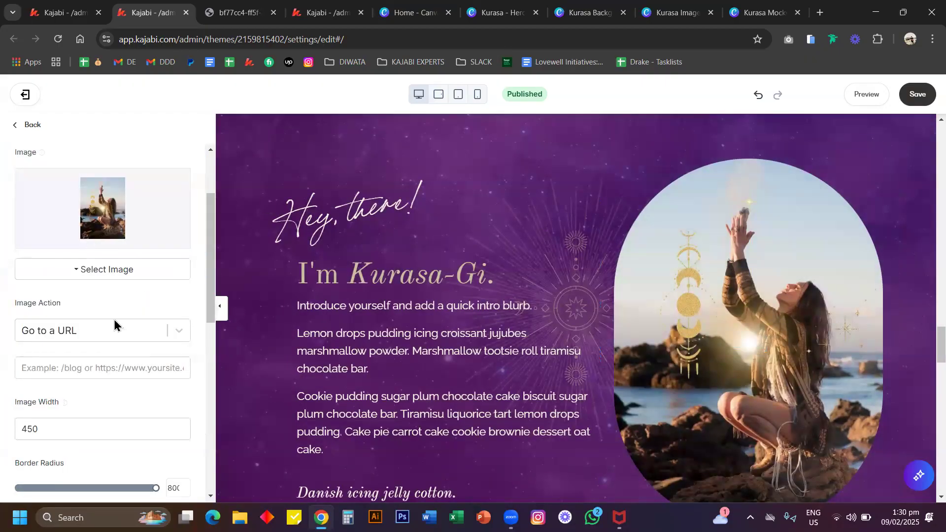
{"action": "scroll", "coordinate": [114, 319], "scroll_direction": "down", "scroll_amount": 2}
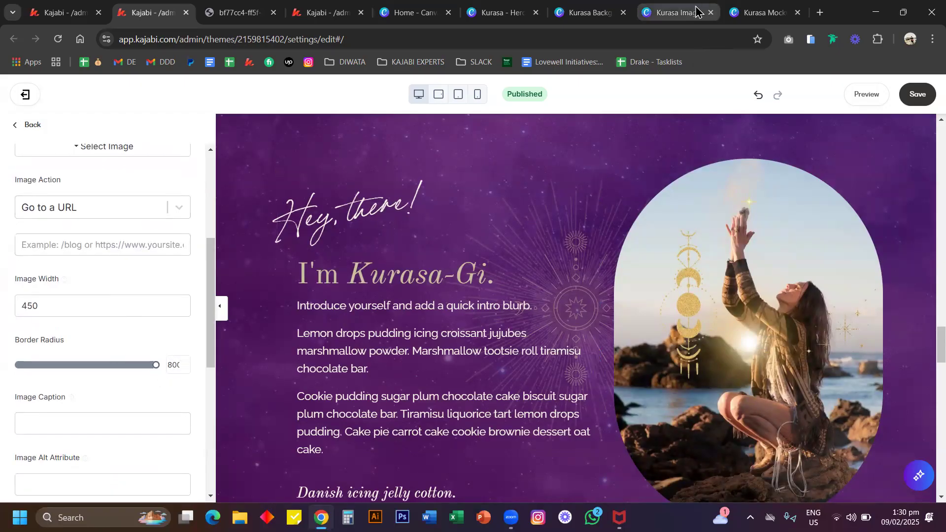
Step: Switch to the Kurasa Image Block Template in Canva and examine its photo page and blank placeholder page
{"action": "left_click", "coordinate": [675, 18]}
{"action": "scroll", "coordinate": [598, 248], "scroll_direction": "down", "scroll_amount": 1}
{"action": "scroll", "coordinate": [597, 248], "scroll_direction": "down", "scroll_amount": 4}
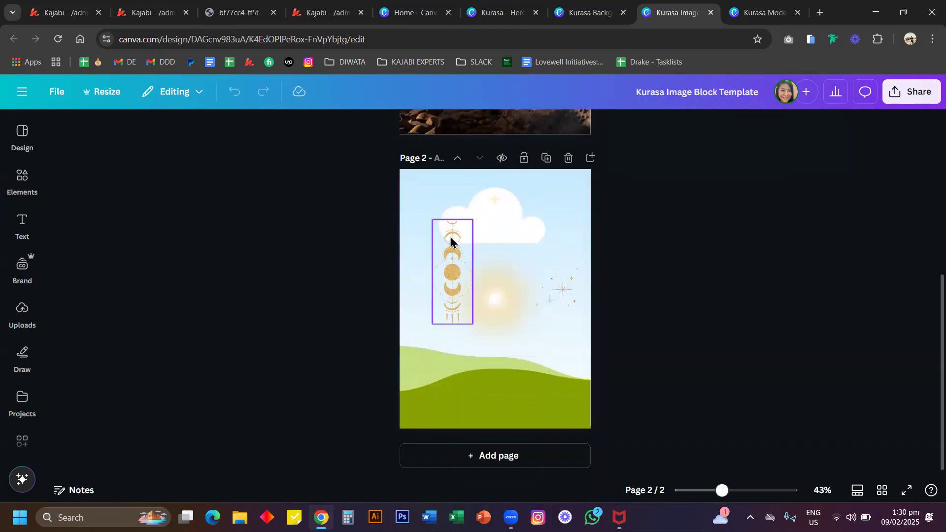
{"action": "scroll", "coordinate": [452, 241], "scroll_direction": "up", "scroll_amount": 5}
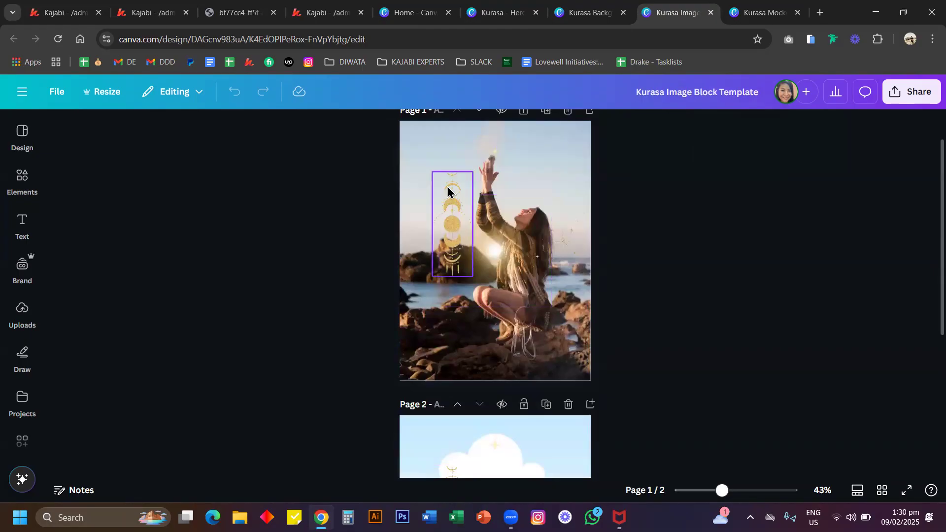
Step: Try deleting the photo and shifting the sun glow on page 1, undoing the edits
{"action": "left_click", "coordinate": [494, 252]}
{"action": "key", "text": "Delete"}
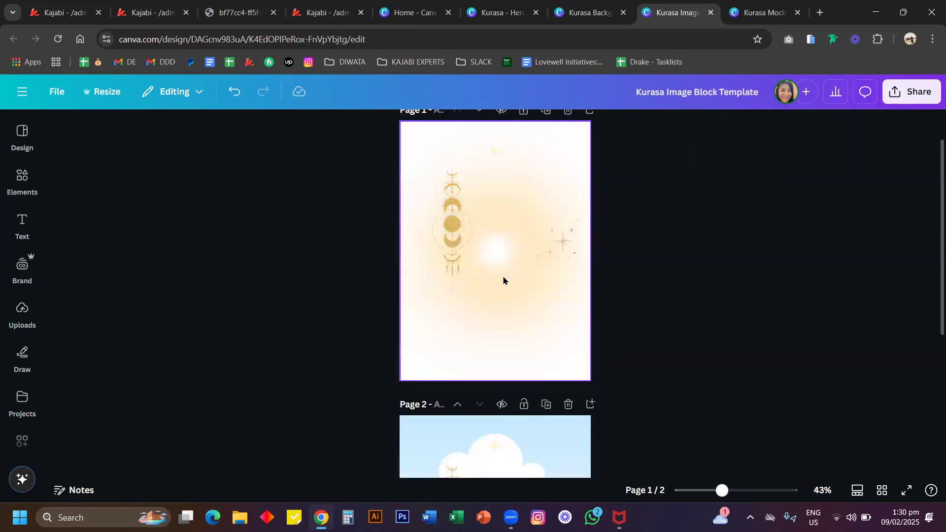
{"action": "key", "text": "ctrl+z"}
{"action": "mouse_move", "coordinate": [492, 256]}
{"action": "left_mouse_down"}
{"action": "mouse_move", "coordinate": [471, 272]}
{"action": "mouse_move", "coordinate": [475, 239]}
{"action": "mouse_move", "coordinate": [477, 256]}
{"action": "left_mouse_up"}
{"action": "key", "text": "ctrl+z"}
{"action": "key", "text": "ctrl+z"}
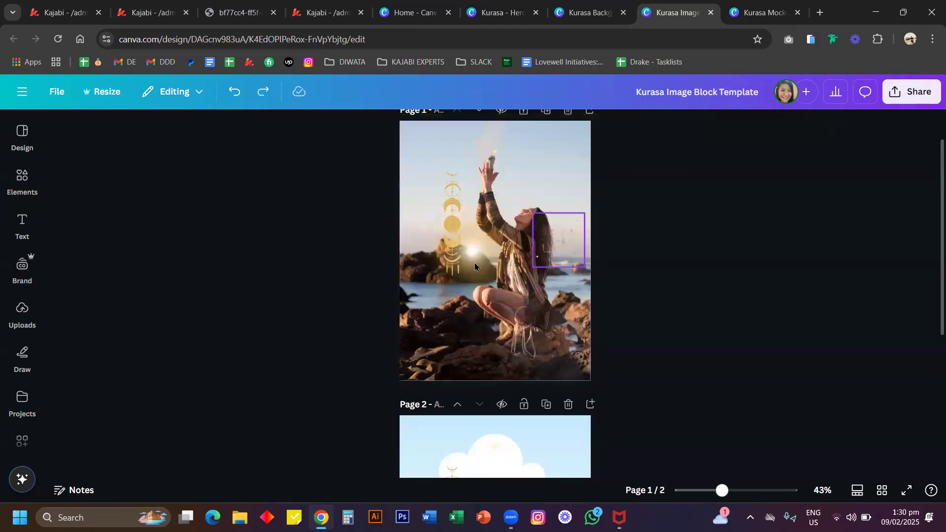
{"action": "key", "text": "ctrl+z"}
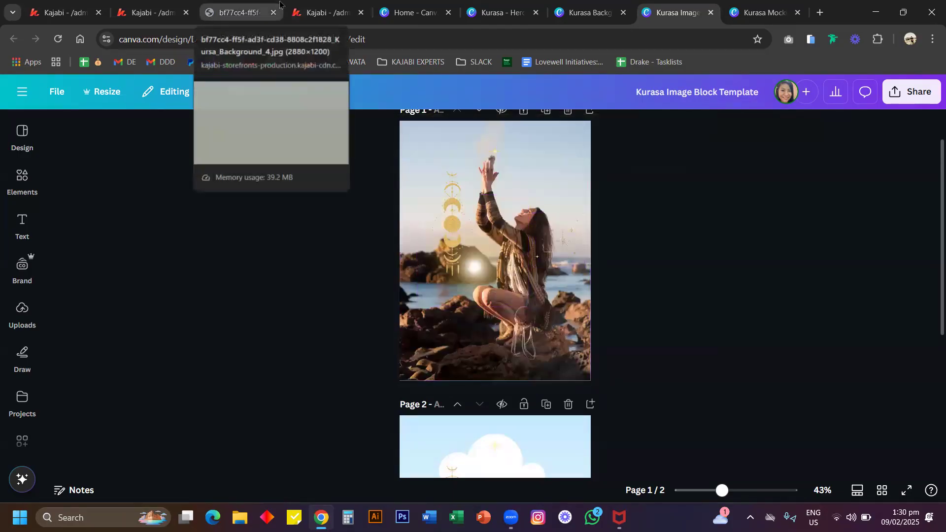
Step: Switch back to the Kajabi editor and open the About section's background settings to examine its background image
{"action": "left_click", "coordinate": [157, 9]}
{"action": "scroll", "coordinate": [343, 219], "scroll_direction": "down", "scroll_amount": 1}
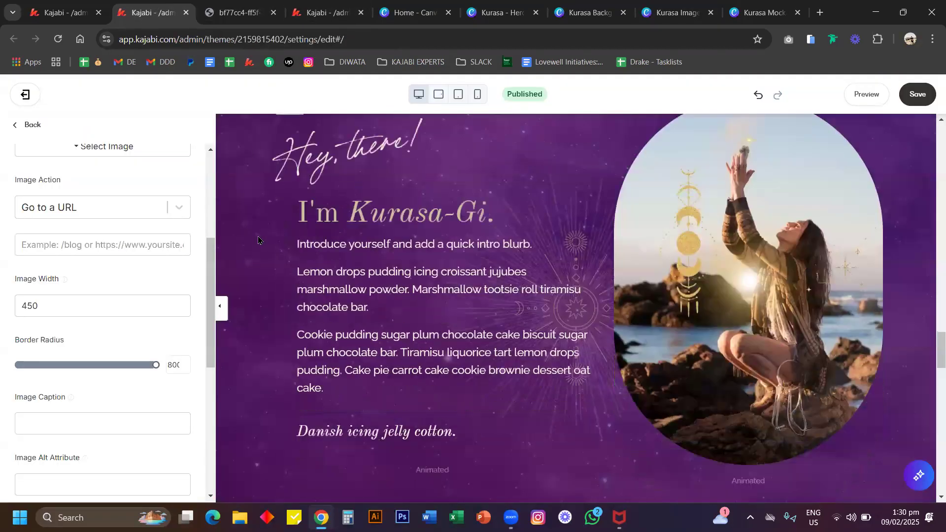
{"action": "left_click", "coordinate": [258, 235]}
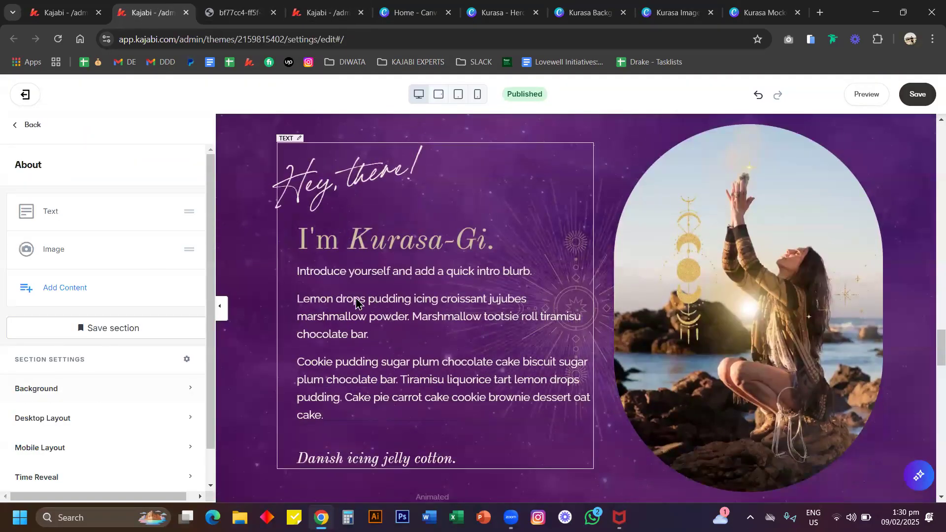
{"action": "scroll", "coordinate": [370, 306], "scroll_direction": "up", "scroll_amount": 5}
{"action": "left_click", "coordinate": [102, 391]}
{"action": "scroll", "coordinate": [101, 388], "scroll_direction": "down", "scroll_amount": 7}
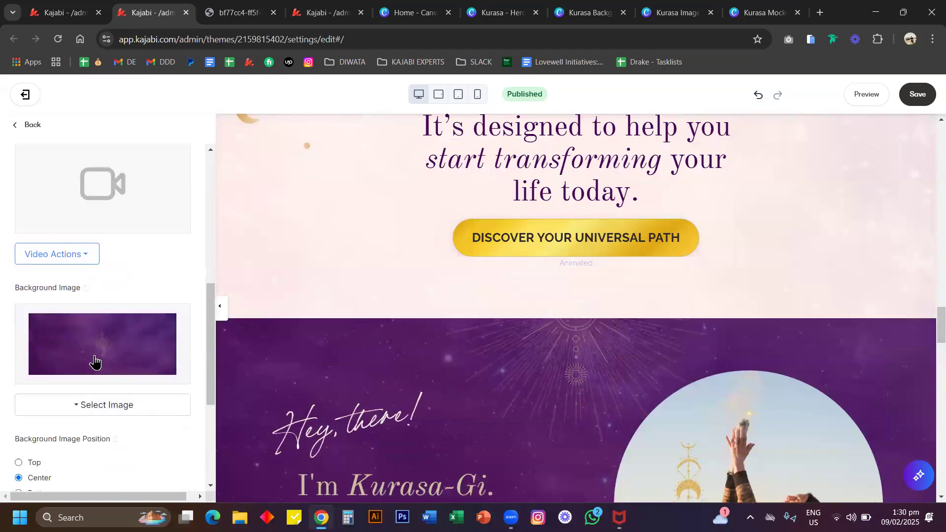
Step: Switch to the Kurasa Background Image Template in Canva and select the gold sunburst ornament on page 3
{"action": "left_click", "coordinate": [562, 11]}
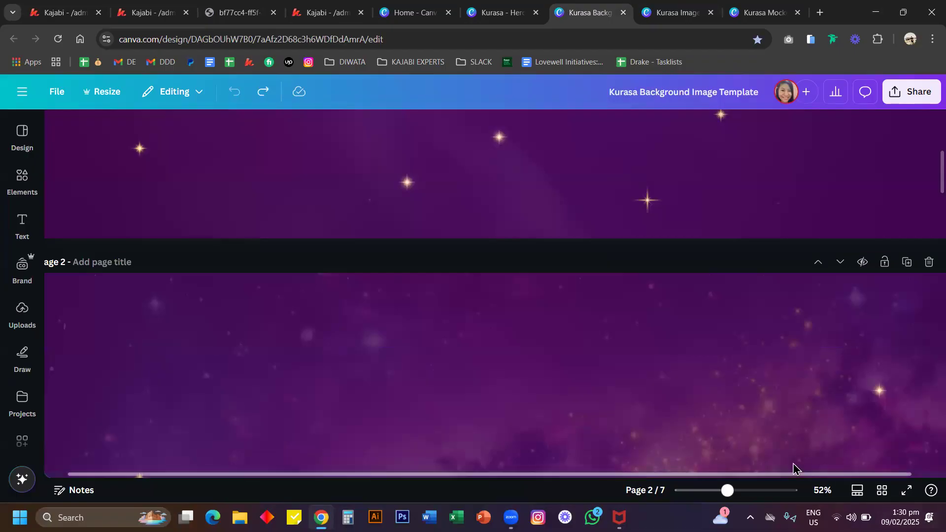
{"action": "left_click", "coordinate": [712, 490]}
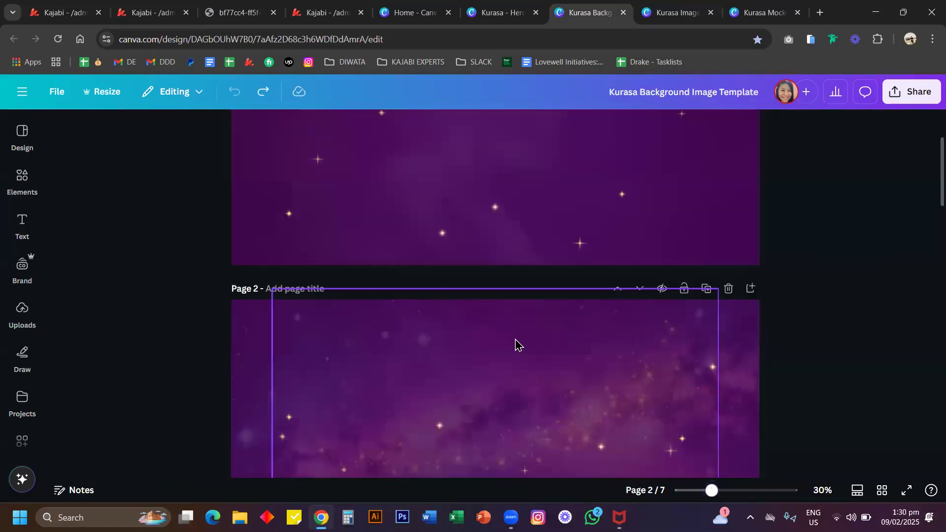
{"action": "scroll", "coordinate": [515, 345], "scroll_direction": "down", "scroll_amount": 8}
{"action": "left_click", "coordinate": [507, 242]}
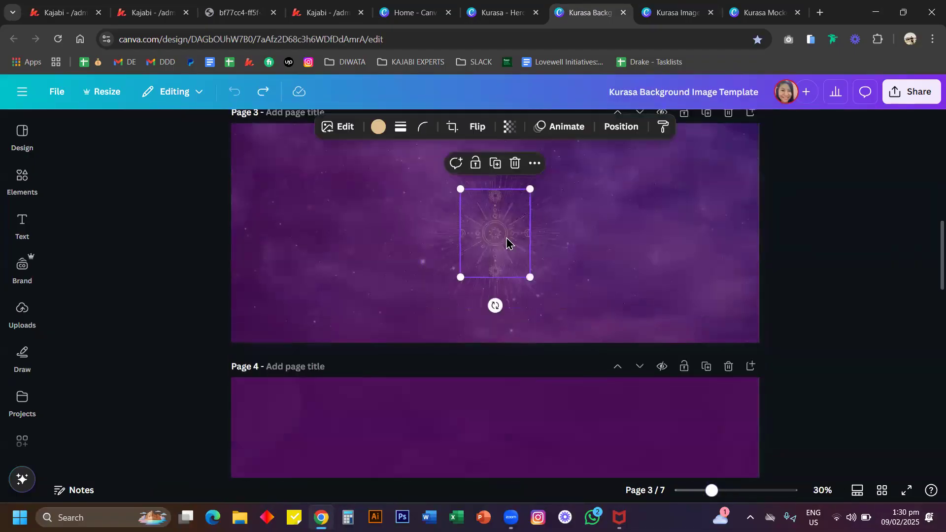
Step: Try adding a circular ring graphic from the elements library to page 3, beside the sunburst ornament
{"action": "left_click", "coordinate": [22, 178]}
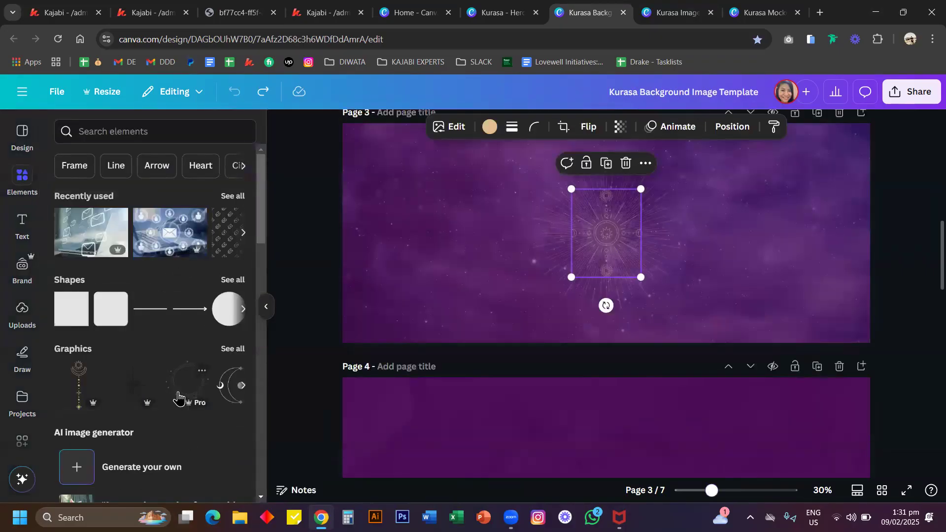
{"action": "left_click", "coordinate": [178, 398]}
{"action": "left_click_drag", "start_coordinate": [599, 252], "coordinate": [446, 255]}
{"action": "left_click", "coordinate": [265, 256]}
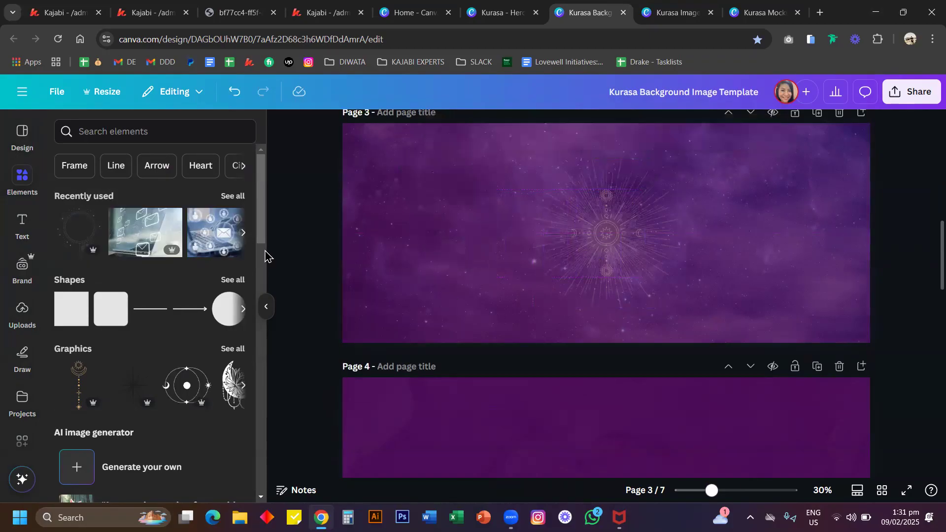
Step: Try placing the gold hanging moon graphic beside the sunburst on page 3 and moving page elements, and discard the changes
{"action": "left_click", "coordinate": [71, 382]}
{"action": "left_click_drag", "start_coordinate": [606, 237], "coordinate": [449, 237]}
{"action": "left_click_drag", "start_coordinate": [762, 212], "coordinate": [843, 206]}
{"action": "left_click_drag", "start_coordinate": [618, 250], "coordinate": [731, 272]}
{"action": "key", "text": "ctrl+z"}
{"action": "key", "text": "ctrl+z"}
{"action": "key", "text": "ctrl+z"}
{"action": "left_click", "coordinate": [754, 236]}
{"action": "left_click", "coordinate": [607, 204]}
{"action": "key", "text": "Delete"}
Step: Try moving and shrinking the purple overlay on page 4, undoing the last change
{"action": "scroll", "coordinate": [431, 241], "scroll_direction": "down", "scroll_amount": 4}
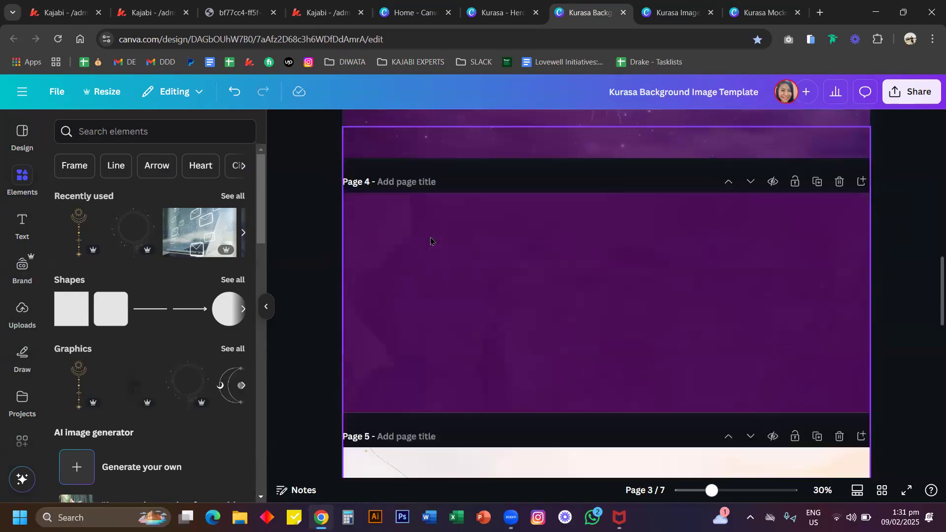
{"action": "left_click_drag", "start_coordinate": [443, 261], "coordinate": [566, 292]}
{"action": "left_click_drag", "start_coordinate": [459, 255], "coordinate": [485, 255]}
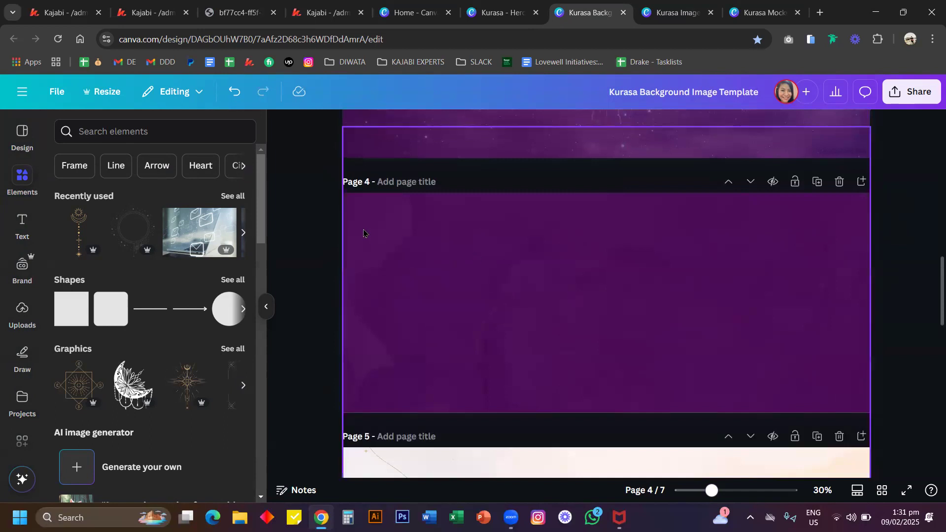
{"action": "left_click", "coordinate": [367, 240]}
{"action": "left_click_drag", "start_coordinate": [344, 131], "coordinate": [452, 197]}
{"action": "mouse_move", "coordinate": [503, 262]}
{"action": "left_mouse_down"}
{"action": "mouse_move", "coordinate": [683, 285]}
{"action": "mouse_move", "coordinate": [591, 217]}
{"action": "mouse_move", "coordinate": [380, 283]}
{"action": "mouse_move", "coordinate": [515, 277]}
{"action": "mouse_move", "coordinate": [502, 272]}
{"action": "left_mouse_up"}
{"action": "left_click_drag", "start_coordinate": [389, 247], "coordinate": [439, 256]}
{"action": "key", "text": "ctrl+z"}
Step: Try shrinking the purple overlay and the galaxy photo on page 2, undoing both changes
{"action": "scroll", "coordinate": [403, 269], "scroll_direction": "down", "scroll_amount": 10}
{"action": "scroll", "coordinate": [403, 268], "scroll_direction": "down", "scroll_amount": 3}
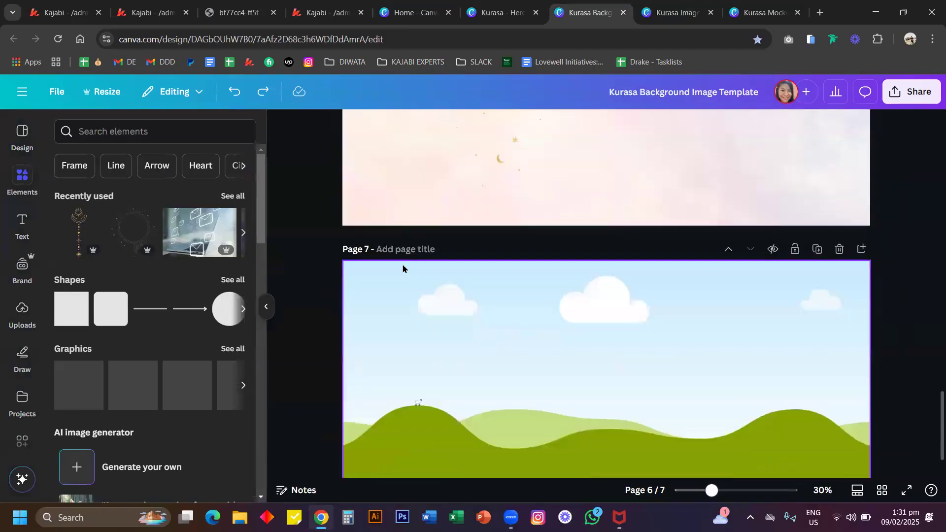
{"action": "scroll", "coordinate": [402, 268], "scroll_direction": "up", "scroll_amount": 20}
{"action": "scroll", "coordinate": [403, 269], "scroll_direction": "up", "scroll_amount": 3}
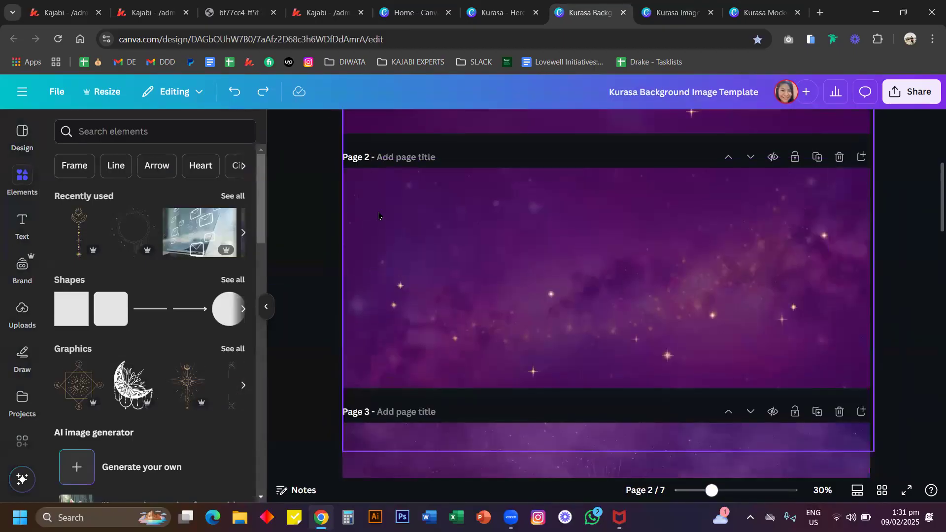
{"action": "left_click", "coordinate": [345, 452]}
{"action": "left_click_drag", "start_coordinate": [345, 451], "coordinate": [632, 294]}
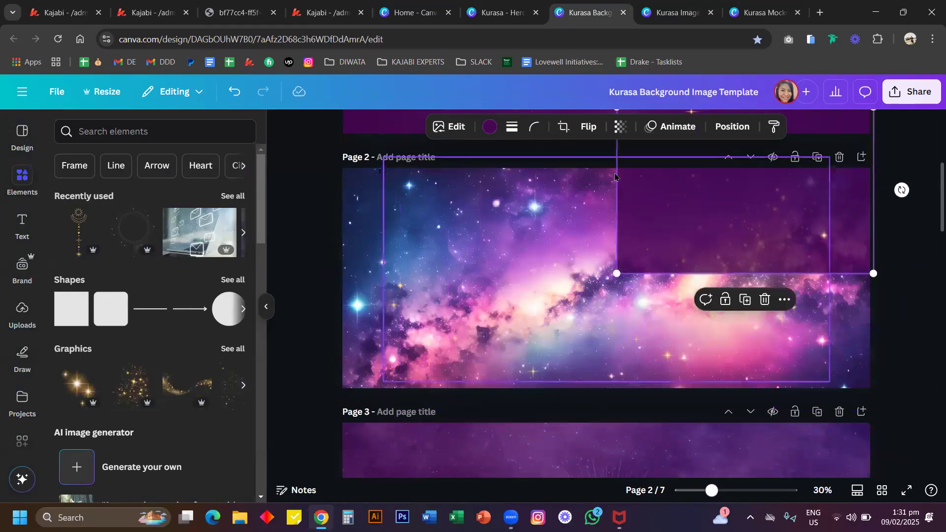
{"action": "left_click", "coordinate": [370, 200]}
{"action": "left_click_drag", "start_coordinate": [342, 138], "coordinate": [440, 190]}
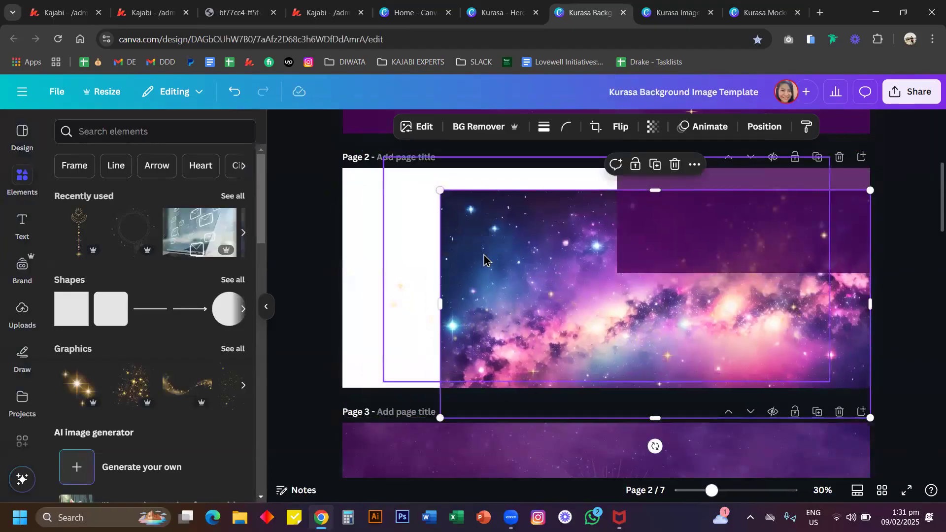
{"action": "key", "text": "ctrl+z"}
{"action": "key", "text": "ctrl+z"}
Step: Try moving a small gold star on page 2 toward the centre, and undo the move
{"action": "left_click", "coordinate": [399, 286]}
{"action": "left_click_drag", "start_coordinate": [399, 285], "coordinate": [453, 237]}
{"action": "key", "text": "ctrl+z"}
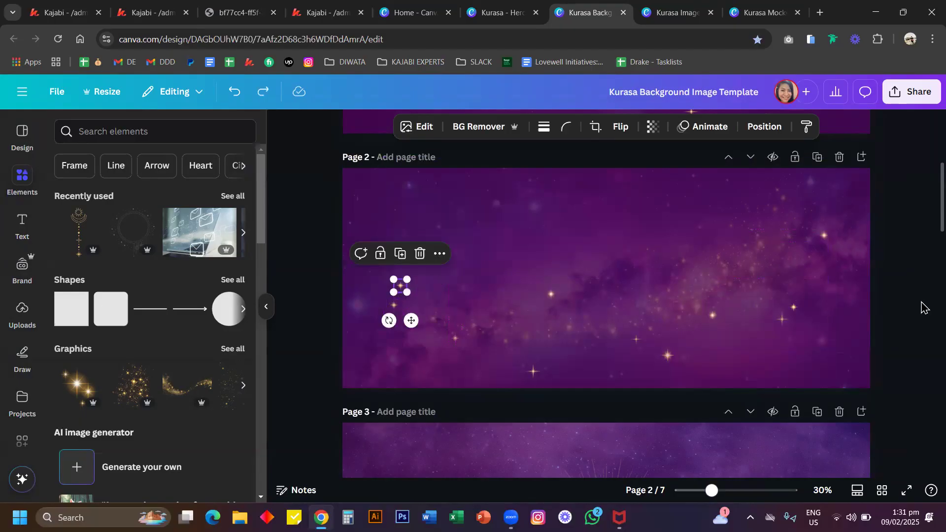
Step: Try moving the small gold star near page 2's right edge slightly upward, and undo the move
{"action": "left_click_drag", "start_coordinate": [794, 309], "coordinate": [783, 276]}
{"action": "key", "text": "ctrl+z"}
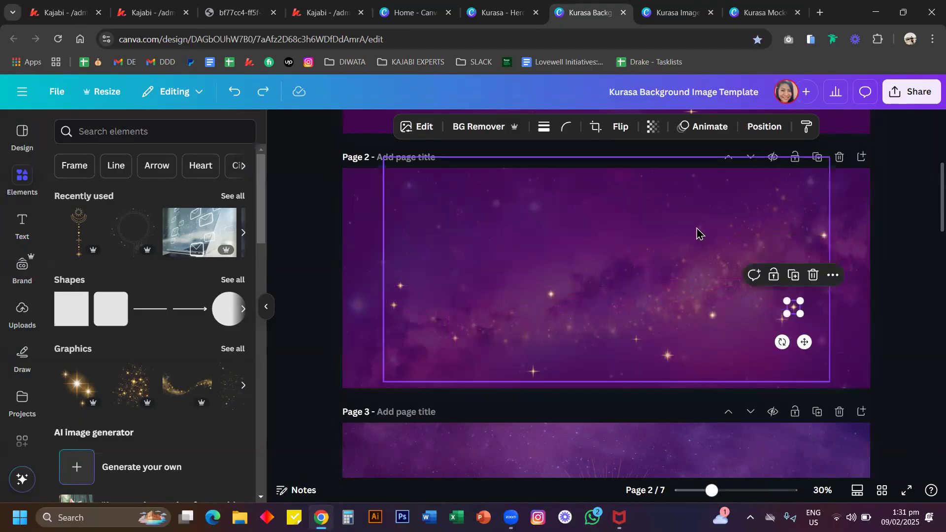
{"action": "left_click", "coordinate": [144, 12]}
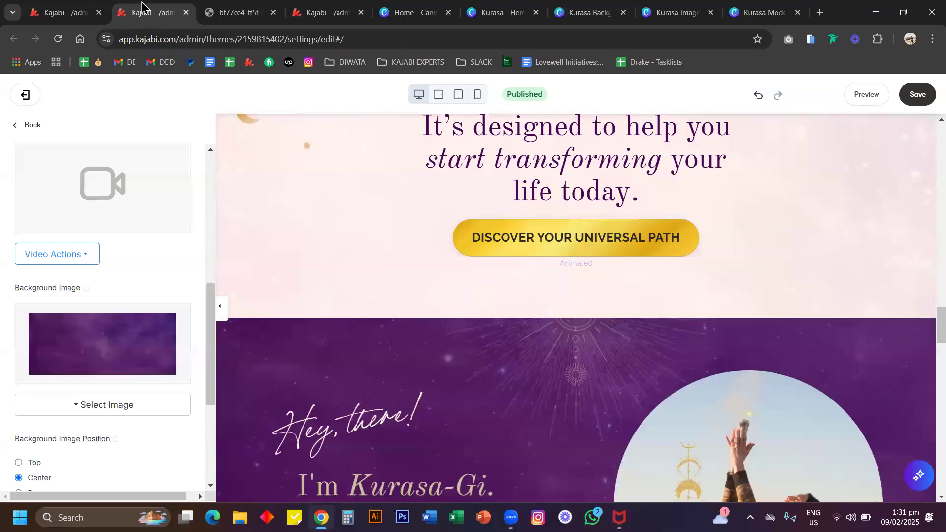
{"action": "left_click", "coordinate": [597, 13]}
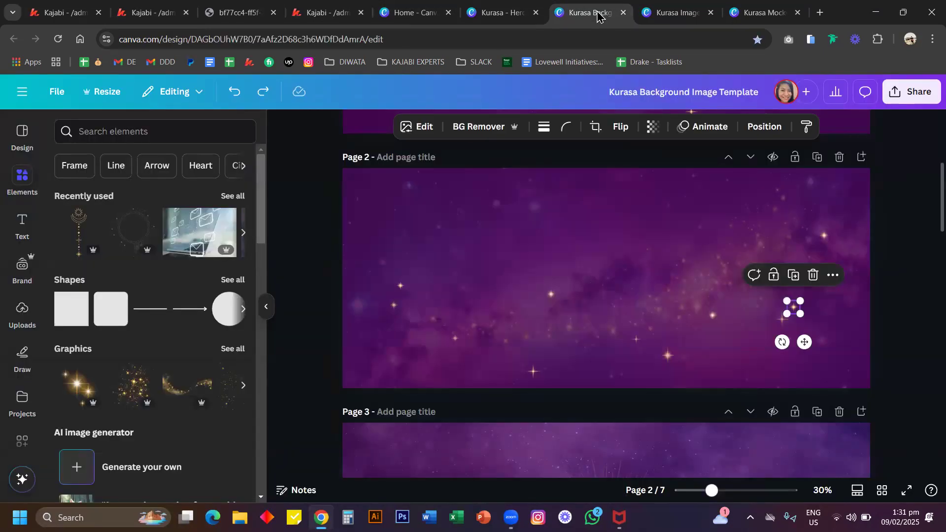
{"action": "left_click", "coordinate": [890, 235]}
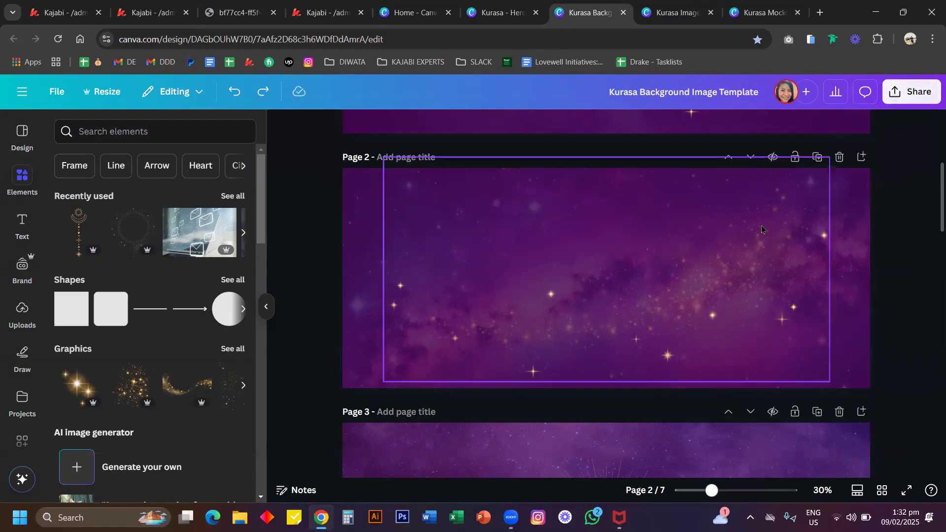
Step: Switch to the Kajabi page editor and set the first testimonial card's border radius to 9, and finally to 40
{"action": "left_click", "coordinate": [148, 12]}
{"action": "scroll", "coordinate": [527, 330], "scroll_direction": "down", "scroll_amount": 3}
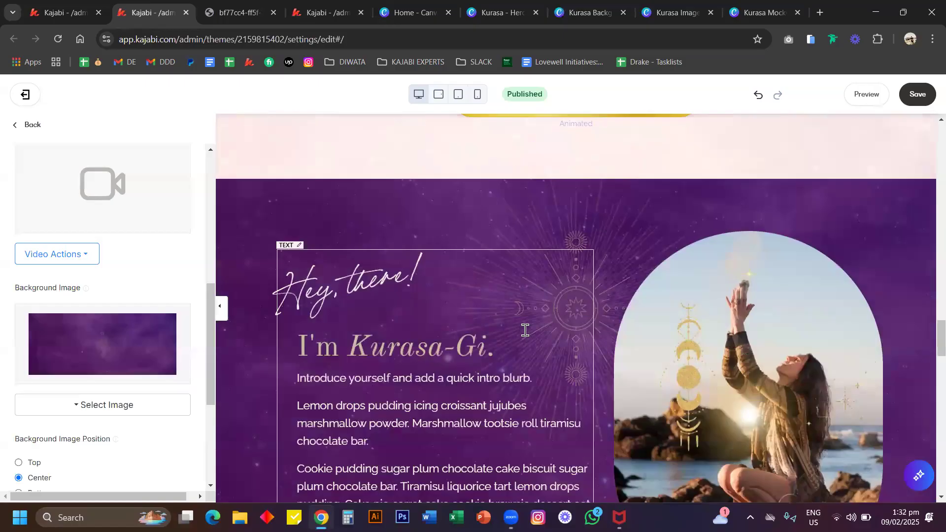
{"action": "scroll", "coordinate": [525, 330], "scroll_direction": "down", "scroll_amount": 10}
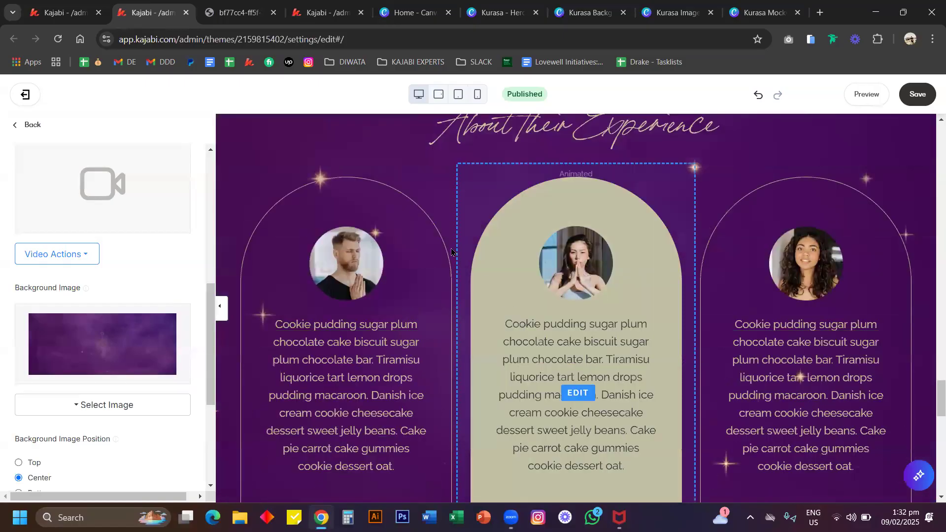
{"action": "scroll", "coordinate": [452, 252], "scroll_direction": "down", "scroll_amount": 2}
{"action": "left_click", "coordinate": [354, 210]}
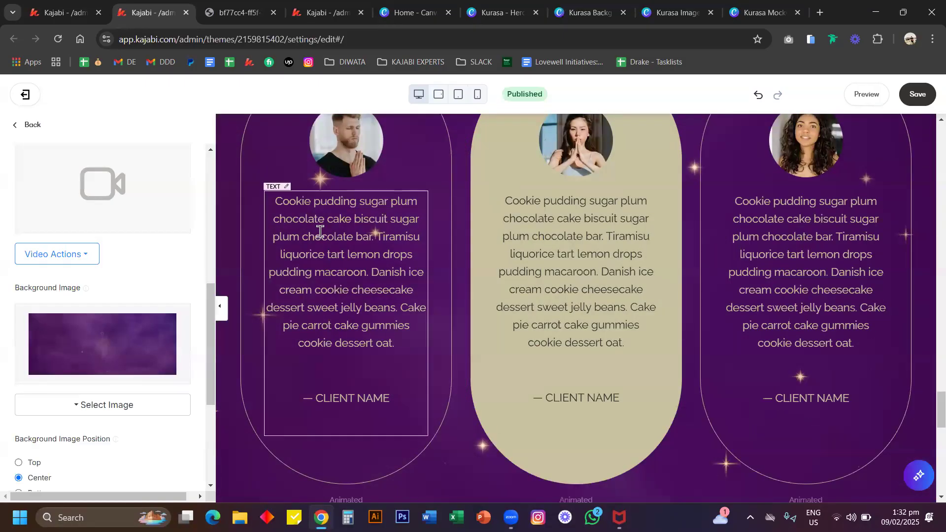
{"action": "scroll", "coordinate": [137, 365], "scroll_direction": "down", "scroll_amount": 6}
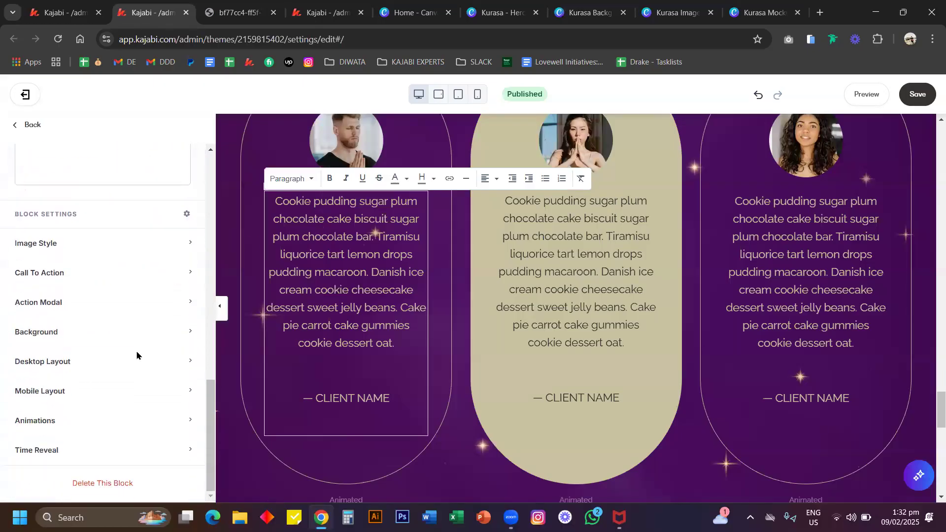
{"action": "left_click", "coordinate": [138, 335]}
{"action": "scroll", "coordinate": [138, 335], "scroll_direction": "down", "scroll_amount": 6}
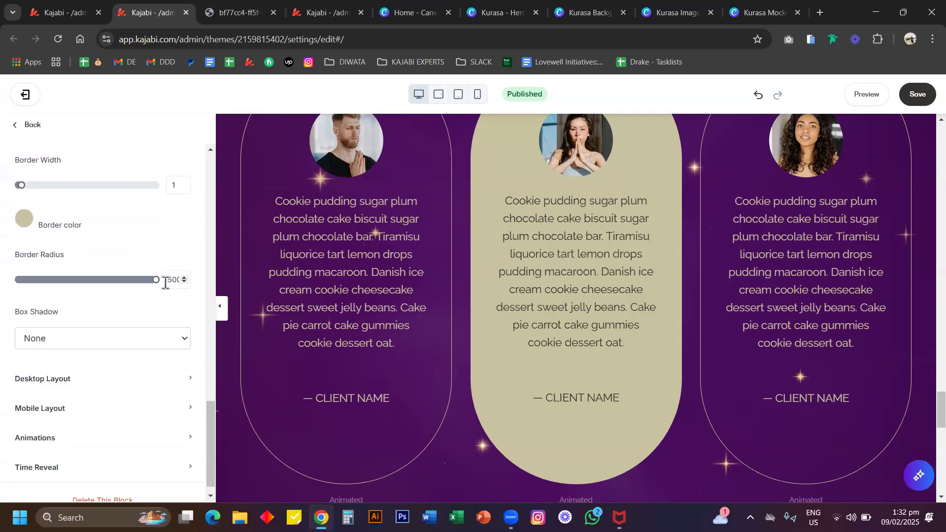
{"action": "left_click_drag", "start_coordinate": [154, 278], "coordinate": [42, 279]}
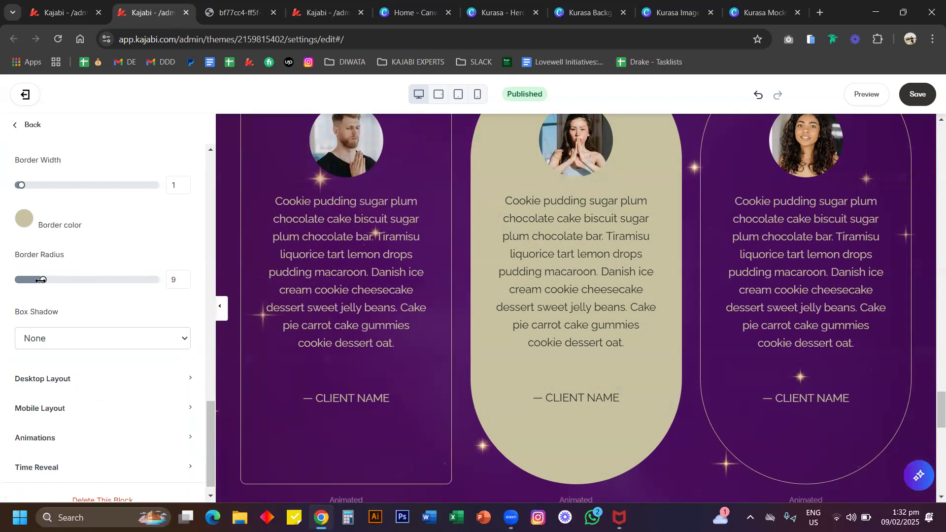
{"action": "left_click_drag", "start_coordinate": [39, 279], "coordinate": [128, 279]}
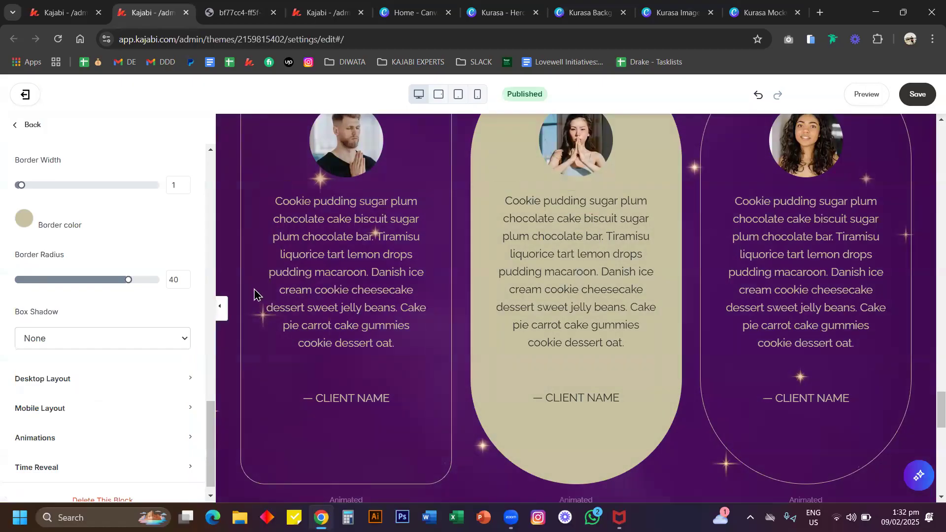
{"action": "left_click", "coordinate": [369, 396]}
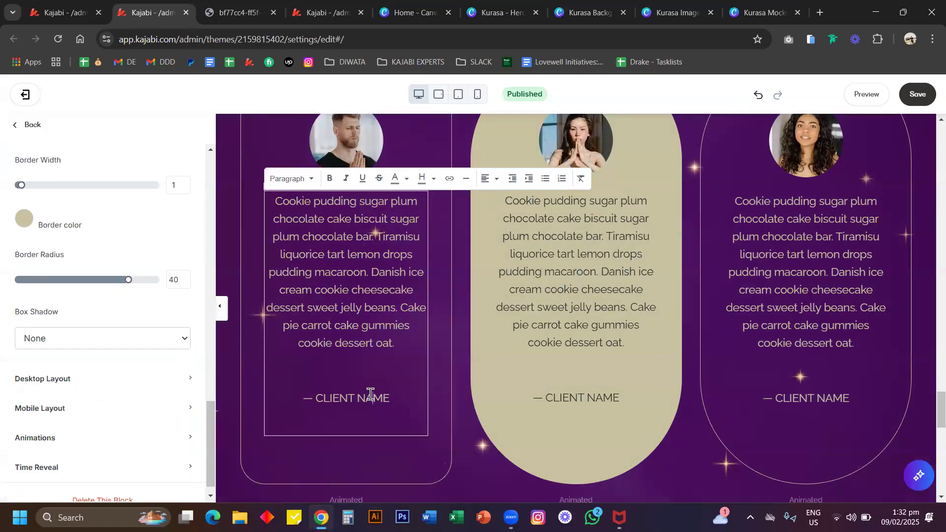
Step: Set the Thank You Page of the "Activate Your Inner Guide" opt-in form to Go to a Landing Page
{"action": "scroll", "coordinate": [371, 399], "scroll_direction": "down", "scroll_amount": 10}
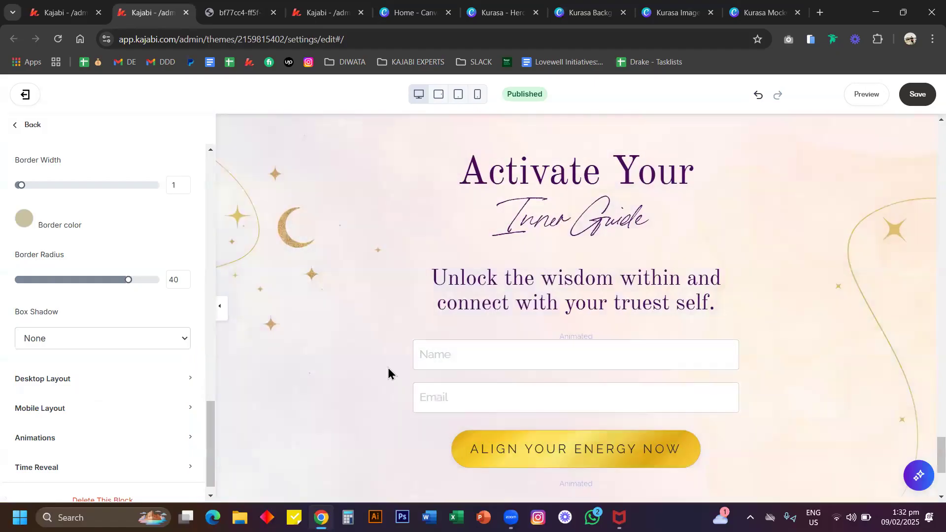
{"action": "left_click", "coordinate": [432, 392]}
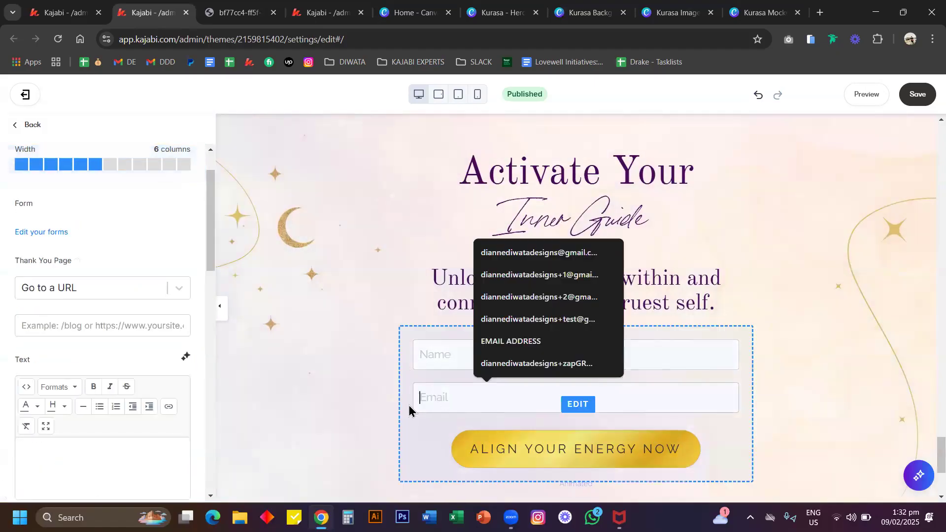
{"action": "left_click", "coordinate": [323, 12]}
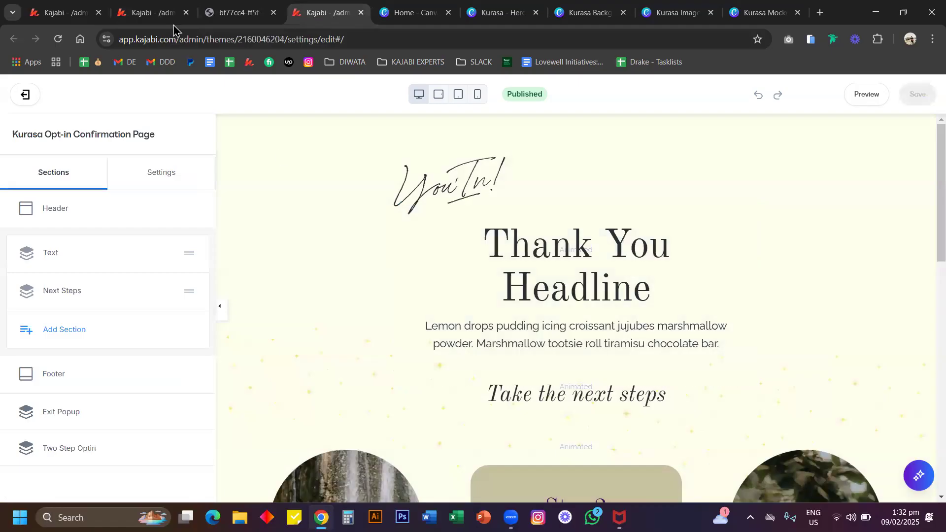
{"action": "left_click", "coordinate": [155, 12]}
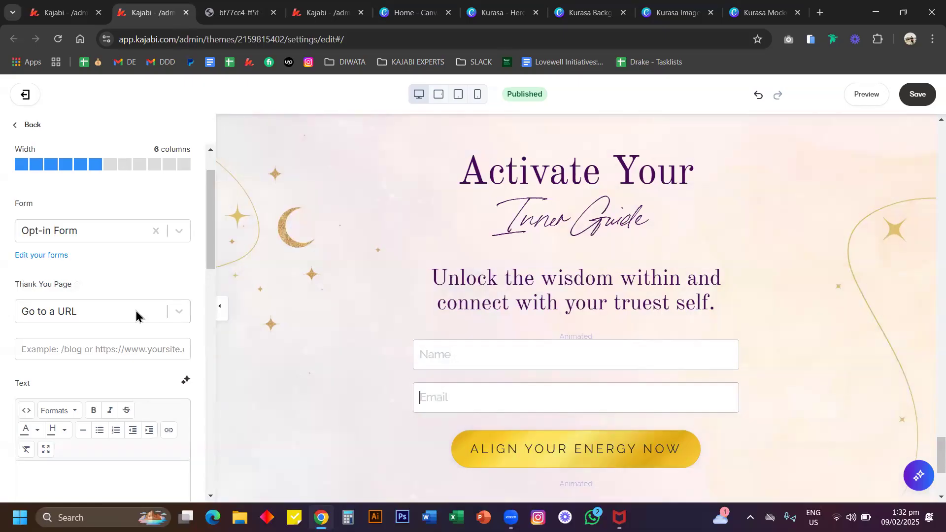
{"action": "left_click", "coordinate": [73, 312]}
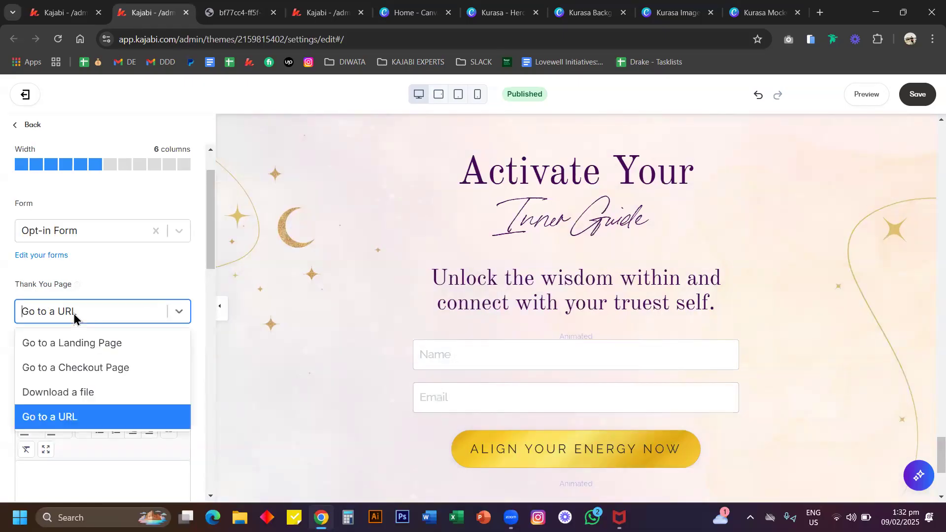
{"action": "left_click", "coordinate": [87, 345]}
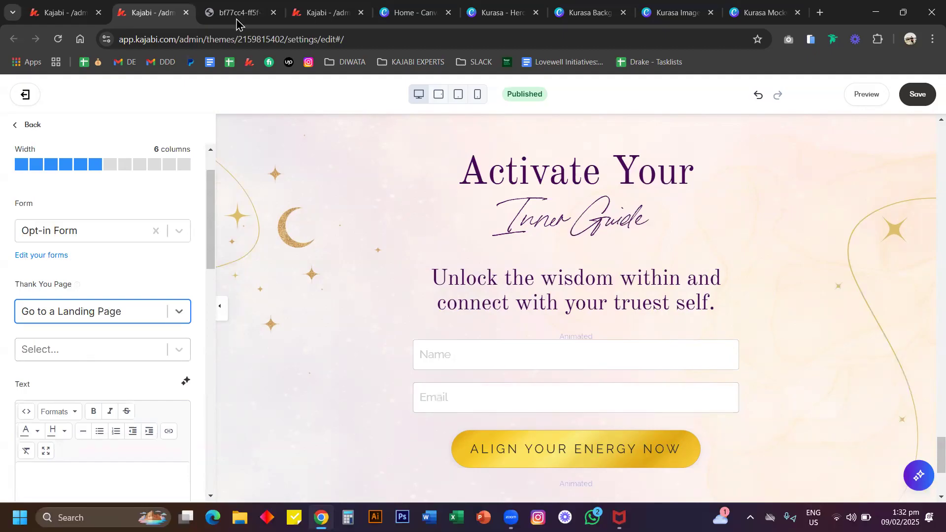
Step: View the Kurasa Opt-in Confirmation Page and check the landing page choices for the opt-in form
{"action": "left_click", "coordinate": [339, 10]}
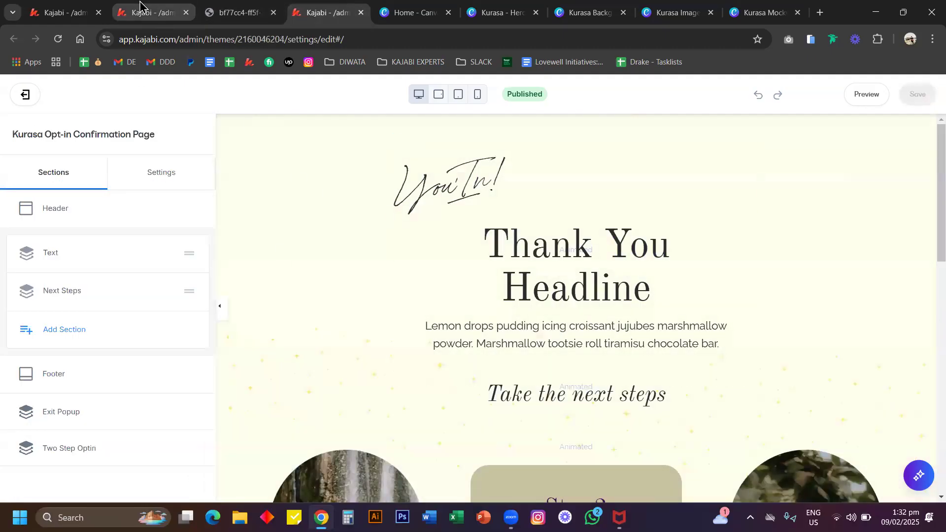
{"action": "left_click", "coordinate": [140, 6]}
{"action": "left_click", "coordinate": [86, 360]}
{"action": "left_click", "coordinate": [86, 360]}
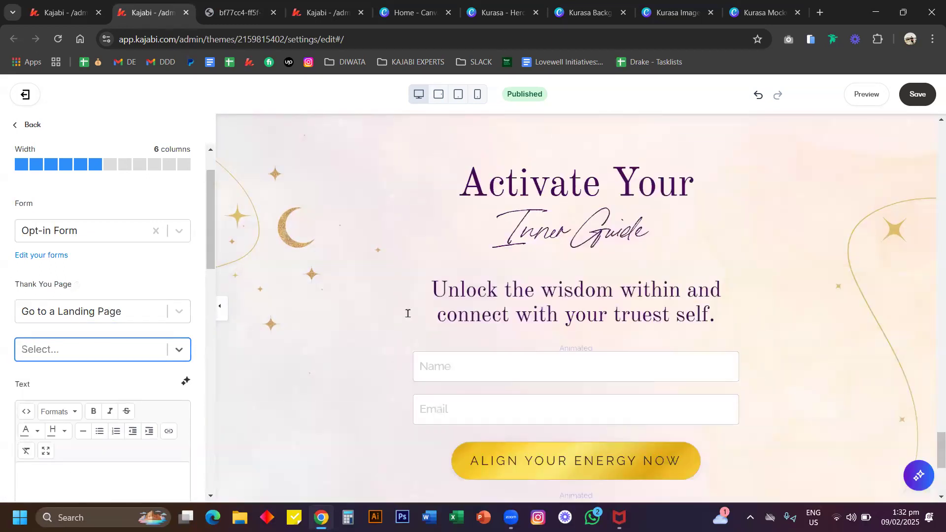
Step: Look at the opt-in page's footer logo and examine the logo and favicon under Branding in Kajabi's Site Details
{"action": "scroll", "coordinate": [445, 351], "scroll_direction": "down", "scroll_amount": 3}
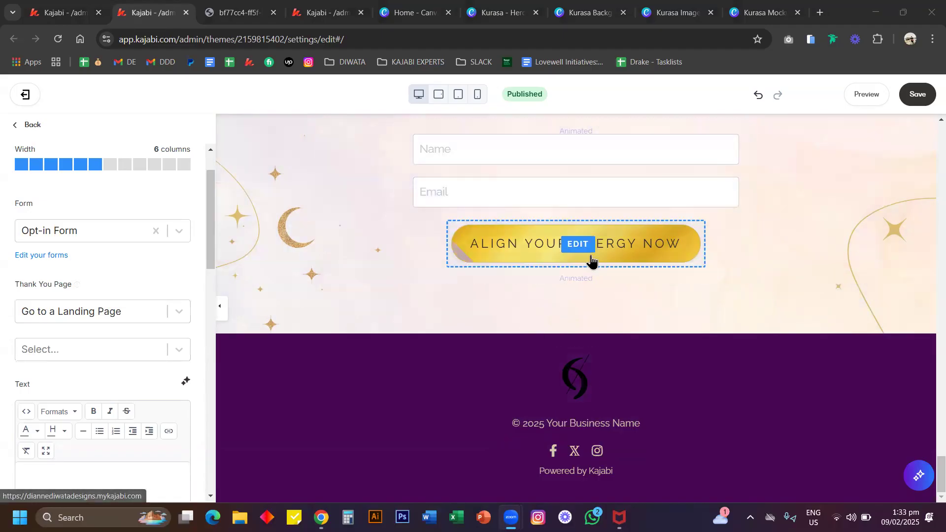
{"action": "left_click", "coordinate": [84, 14]}
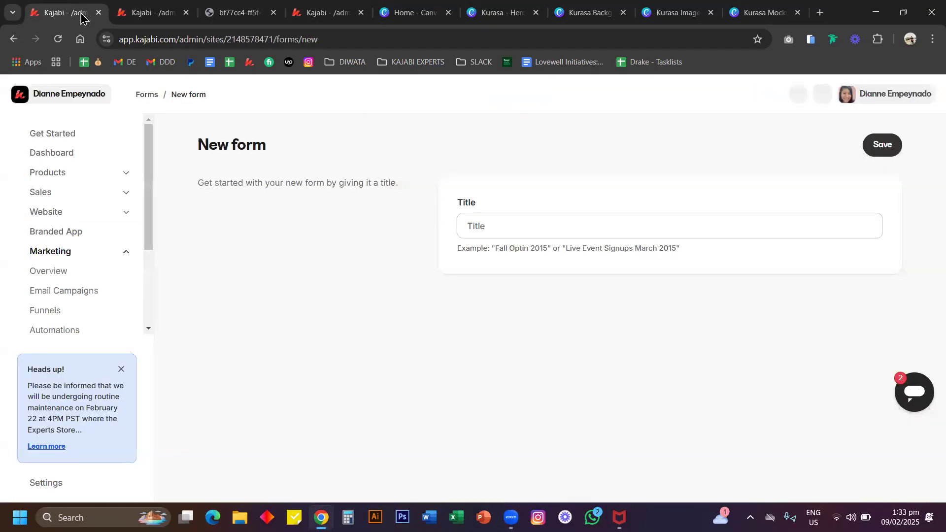
{"action": "left_click", "coordinate": [43, 485]}
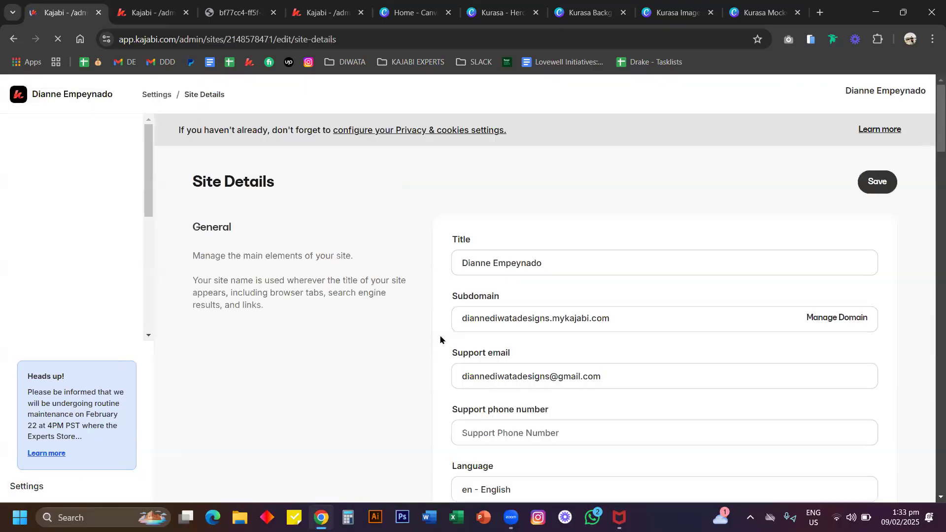
{"action": "scroll", "coordinate": [491, 345], "scroll_direction": "down", "scroll_amount": 15}
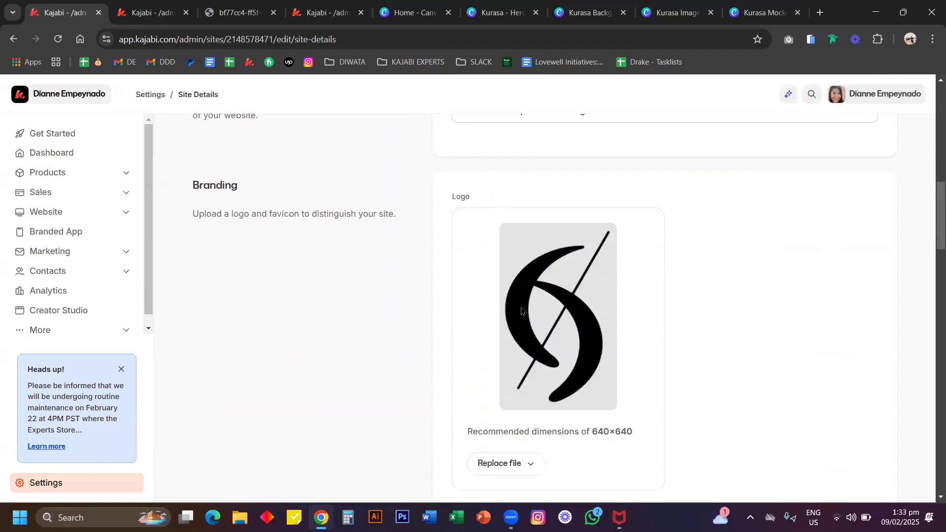
{"action": "scroll", "coordinate": [555, 314], "scroll_direction": "down", "scroll_amount": 3}
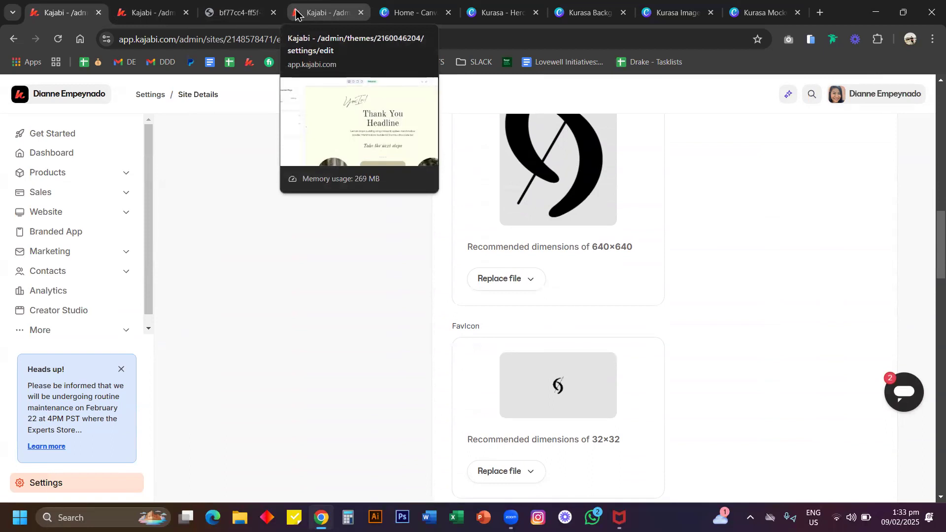
Step: Return to the Kurasa Opt-in Page editor, open its Custom Code settings and enlarge the CSS Code field to show the last rules
{"action": "left_click", "coordinate": [153, 11]}
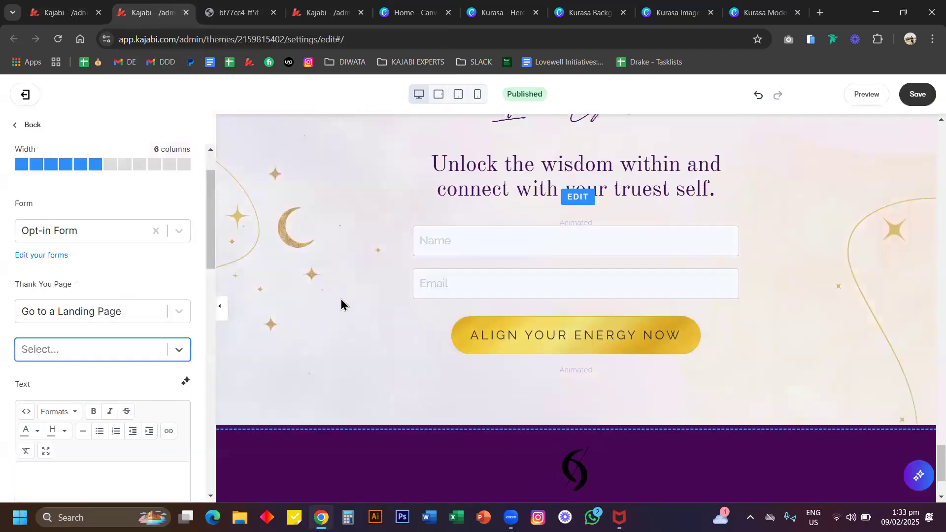
{"action": "scroll", "coordinate": [341, 302], "scroll_direction": "up", "scroll_amount": 5}
{"action": "scroll", "coordinate": [341, 302], "scroll_direction": "up", "scroll_amount": 10}
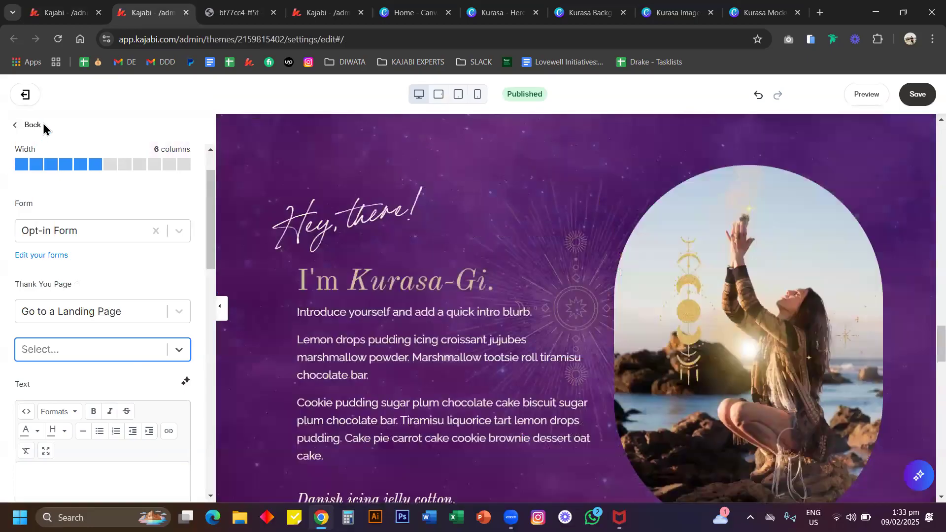
{"action": "left_click", "coordinate": [35, 125]}
{"action": "left_click", "coordinate": [36, 126]}
{"action": "left_click", "coordinate": [159, 175]}
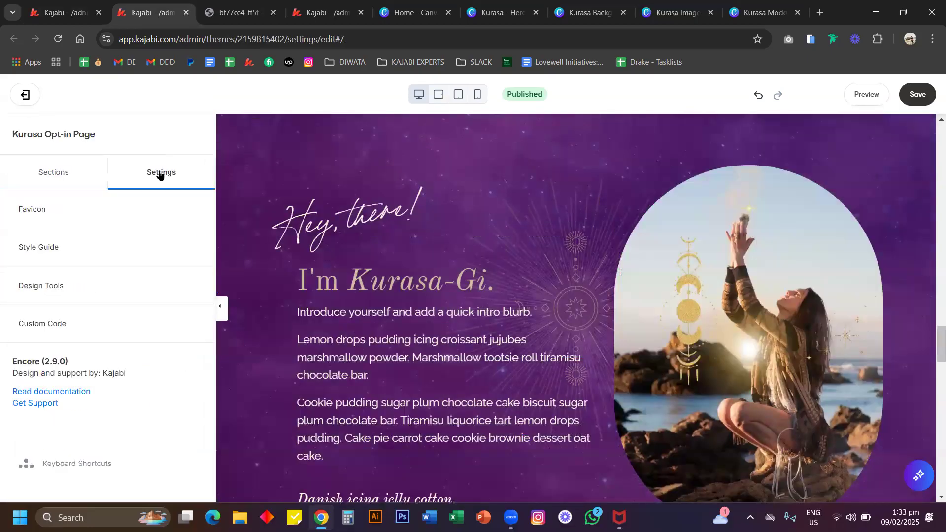
{"action": "left_click", "coordinate": [96, 320]}
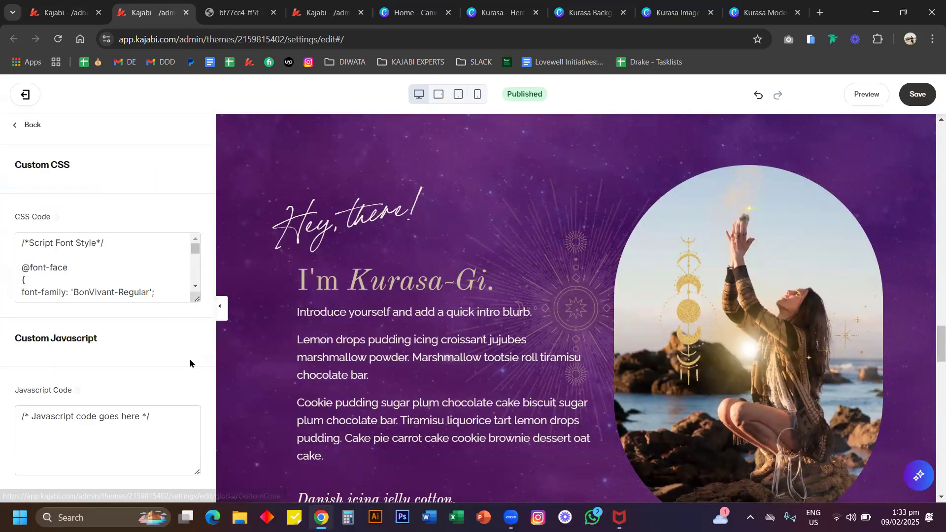
{"action": "left_click", "coordinate": [190, 262]}
{"action": "left_click_drag", "start_coordinate": [189, 319], "coordinate": [188, 440]}
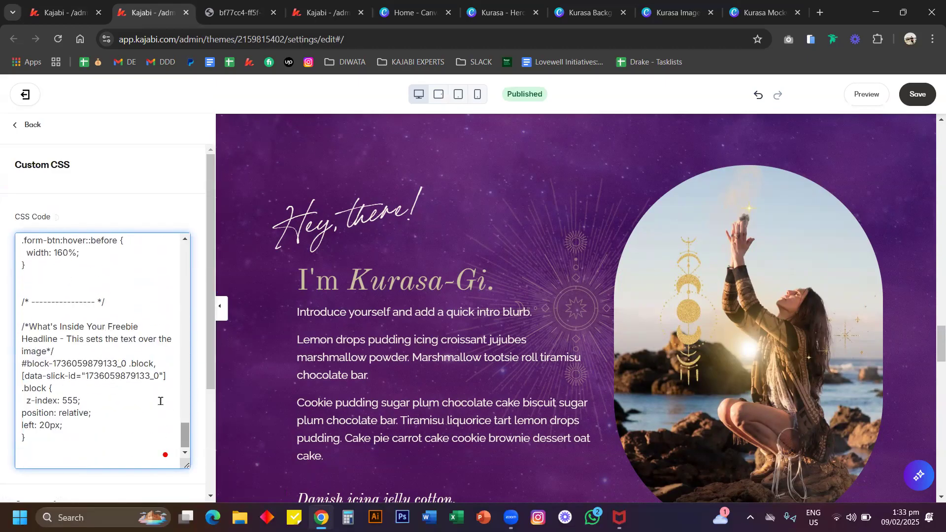
Step: Examine the "What's Inside Your Freebie Headline" CSS rule and its z-index: 555 line against the headline overlapping the image
{"action": "mouse_move", "coordinate": [29, 326]}
{"action": "left_mouse_down"}
{"action": "mouse_move", "coordinate": [70, 387]}
{"action": "mouse_move", "coordinate": [71, 433]}
{"action": "mouse_move", "coordinate": [59, 339]}
{"action": "mouse_move", "coordinate": [22, 326]}
{"action": "left_mouse_up"}
{"action": "left_click", "coordinate": [46, 445]}
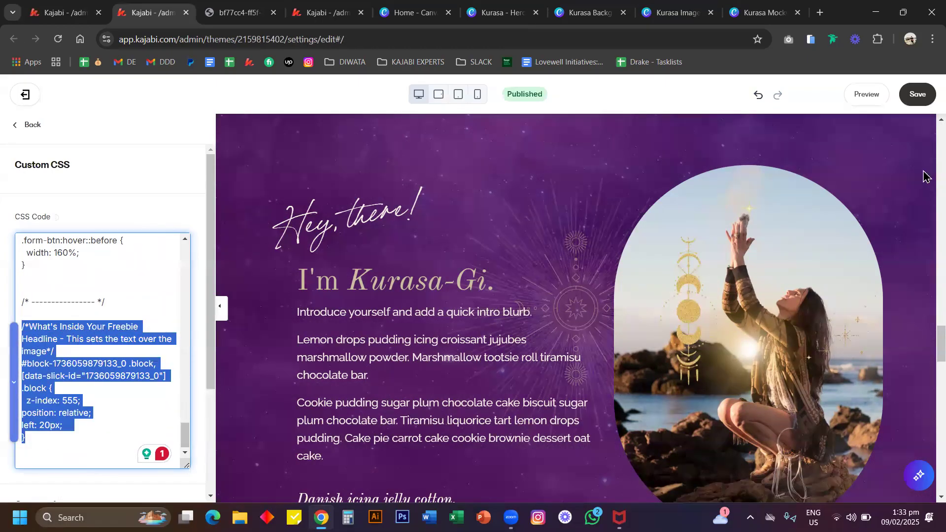
{"action": "left_click", "coordinate": [924, 343]}
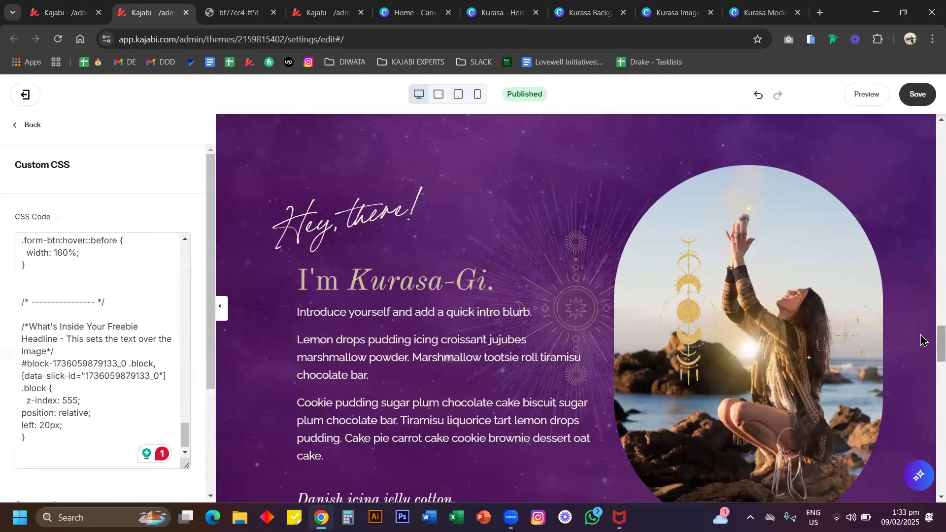
{"action": "scroll", "coordinate": [925, 333], "scroll_direction": "up", "scroll_amount": 10}
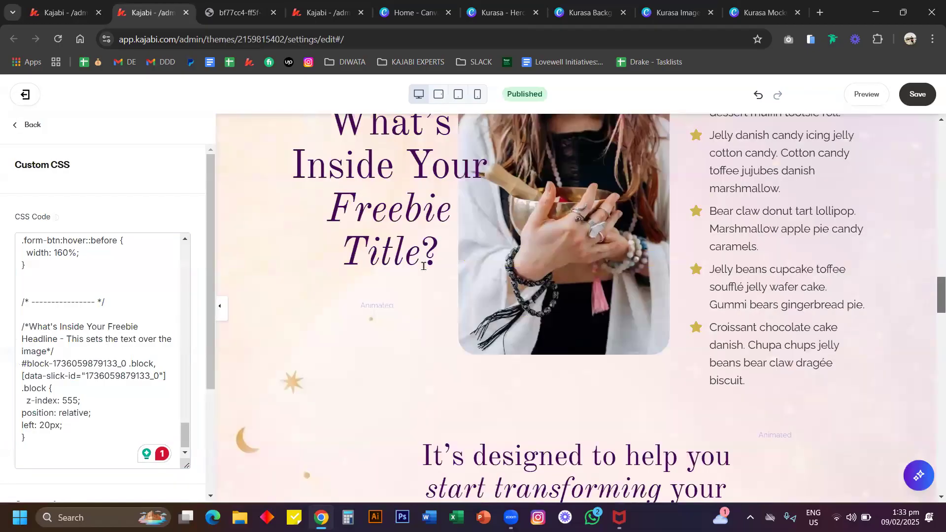
{"action": "scroll", "coordinate": [375, 266], "scroll_direction": "up", "scroll_amount": 2}
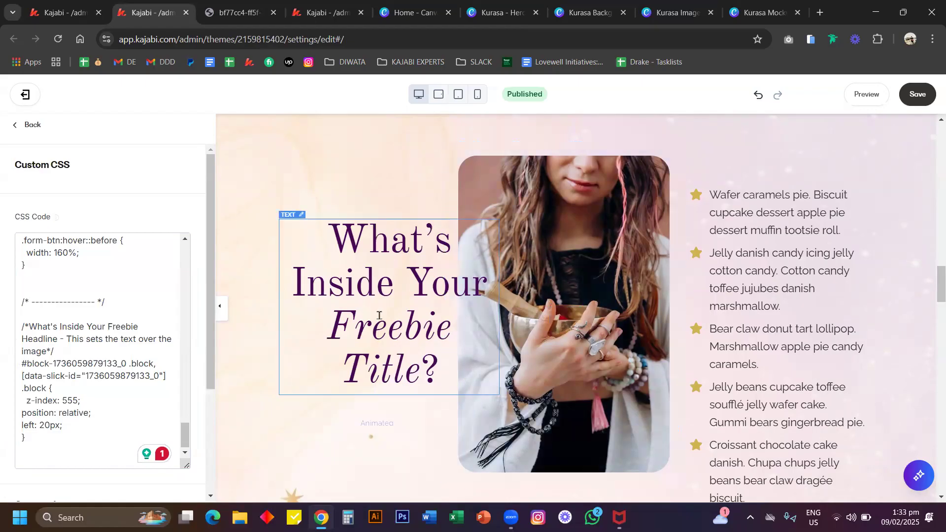
{"action": "left_click_drag", "start_coordinate": [85, 400], "coordinate": [26, 400]}
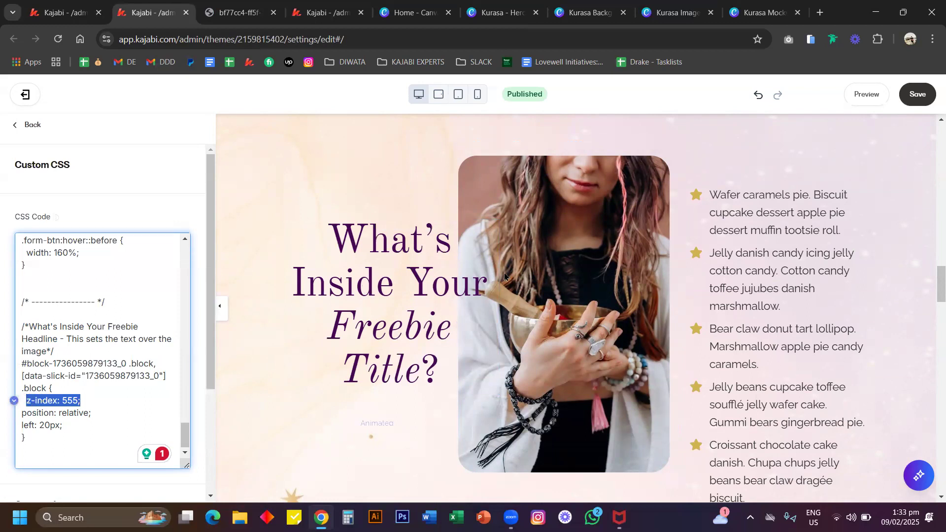
Step: Undo the last page edits so the What's Inside list uses its plus icons again
{"action": "mouse_move", "coordinate": [186, 433]}
{"action": "left_mouse_down"}
{"action": "mouse_move", "coordinate": [192, 254]}
{"action": "mouse_move", "coordinate": [186, 438]}
{"action": "left_mouse_up"}
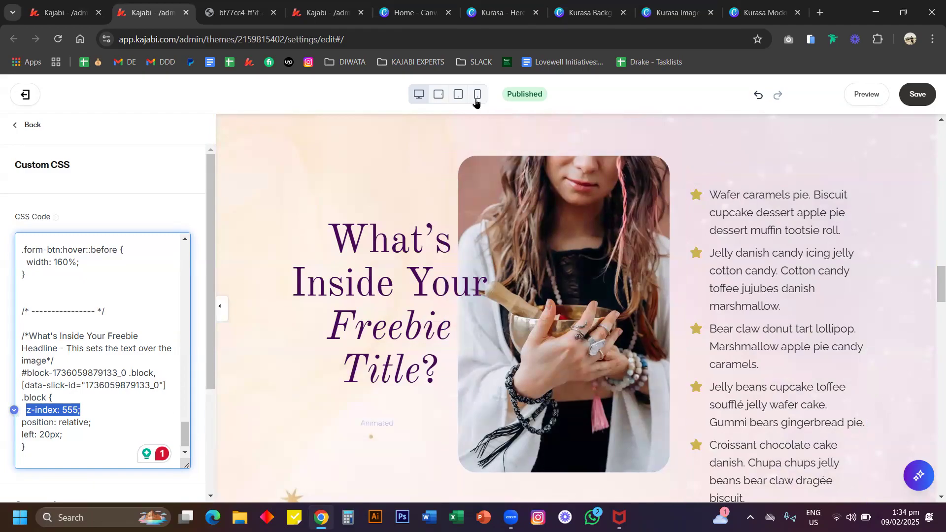
{"action": "left_click", "coordinate": [758, 95]}
{"action": "left_click", "coordinate": [759, 97]}
{"action": "left_click", "coordinate": [759, 97]}
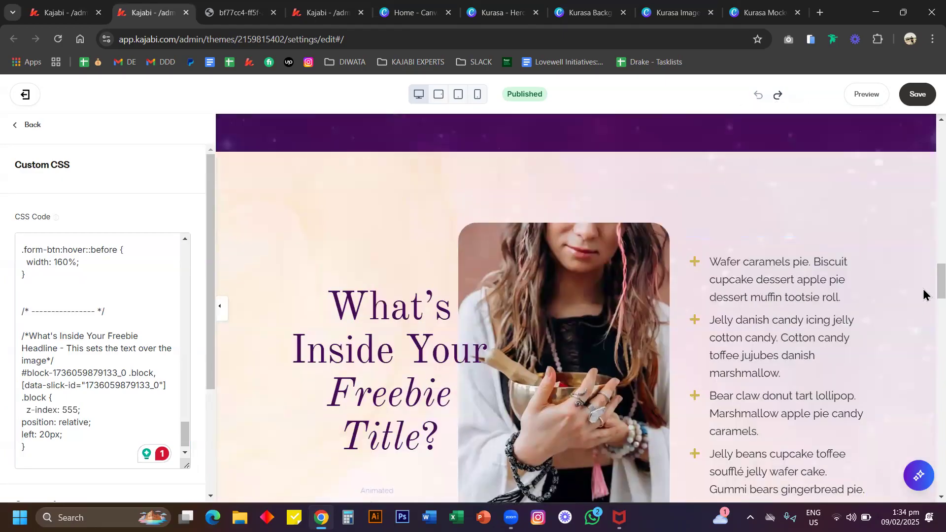
Step: Look through the opt-in page on desktop, check its hero section and show the hero in the mobile preview
{"action": "scroll", "coordinate": [924, 296], "scroll_direction": "down", "scroll_amount": 10}
{"action": "scroll", "coordinate": [924, 443], "scroll_direction": "up", "scroll_amount": 3}
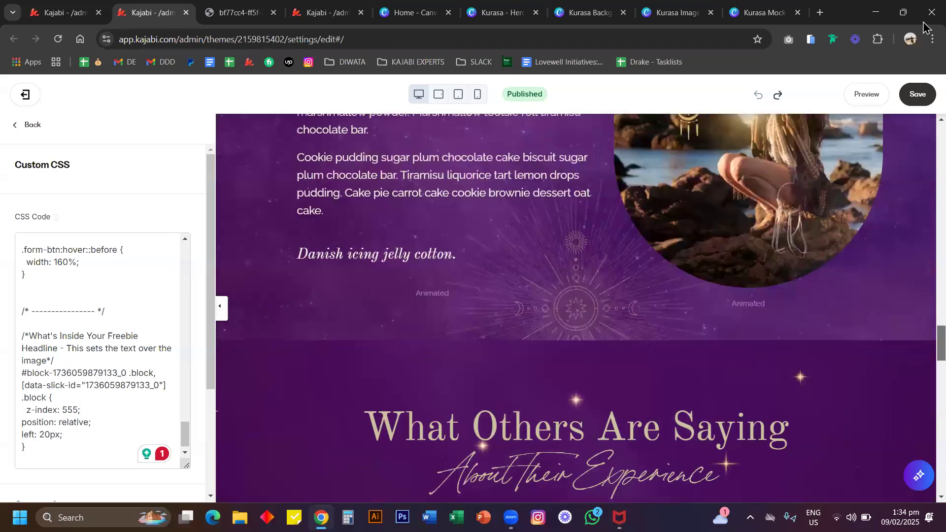
{"action": "left_click_drag", "start_coordinate": [941, 342], "coordinate": [924, 23]}
{"action": "scroll", "coordinate": [581, 273], "scroll_direction": "down", "scroll_amount": 4}
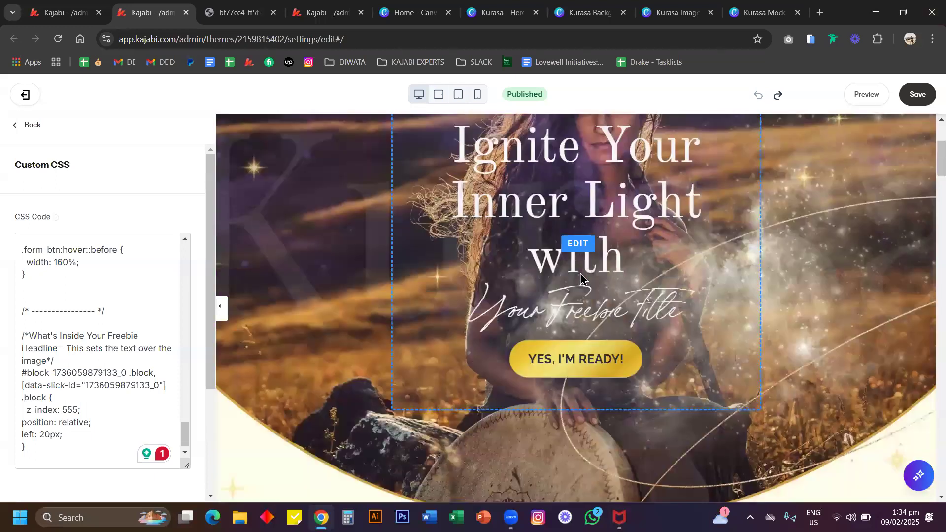
{"action": "scroll", "coordinate": [580, 277], "scroll_direction": "down", "scroll_amount": 2}
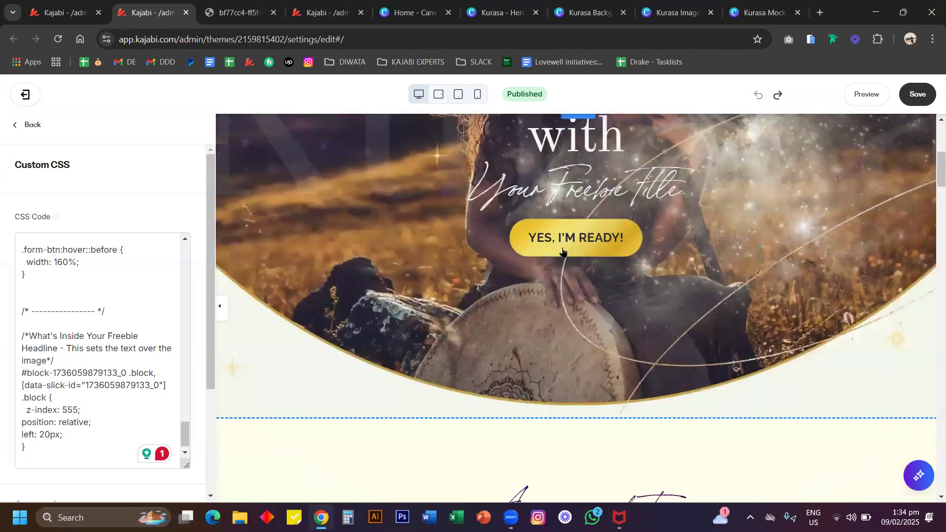
{"action": "left_click", "coordinate": [476, 96]}
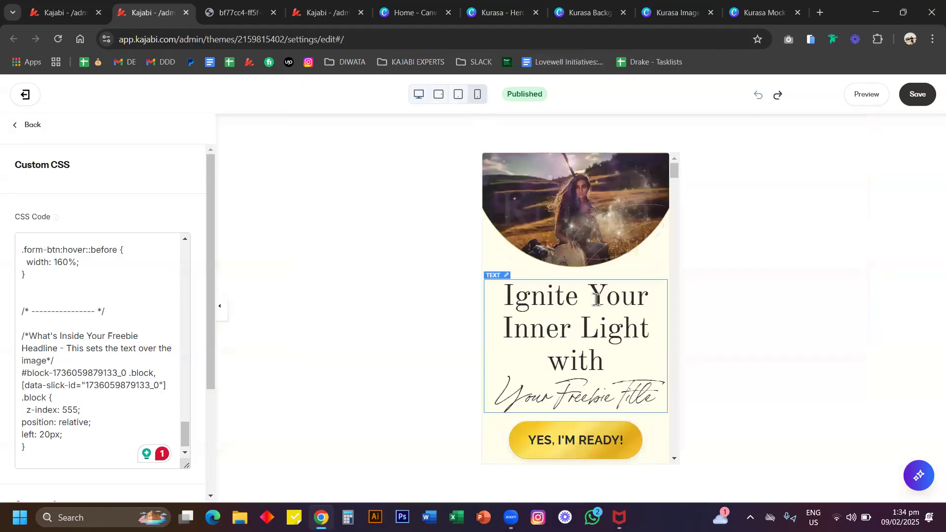
Step: Open the Hero Form (D) section and add "Let" before "Ignite" in its desktop headline
{"action": "left_click", "coordinate": [30, 126]}
{"action": "left_click", "coordinate": [53, 173]}
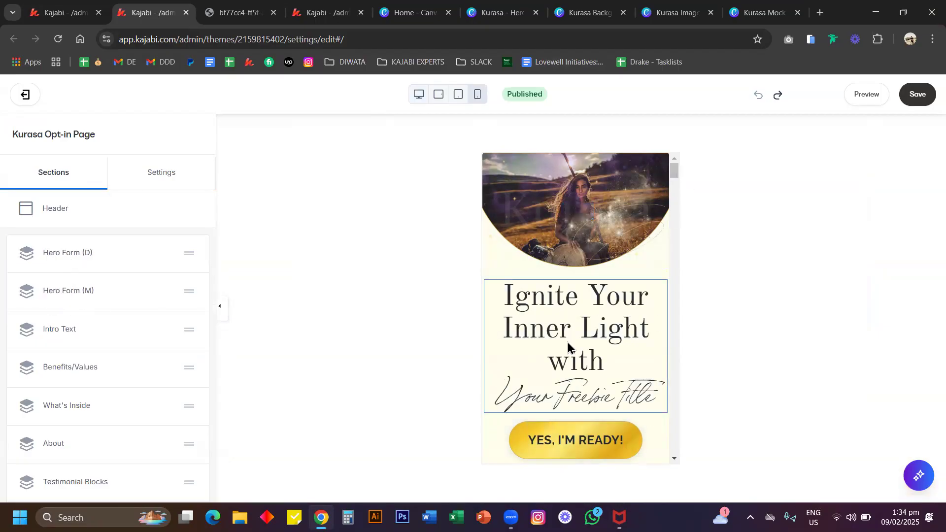
{"action": "left_click", "coordinate": [64, 259]}
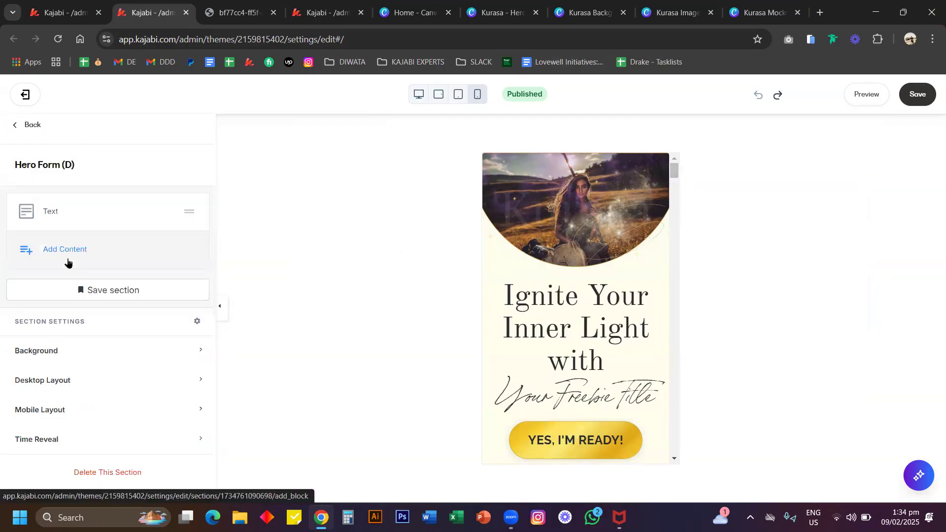
{"action": "left_click", "coordinate": [418, 93]}
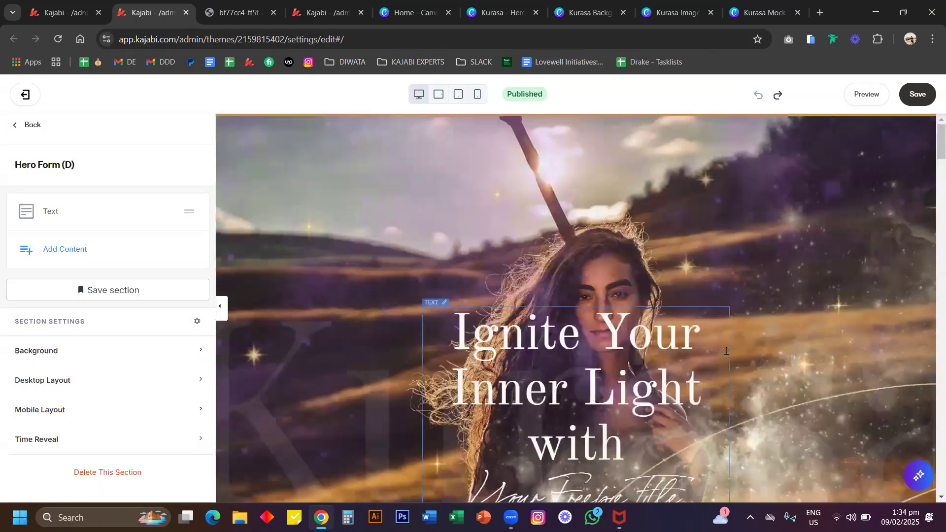
{"action": "left_click", "coordinate": [437, 330]}
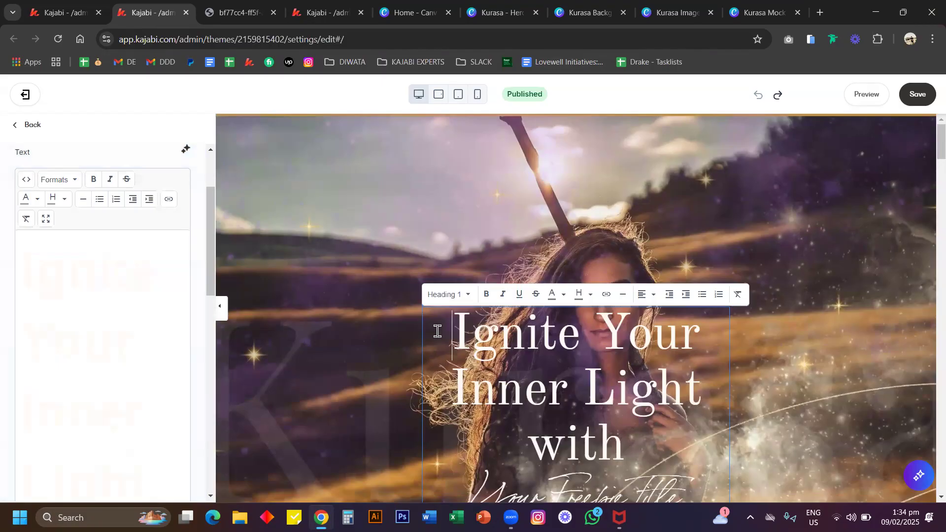
{"action": "type", "text": "Let"}
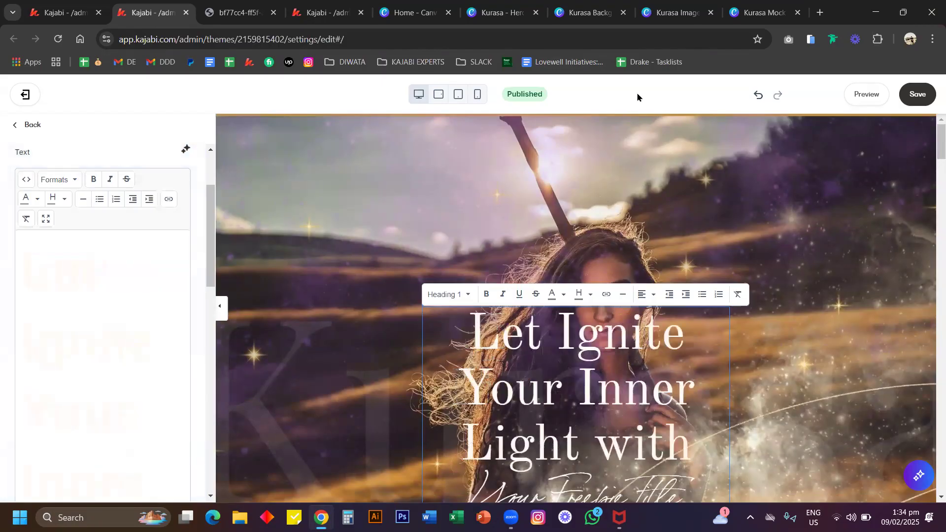
Step: Compare the headline in the mobile preview and check the Hide Section option in Hero Form (D)'s Mobile Layout
{"action": "left_click", "coordinate": [477, 96]}
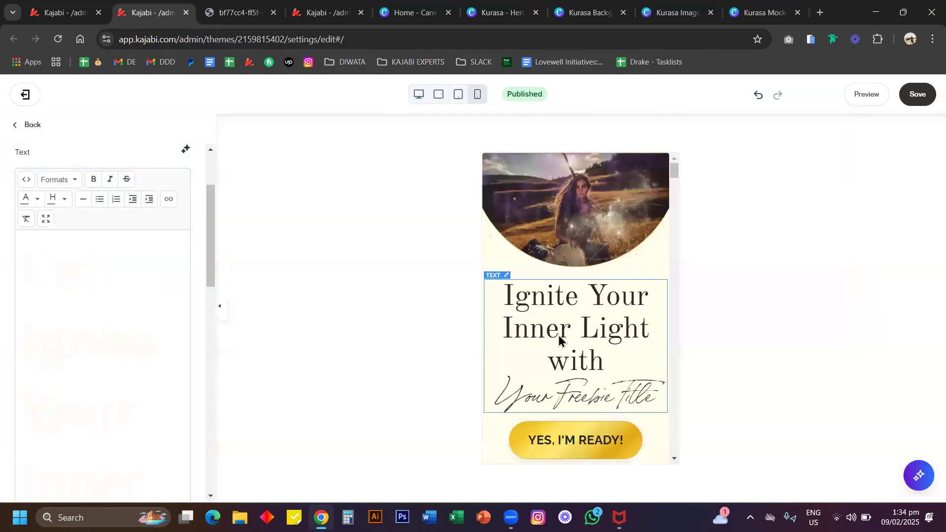
{"action": "left_click", "coordinate": [25, 132]}
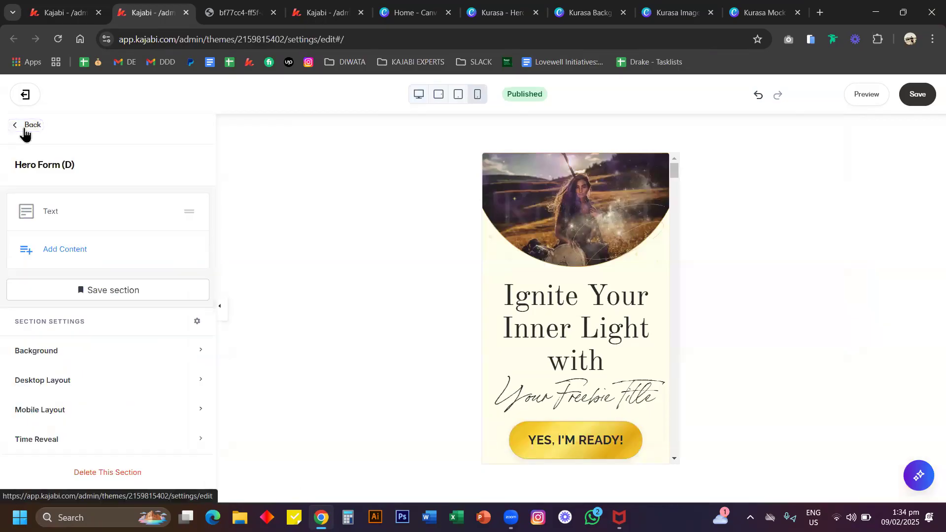
{"action": "left_click", "coordinate": [418, 94]}
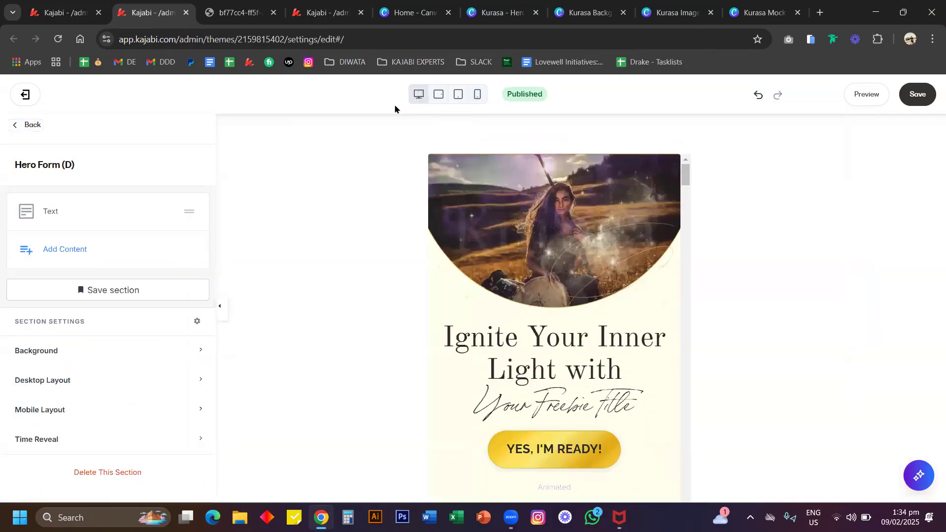
{"action": "left_click", "coordinate": [38, 411]}
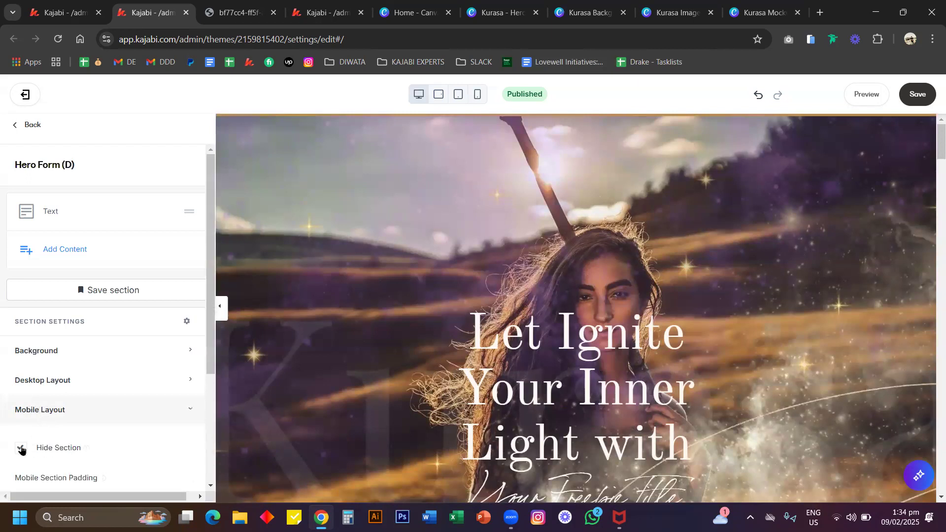
Step: Open the Hero Form (M) section from the mobile preview and check Hide Section in its Mobile Layout and Desktop Layout settings
{"action": "left_click", "coordinate": [477, 97]}
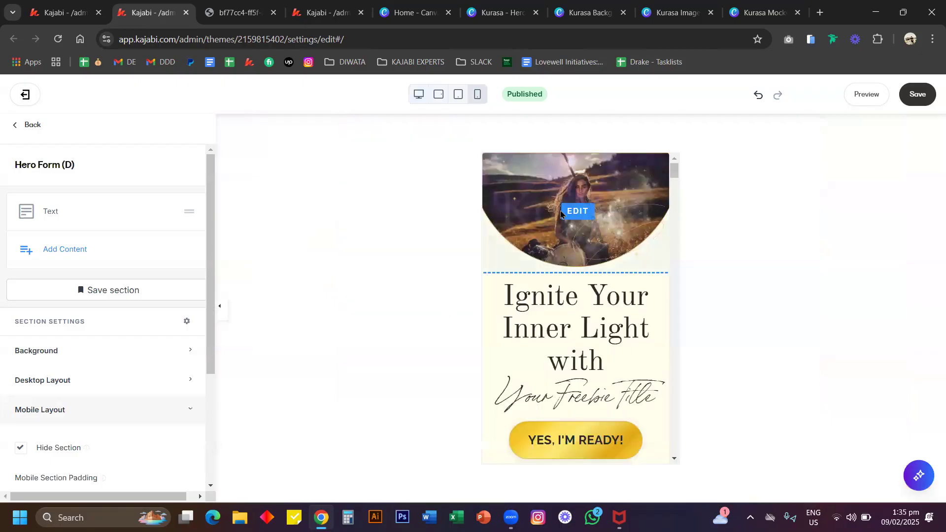
{"action": "left_click", "coordinate": [566, 214]}
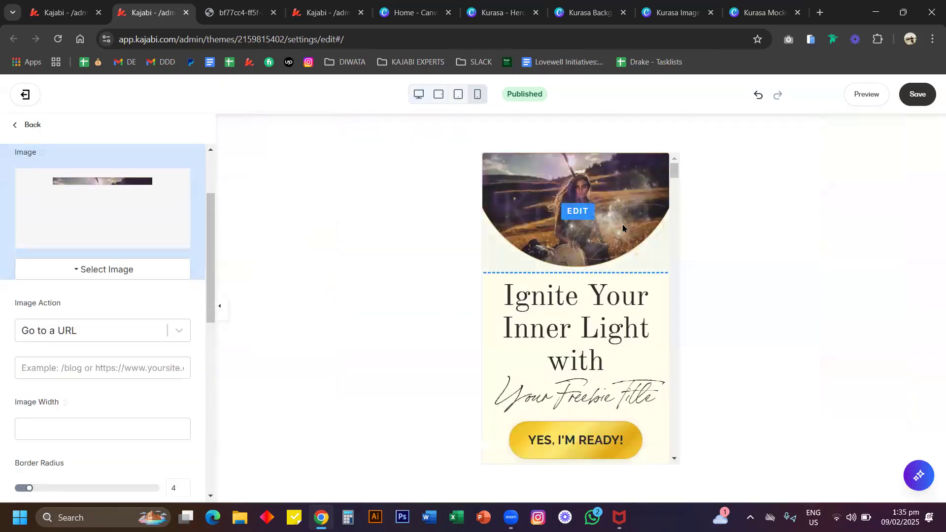
{"action": "left_click", "coordinate": [30, 125]}
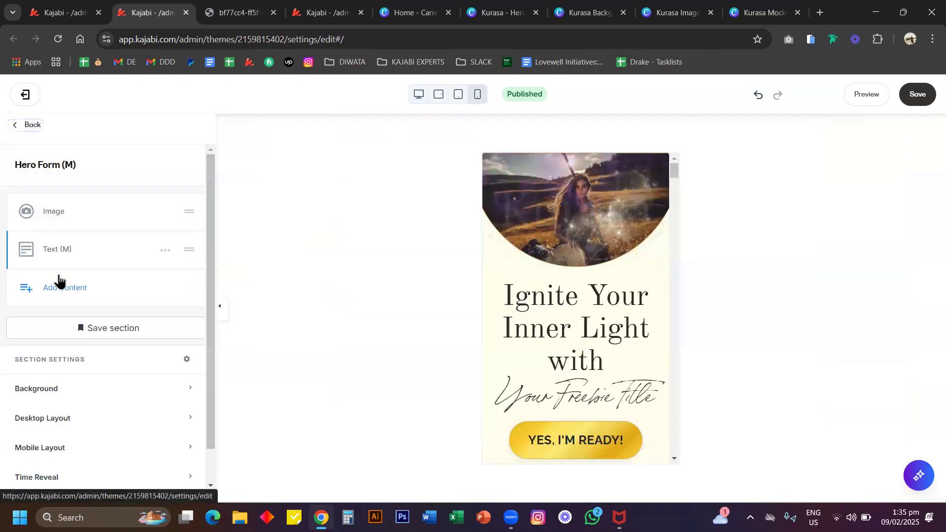
{"action": "left_click", "coordinate": [45, 448]}
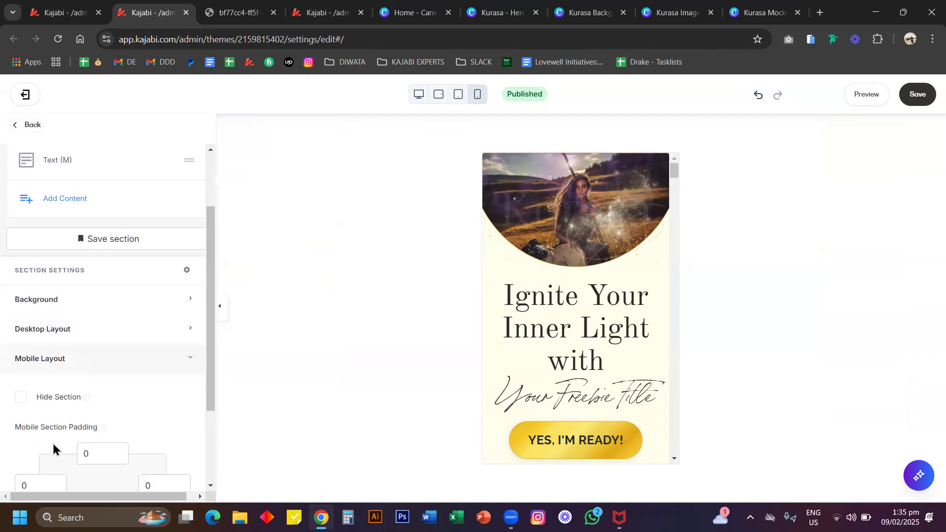
{"action": "left_click", "coordinate": [58, 294]}
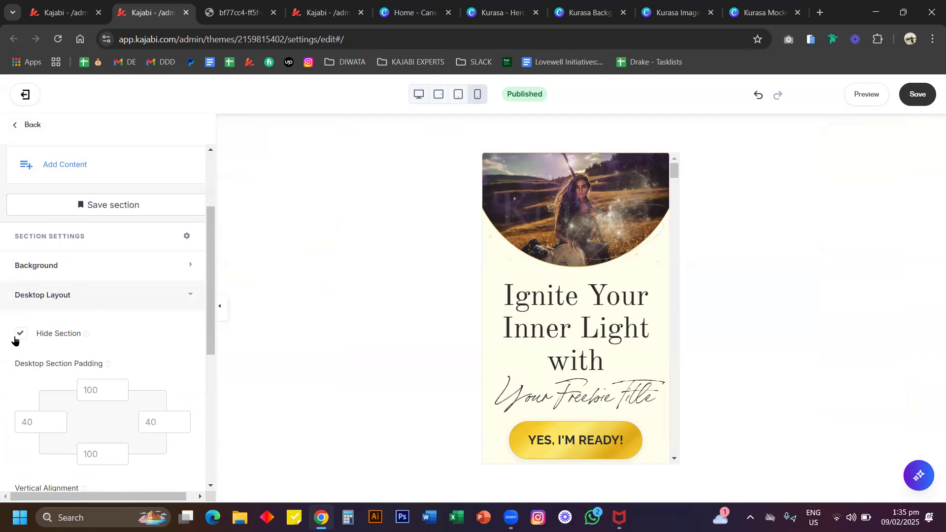
{"action": "scroll", "coordinate": [110, 297], "scroll_direction": "up", "scroll_amount": 3}
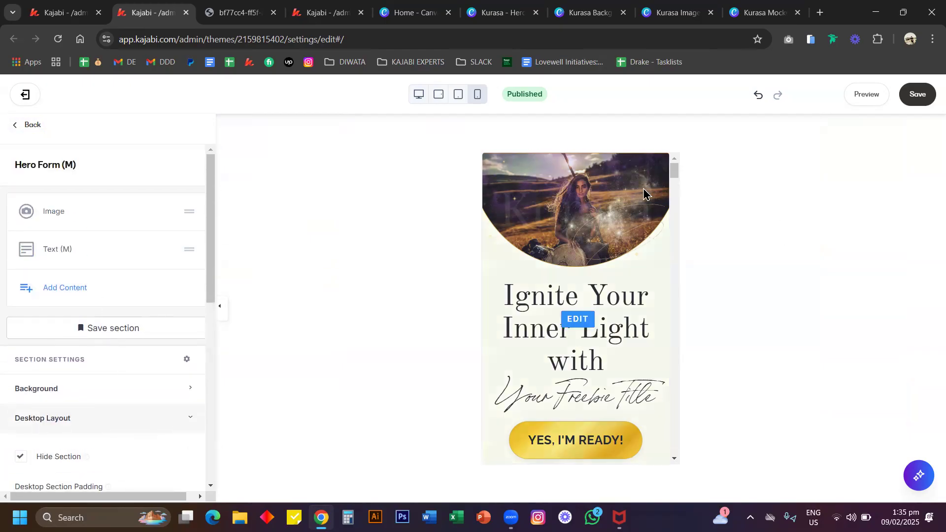
{"action": "scroll", "coordinate": [644, 274], "scroll_direction": "down", "scroll_amount": 4}
{"action": "scroll", "coordinate": [643, 268], "scroll_direction": "up", "scroll_amount": 4}
Step: Compare the hero section's image, headline and button between the desktop and mobile previews
{"action": "left_click", "coordinate": [419, 94]}
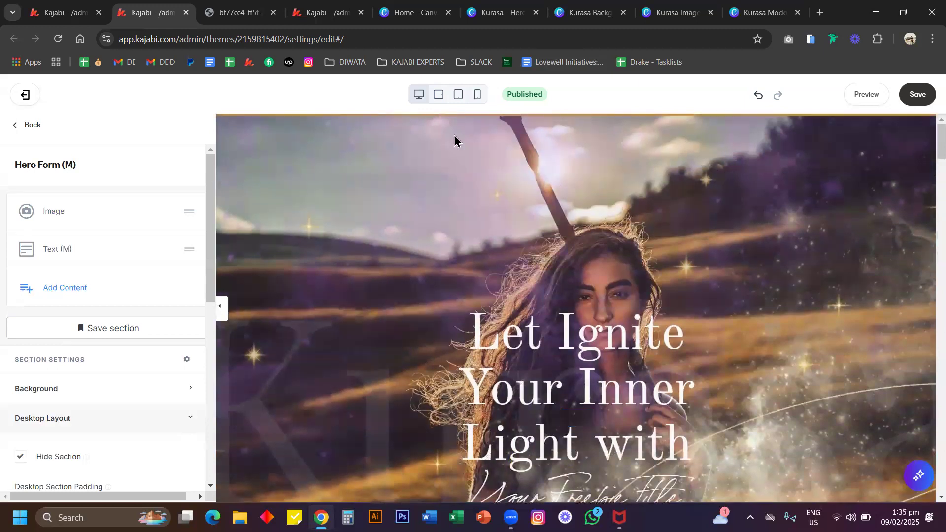
{"action": "scroll", "coordinate": [395, 264], "scroll_direction": "down", "scroll_amount": 2}
{"action": "scroll", "coordinate": [395, 265], "scroll_direction": "down", "scroll_amount": 2}
{"action": "scroll", "coordinate": [349, 252], "scroll_direction": "up", "scroll_amount": 1}
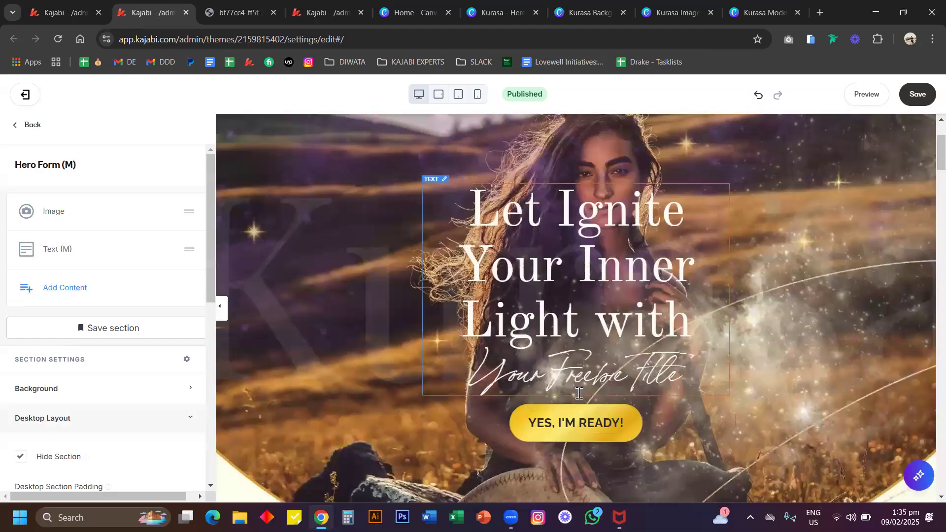
{"action": "left_click", "coordinate": [478, 95]}
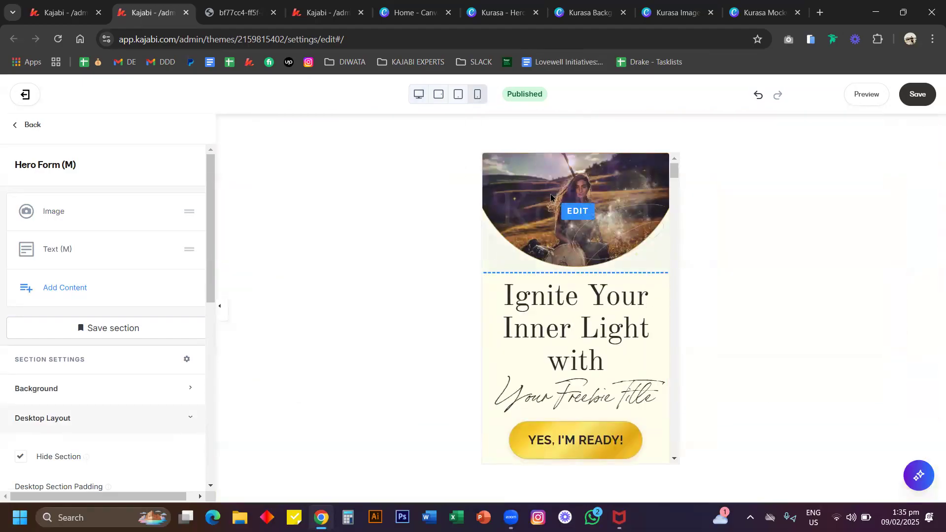
Step: Examine Hero Form (M)'s Background settings, including the background image and color, and return to the section list
{"action": "left_click", "coordinate": [484, 276]}
{"action": "left_click", "coordinate": [30, 126]}
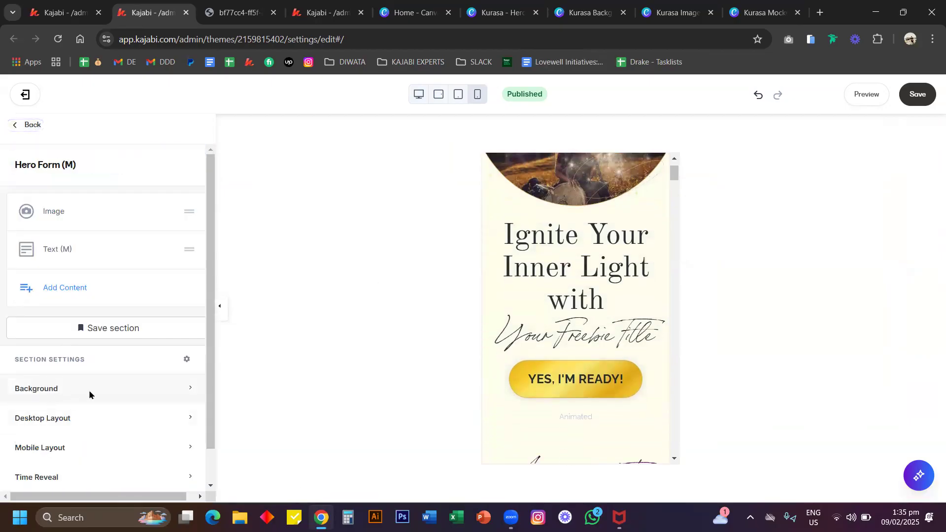
{"action": "left_click", "coordinate": [89, 389]}
{"action": "scroll", "coordinate": [89, 394], "scroll_direction": "down", "scroll_amount": 7}
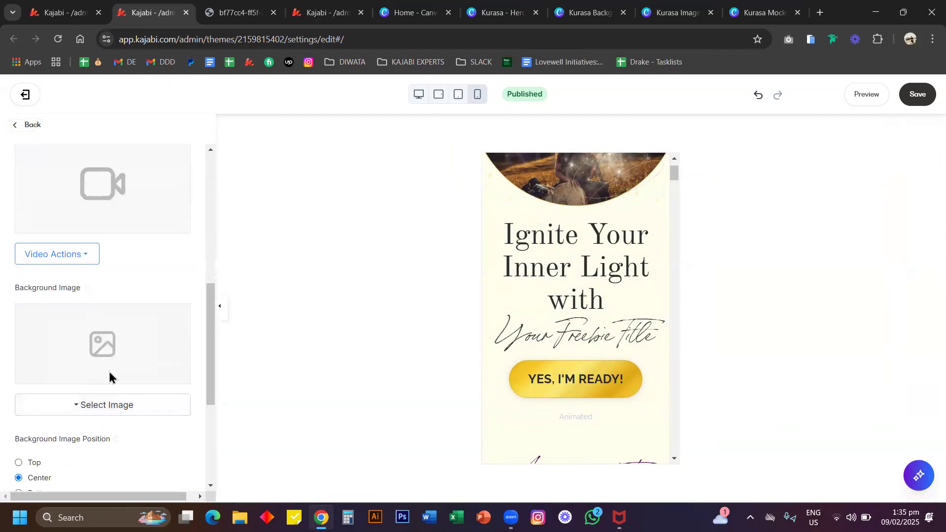
{"action": "scroll", "coordinate": [110, 377], "scroll_direction": "down", "scroll_amount": 4}
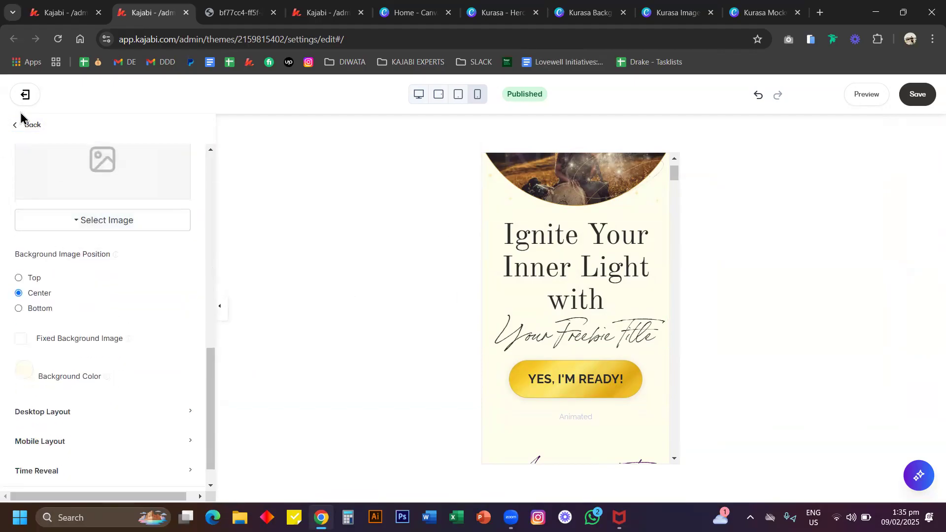
{"action": "scroll", "coordinate": [564, 245], "scroll_direction": "up", "scroll_amount": 2}
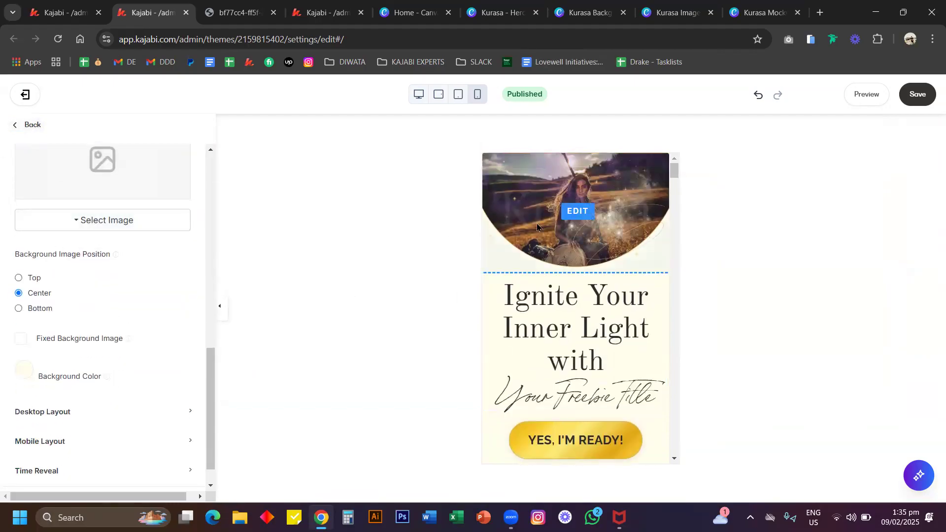
{"action": "left_click", "coordinate": [35, 126]}
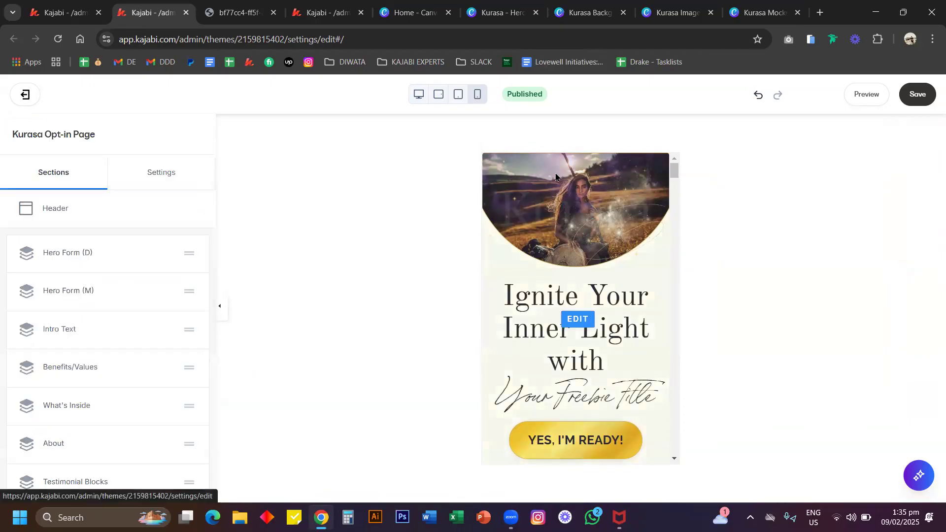
Step: Open the headline text of Hero Form (M), look over the mobile hero, and return to the section list in desktop view
{"action": "left_click", "coordinate": [61, 296]}
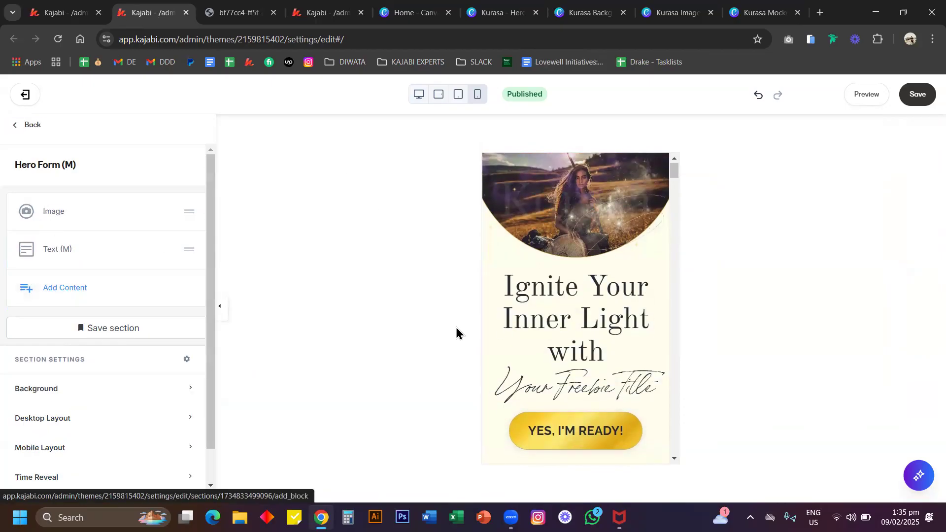
{"action": "left_click", "coordinate": [568, 310]}
{"action": "scroll", "coordinate": [586, 325], "scroll_direction": "down", "scroll_amount": 3}
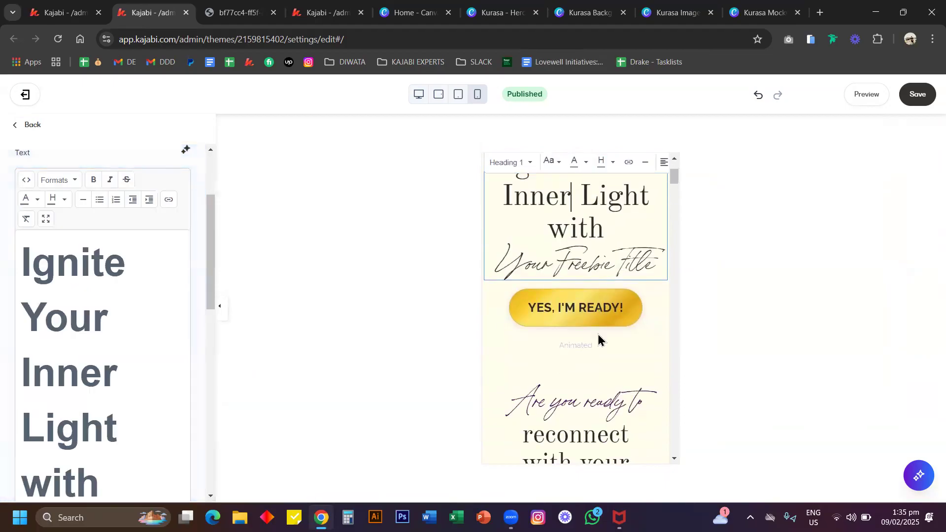
{"action": "scroll", "coordinate": [606, 350], "scroll_direction": "up", "scroll_amount": 3}
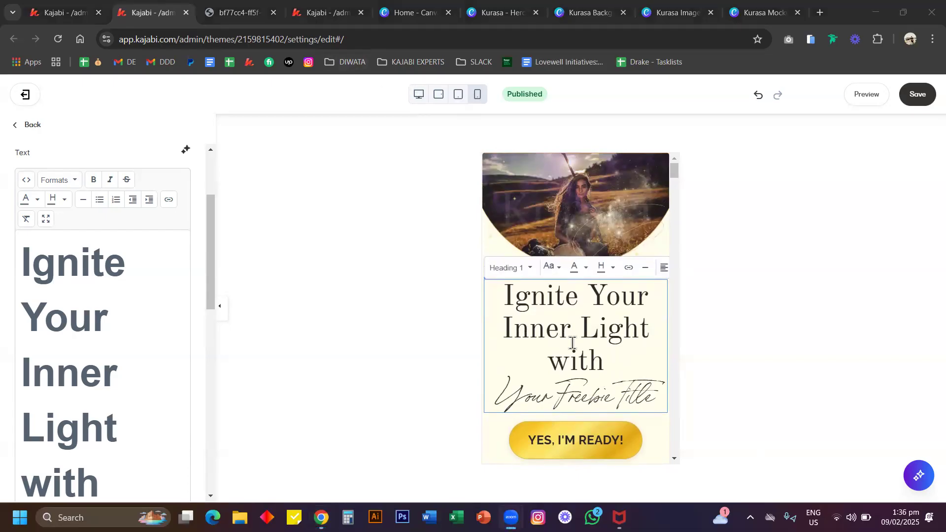
{"action": "scroll", "coordinate": [621, 416], "scroll_direction": "down", "scroll_amount": 4}
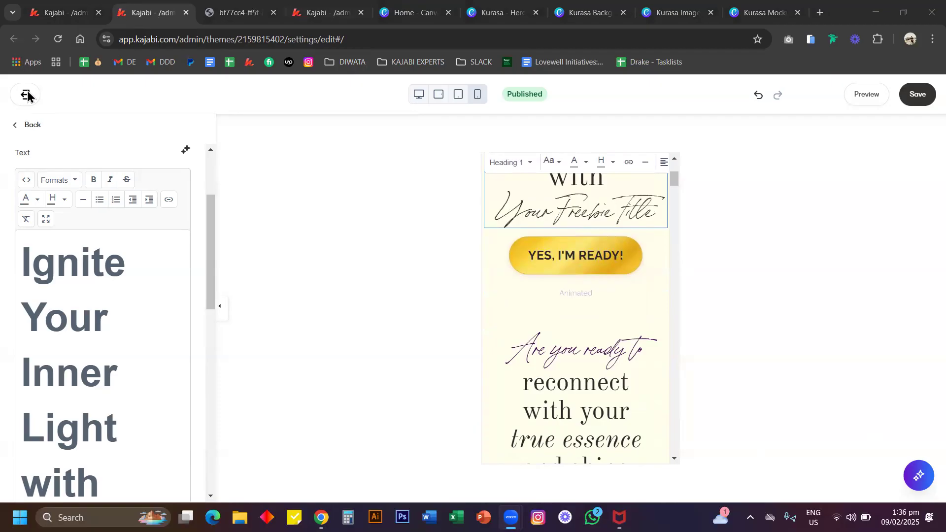
{"action": "left_click", "coordinate": [33, 127]}
{"action": "left_click", "coordinate": [33, 128]}
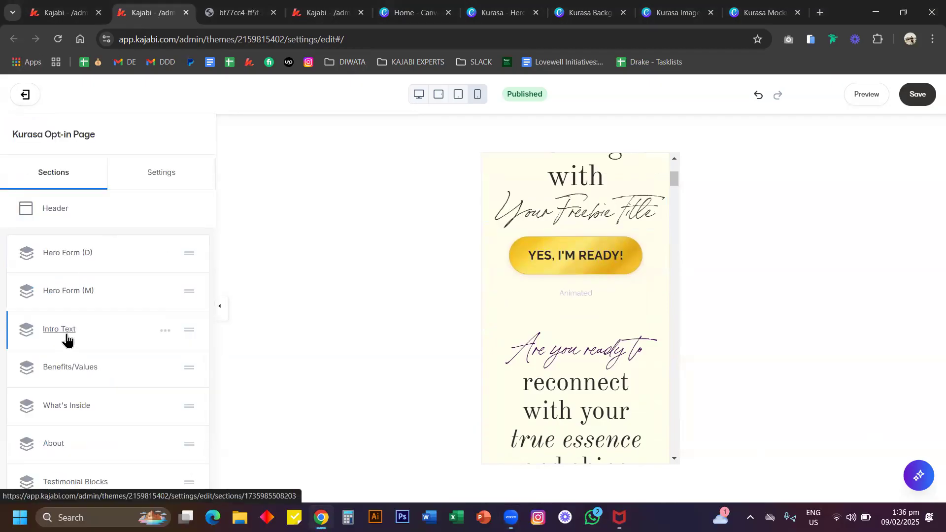
{"action": "left_click", "coordinate": [427, 97]}
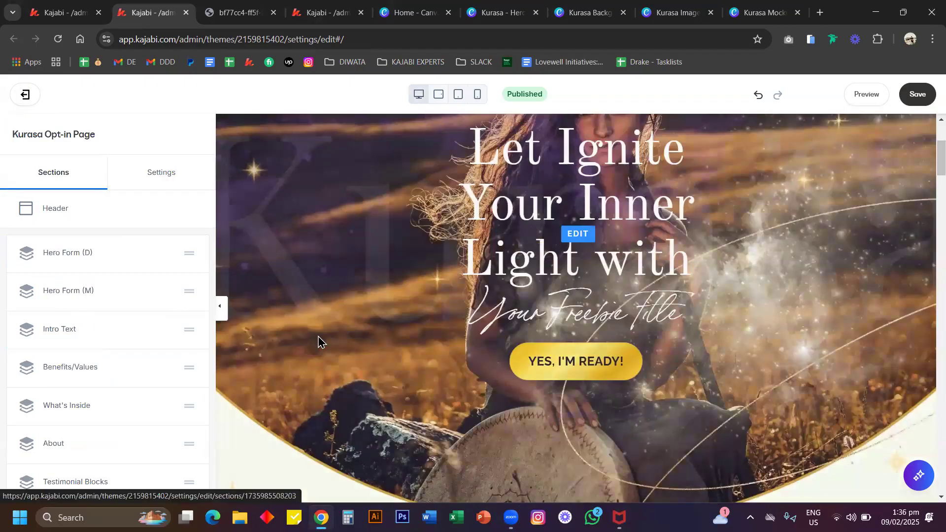
Step: Add "new word" after "Are you ready to" in the Intro Text heading
{"action": "scroll", "coordinate": [386, 348], "scroll_direction": "down", "scroll_amount": 6}
{"action": "left_click", "coordinate": [713, 322]}
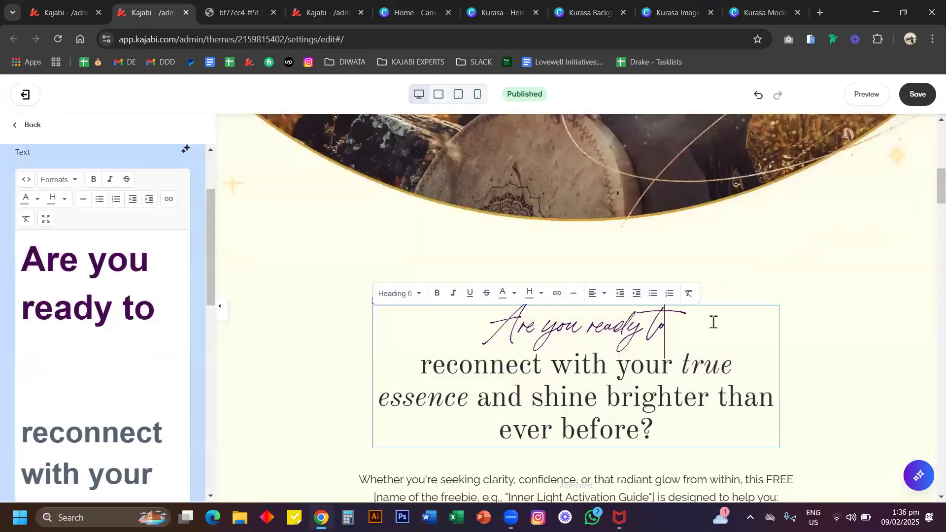
{"action": "type", "text": "neqw"}
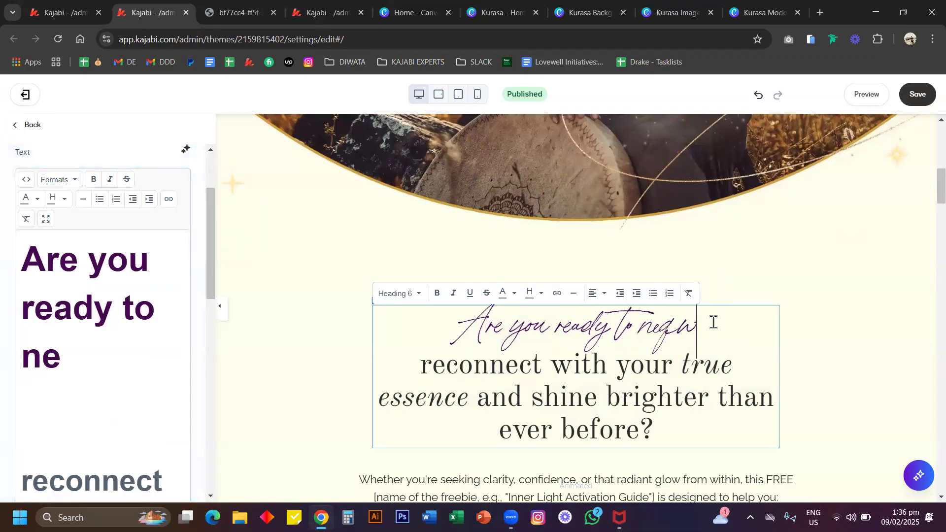
{"action": "key", "text": "BackSpace"}
{"action": "key", "text": "BackSpace"}
{"action": "type", "text": "w word"}
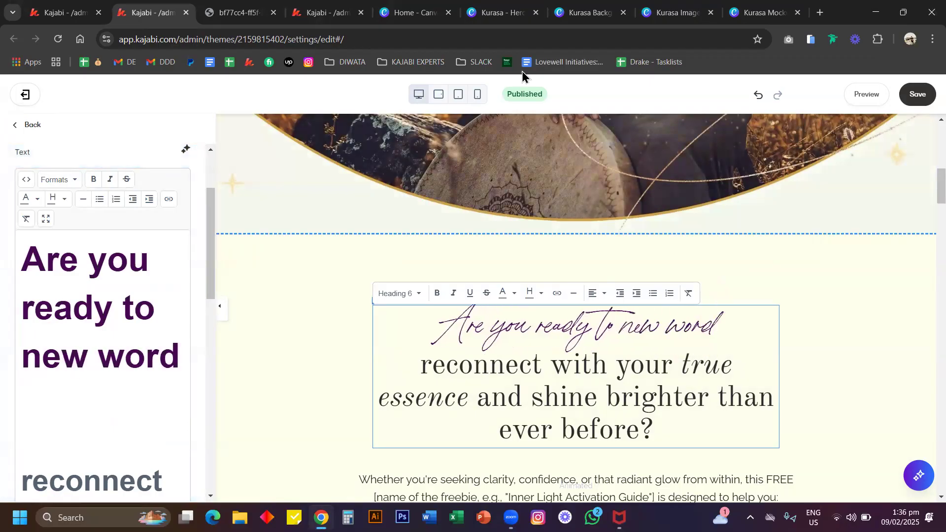
Step: Check the edited "Are you ready to" heading in the mobile preview and return to the section list
{"action": "left_click", "coordinate": [478, 95]}
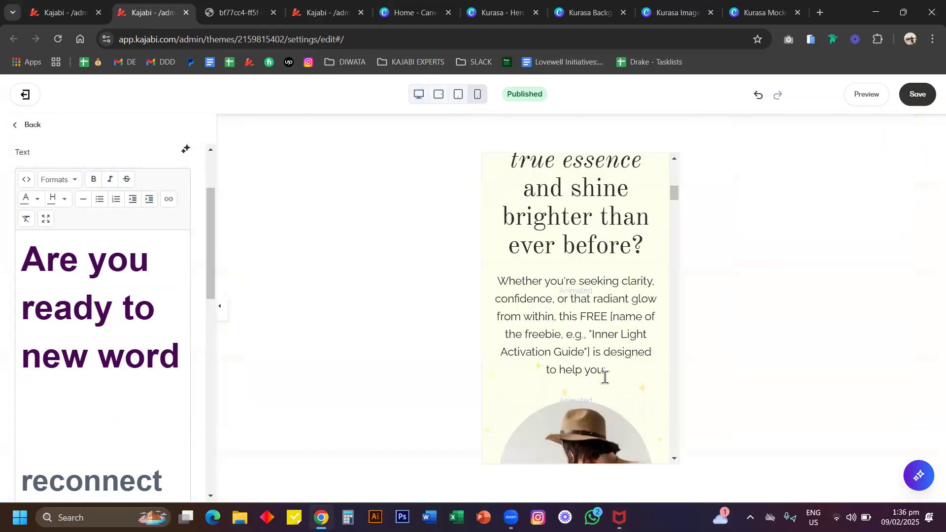
{"action": "scroll", "coordinate": [618, 355], "scroll_direction": "up", "scroll_amount": 2}
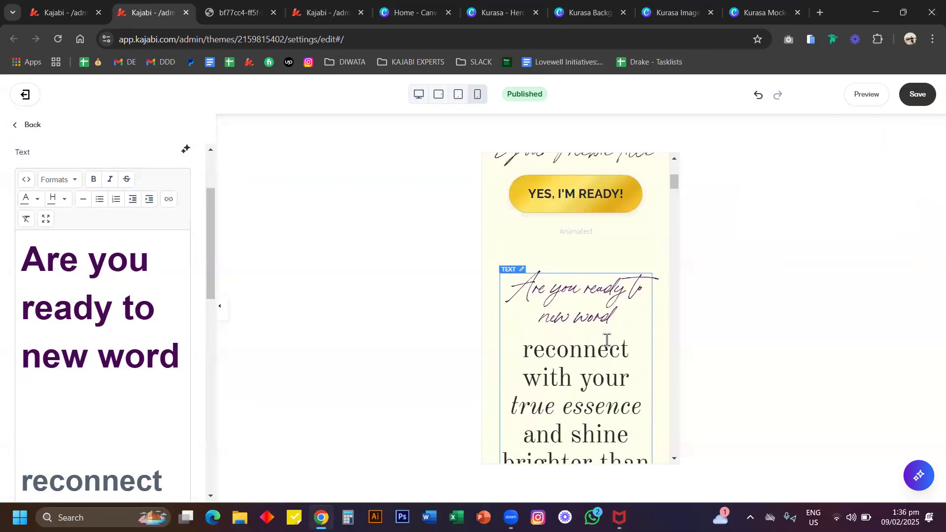
{"action": "left_click_drag", "start_coordinate": [540, 318], "coordinate": [609, 318]}
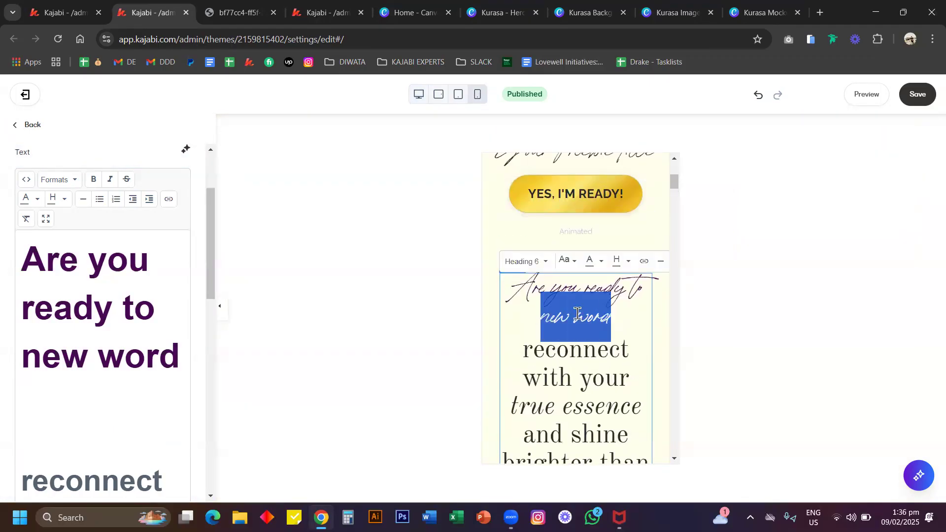
{"action": "scroll", "coordinate": [574, 345], "scroll_direction": "down", "scroll_amount": 8}
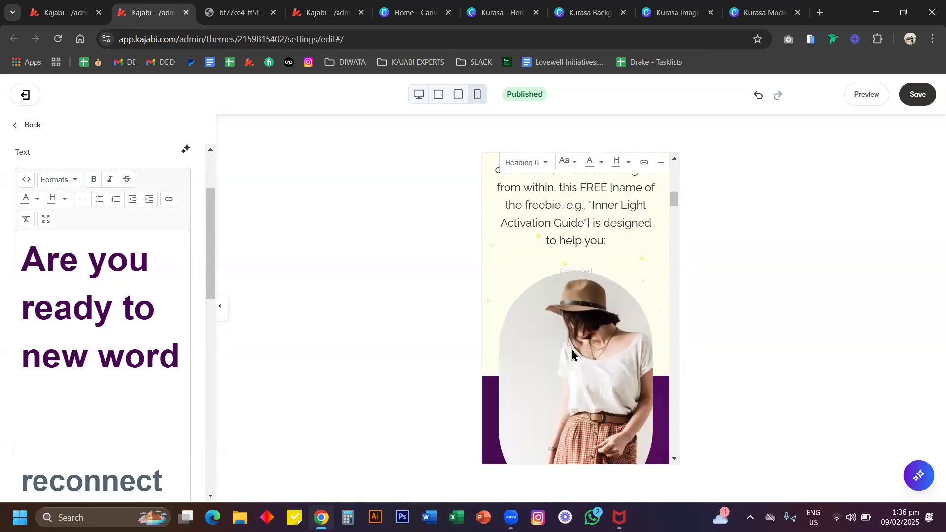
{"action": "left_click", "coordinate": [20, 129]}
{"action": "left_click", "coordinate": [27, 129]}
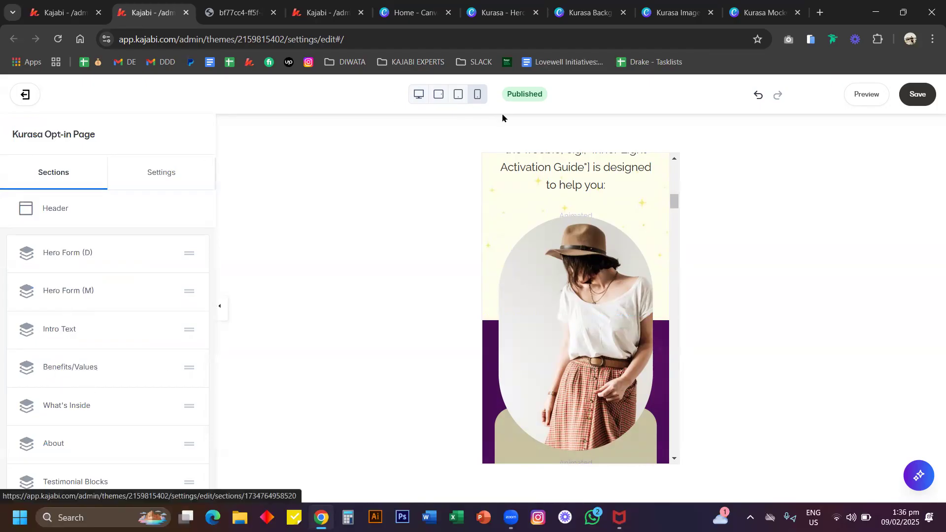
Step: Open the Benefits/Values section, compare its card layout between the mobile and desktop previews, and open Image (Center) M
{"action": "left_click", "coordinate": [76, 376]}
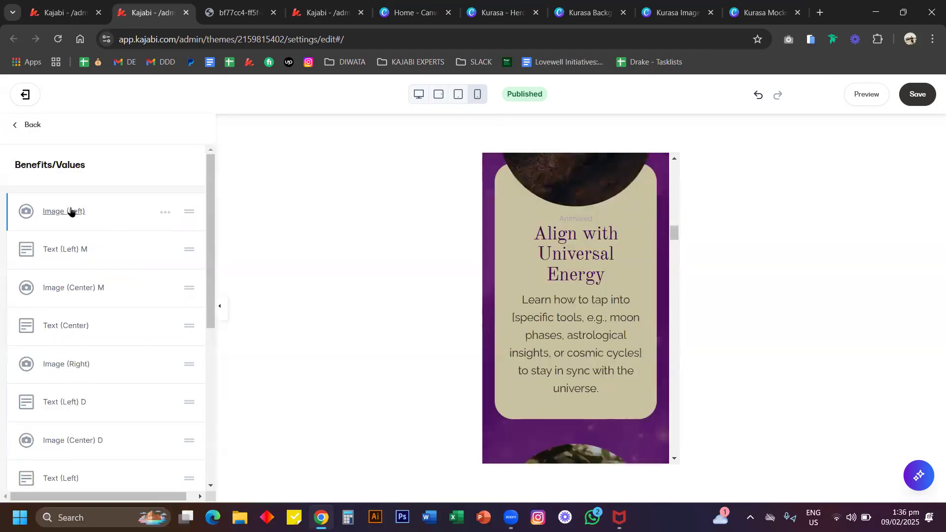
{"action": "scroll", "coordinate": [599, 325], "scroll_direction": "up", "scroll_amount": 4}
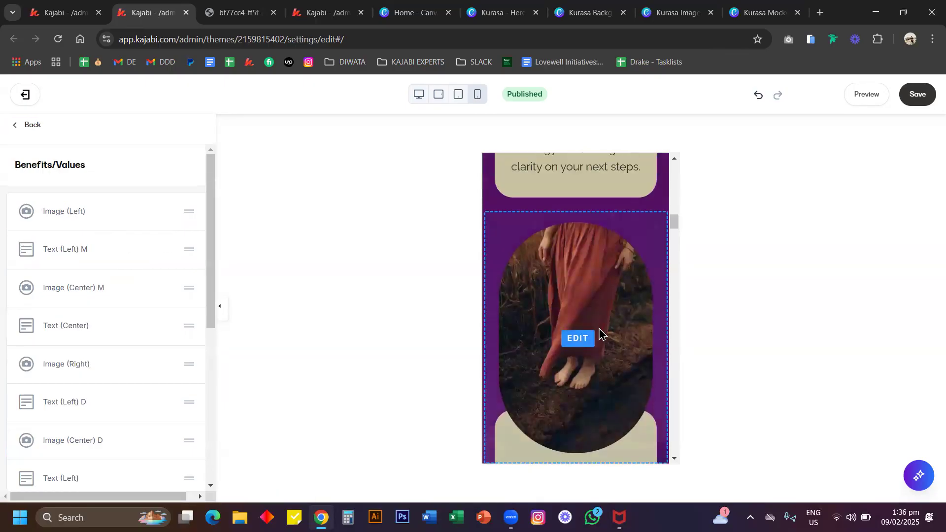
{"action": "scroll", "coordinate": [602, 334], "scroll_direction": "up", "scroll_amount": 3}
{"action": "left_click", "coordinate": [418, 95]}
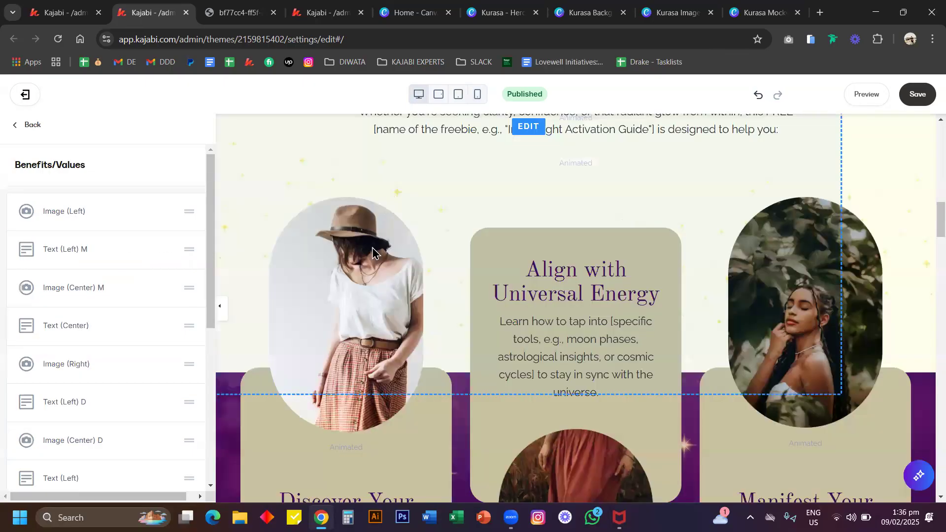
{"action": "left_click", "coordinate": [477, 95]}
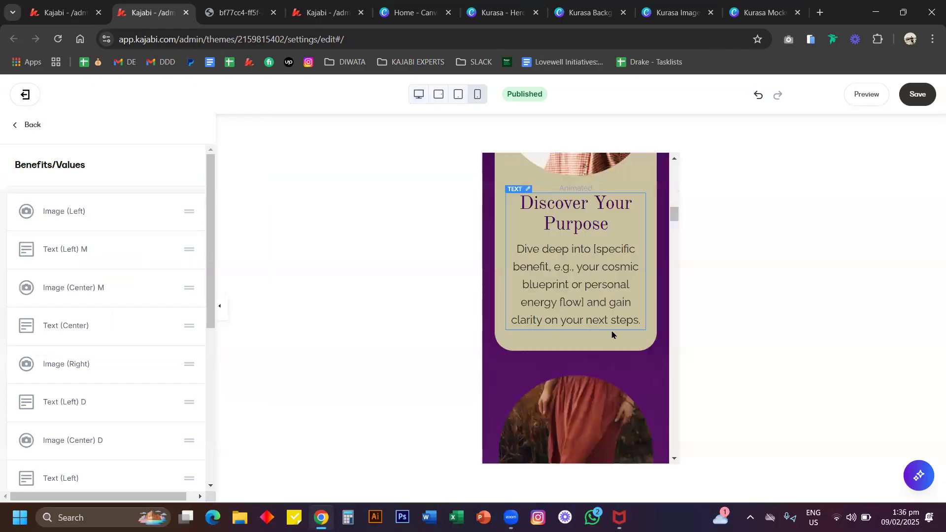
{"action": "scroll", "coordinate": [583, 345], "scroll_direction": "down", "scroll_amount": 10}
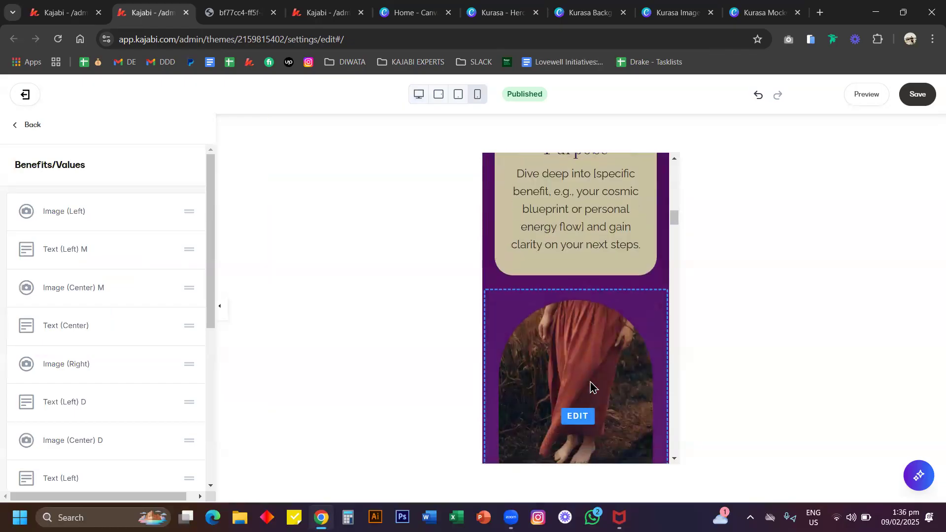
{"action": "left_click", "coordinate": [555, 311]}
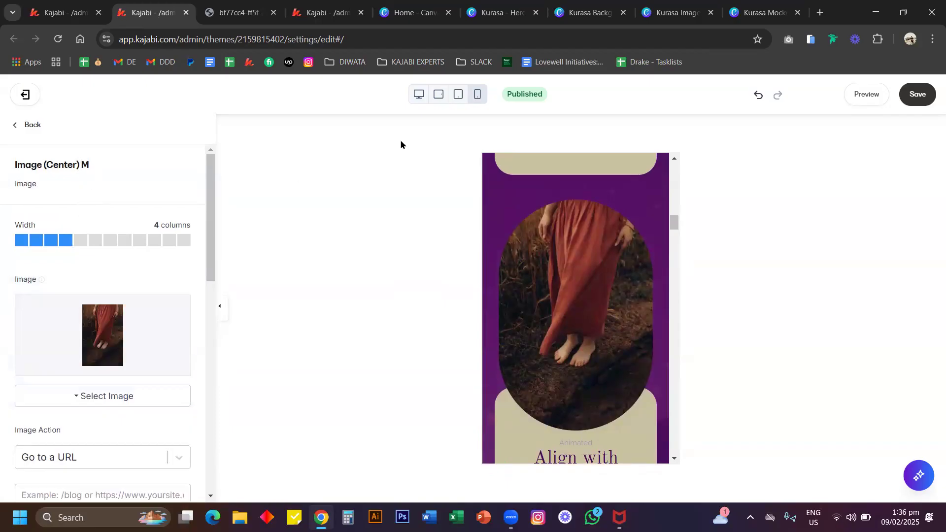
Step: Replace the center image of Benefits/Values in desktop view with the recent image of the smiling woman holding a mug
{"action": "left_click", "coordinate": [419, 94]}
{"action": "scroll", "coordinate": [602, 295], "scroll_direction": "down", "scroll_amount": 2}
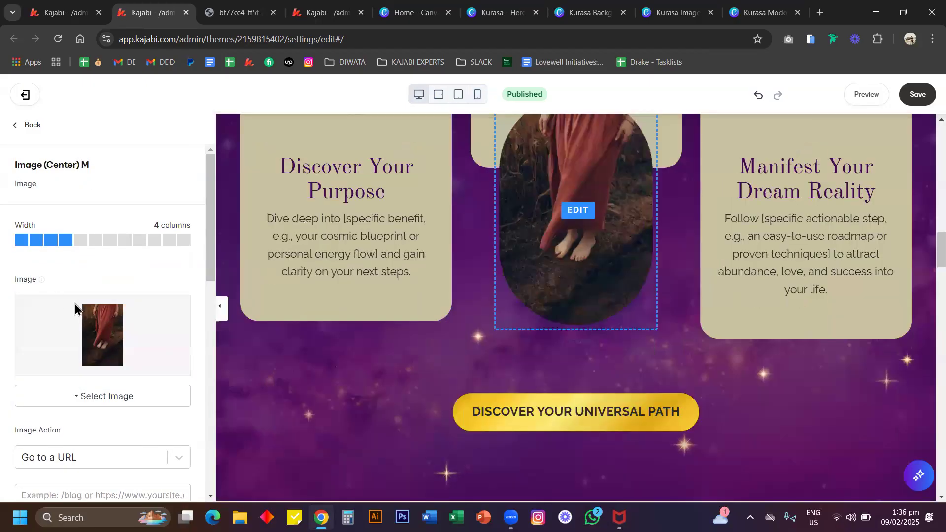
{"action": "scroll", "coordinate": [83, 296], "scroll_direction": "down", "scroll_amount": 3}
{"action": "left_click", "coordinate": [98, 274]}
{"action": "left_click", "coordinate": [93, 316]}
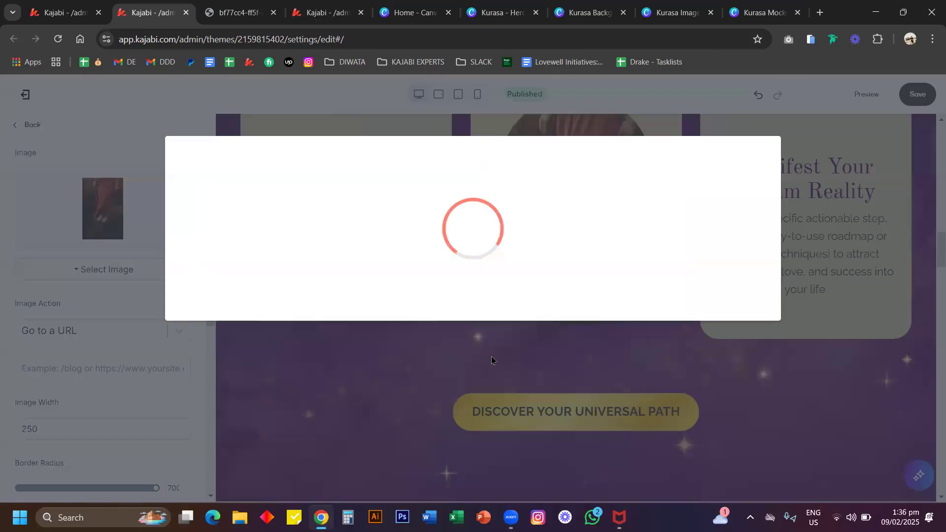
{"action": "left_click", "coordinate": [415, 344]}
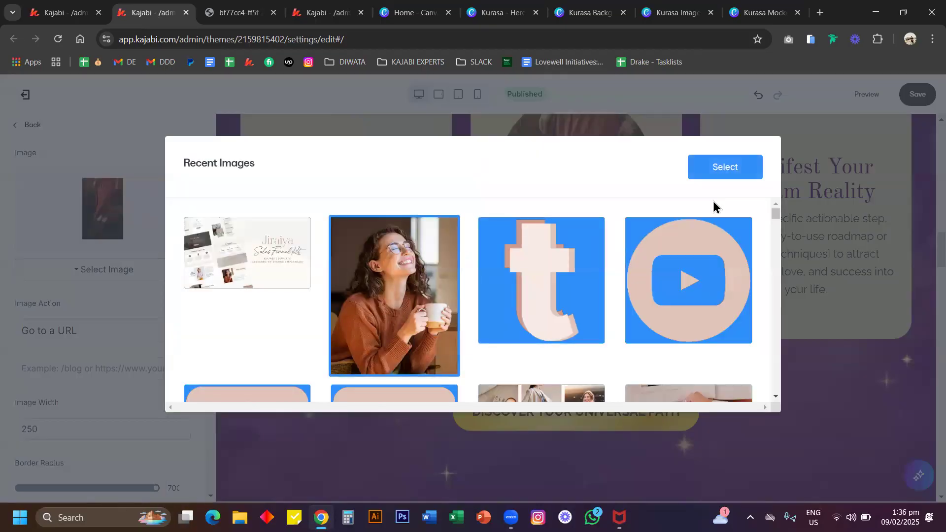
{"action": "left_click", "coordinate": [696, 178]}
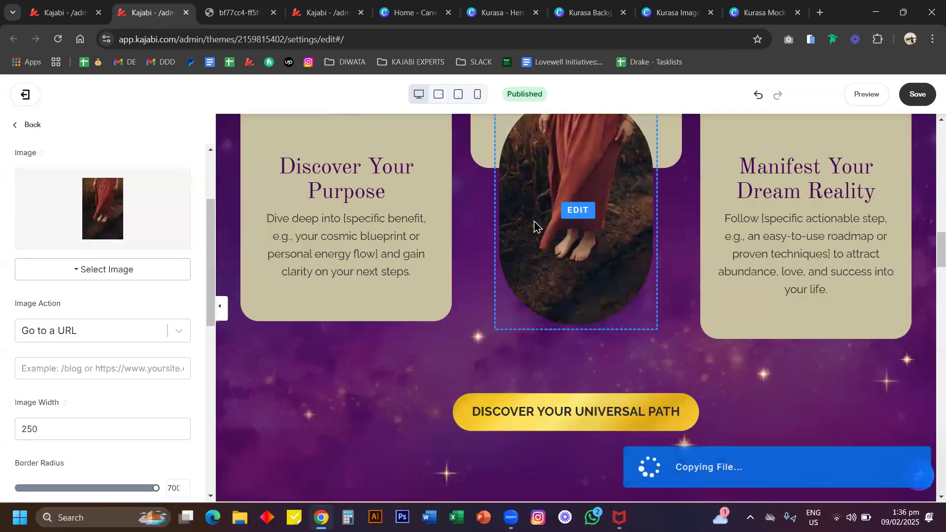
{"action": "left_click", "coordinate": [31, 125]}
Step: Compare the center Benefits/Values image between the desktop and mobile previews and open the mobile one's settings
{"action": "scroll", "coordinate": [147, 411], "scroll_direction": "down", "scroll_amount": 2}
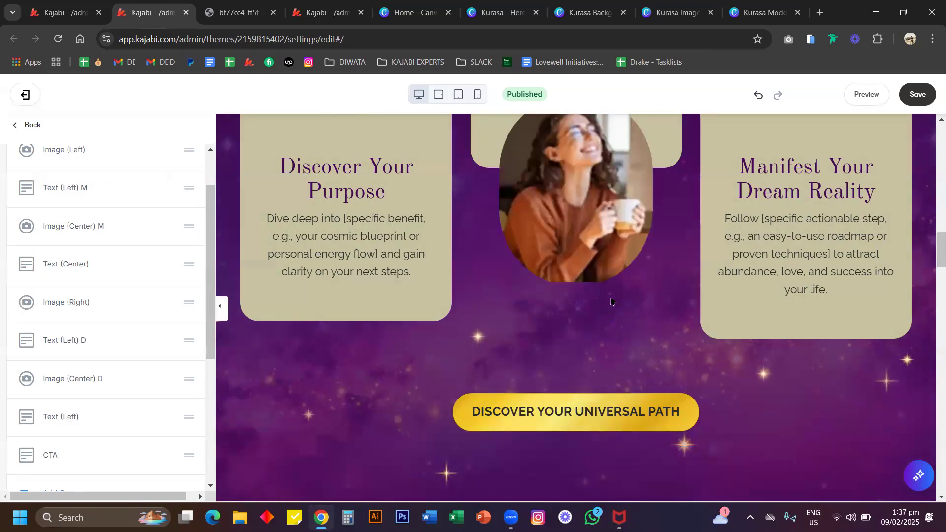
{"action": "scroll", "coordinate": [564, 300], "scroll_direction": "up", "scroll_amount": 3}
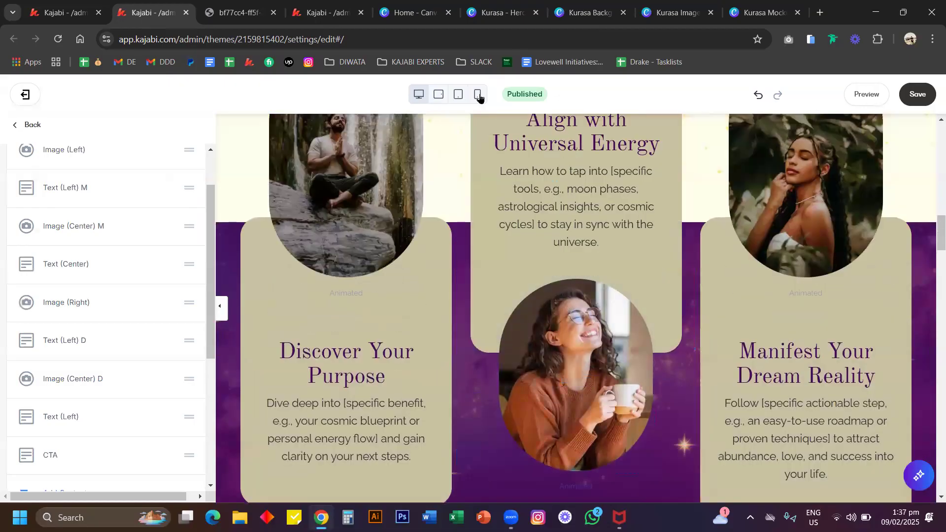
{"action": "left_click", "coordinate": [477, 94]}
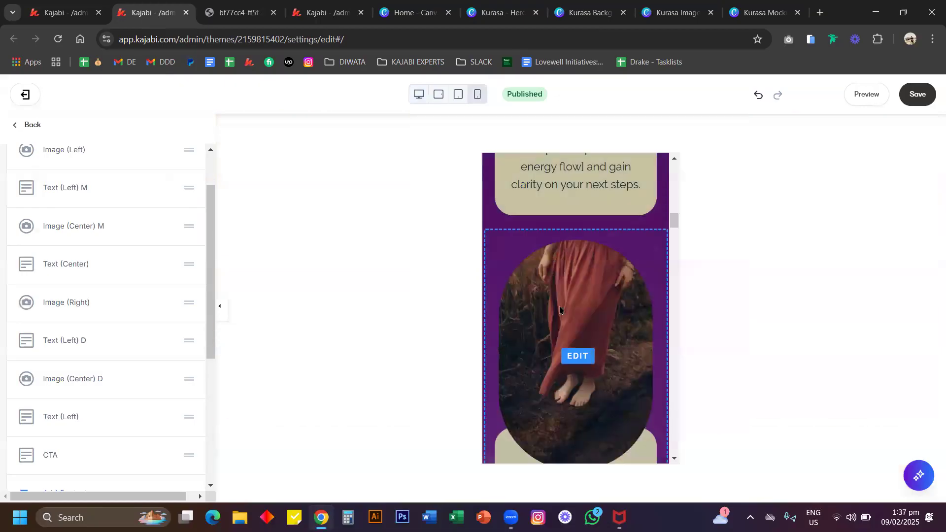
{"action": "left_click", "coordinate": [560, 309]}
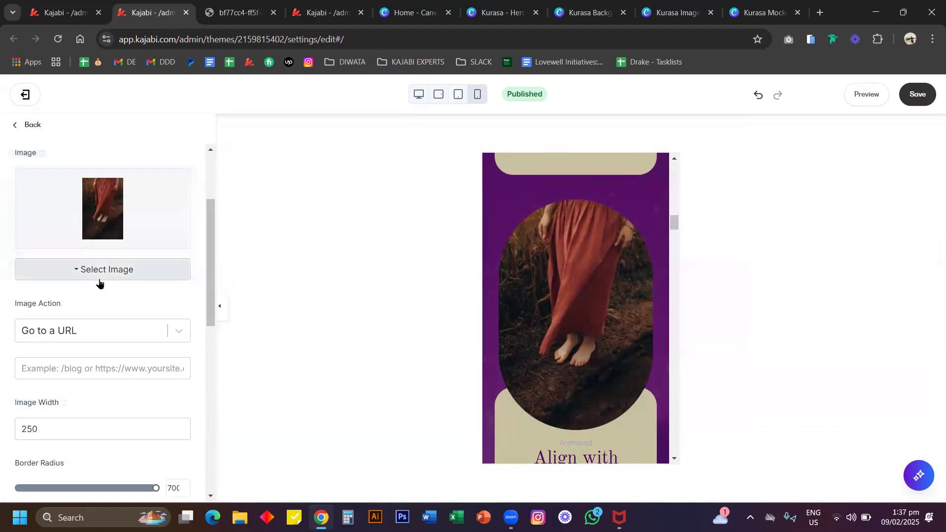
Step: In desktop view, append 1 to the "Discover Your Purpose" heading, 2 to "Align with Universal Energy" and 3 to "Manifest Your Dream Reality"
{"action": "left_click", "coordinate": [419, 95]}
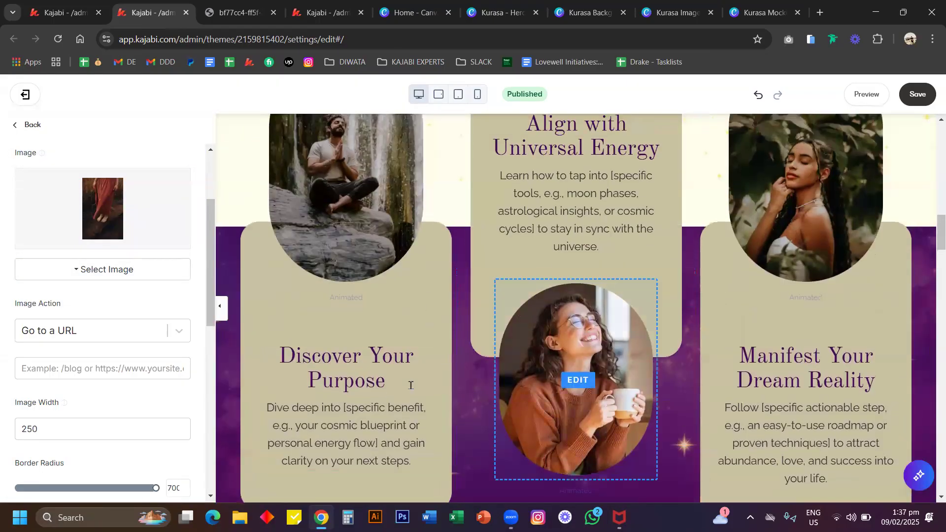
{"action": "left_click", "coordinate": [410, 385]}
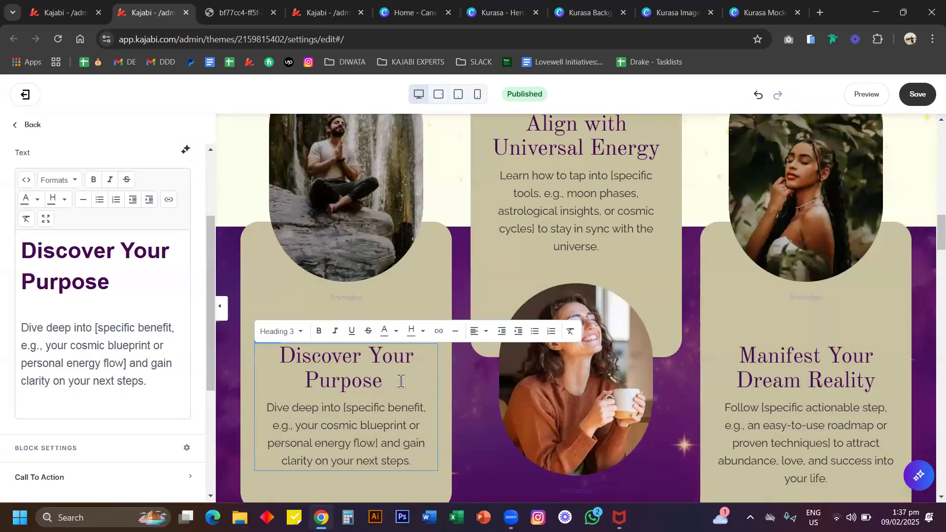
{"action": "type", "text": "1"}
{"action": "scroll", "coordinate": [629, 249], "scroll_direction": "up", "scroll_amount": 2}
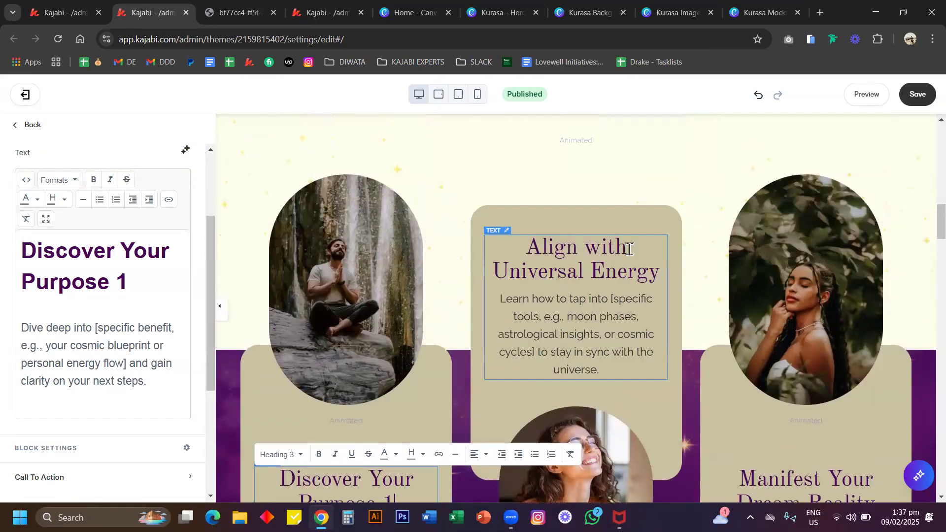
{"action": "left_click", "coordinate": [652, 272]}
{"action": "type", "text": "2"}
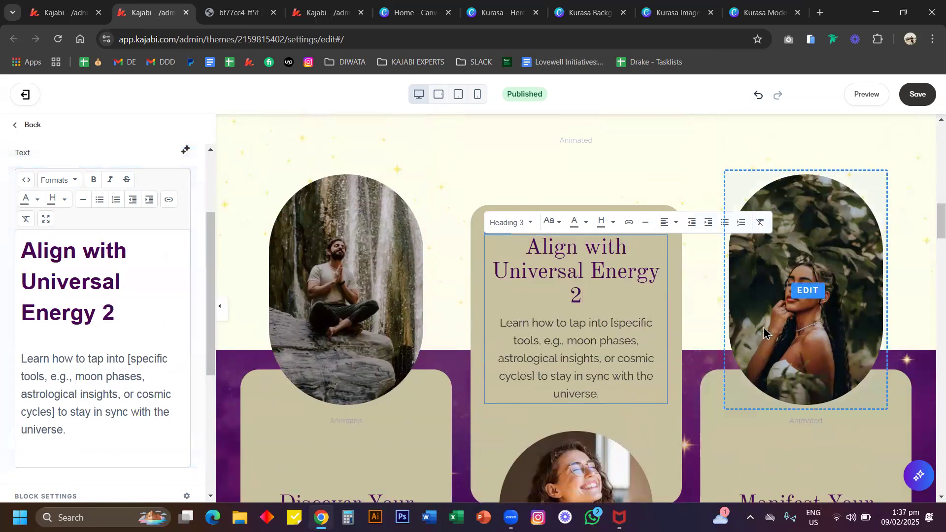
{"action": "scroll", "coordinate": [885, 433], "scroll_direction": "down", "scroll_amount": 1}
{"action": "left_click", "coordinate": [879, 453]}
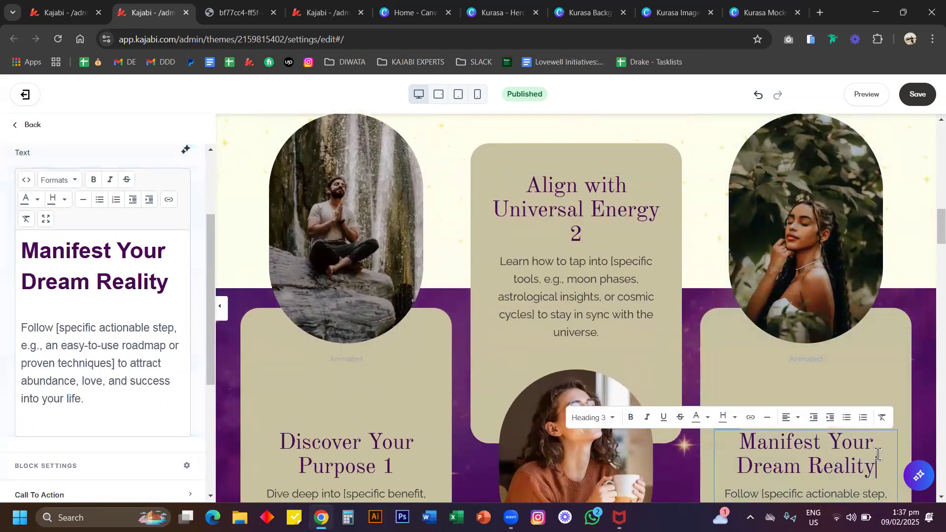
{"action": "type", "text": "3"}
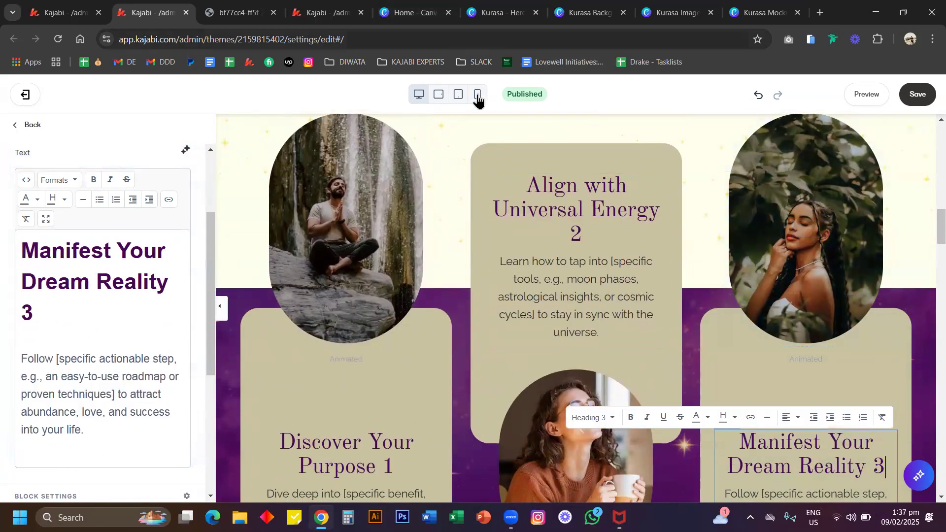
Step: Open the mobile "Discover Your Purpose" text block and compare its heading with the desktop version
{"action": "left_click", "coordinate": [477, 96]}
{"action": "scroll", "coordinate": [635, 404], "scroll_direction": "up", "scroll_amount": 5}
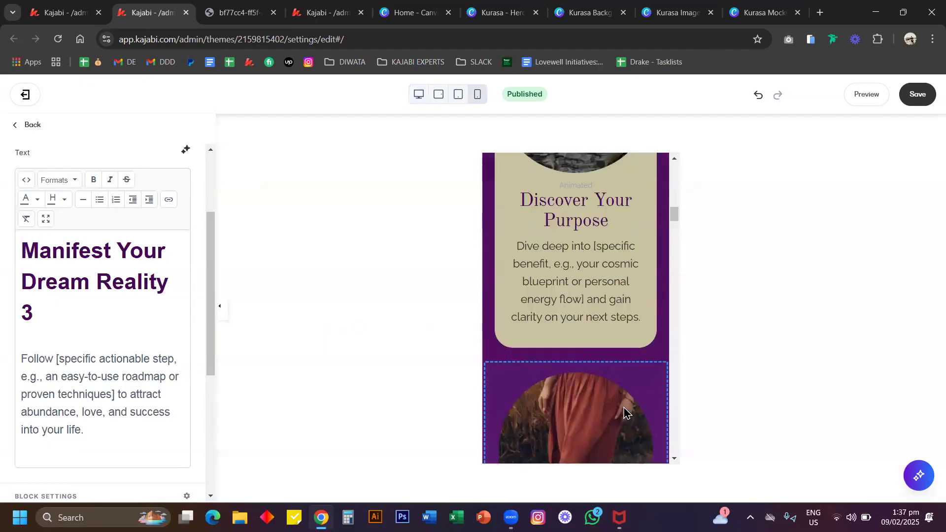
{"action": "left_click", "coordinate": [609, 382]}
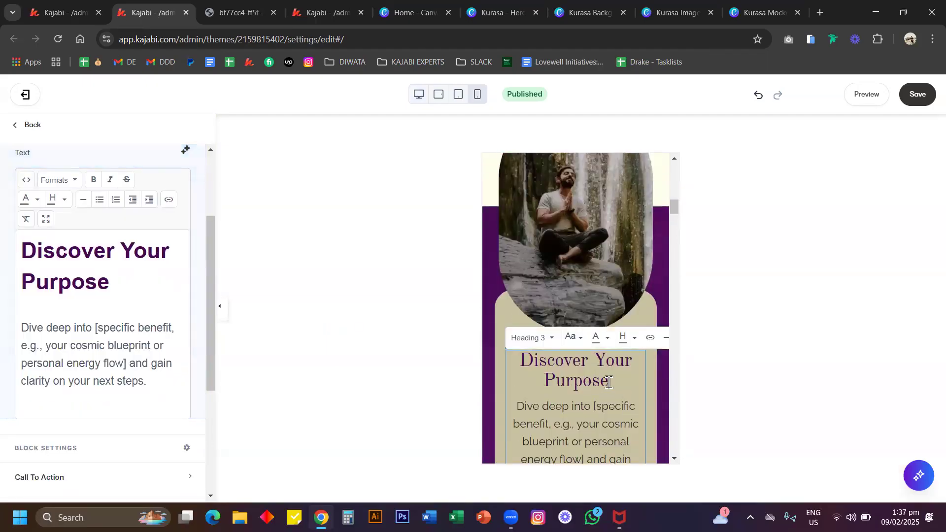
{"action": "left_click", "coordinate": [419, 94]}
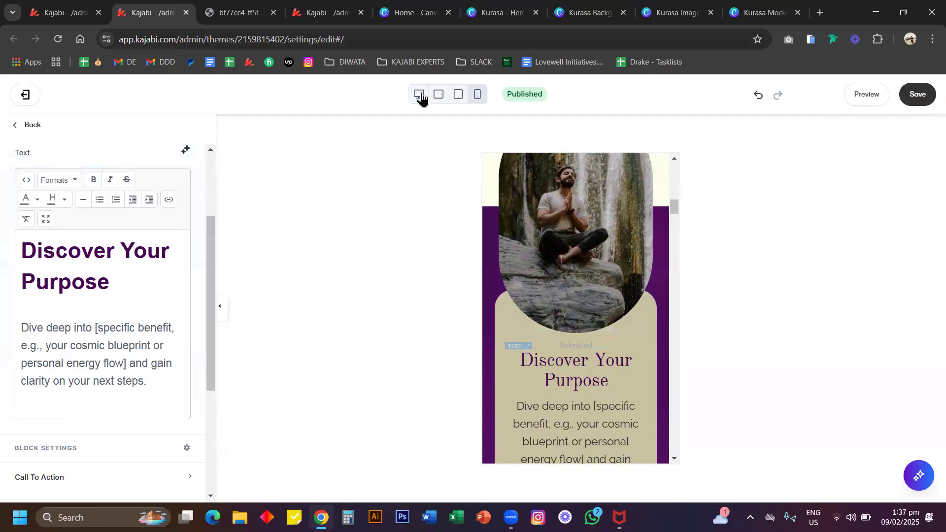
{"action": "scroll", "coordinate": [370, 404], "scroll_direction": "down", "scroll_amount": 5}
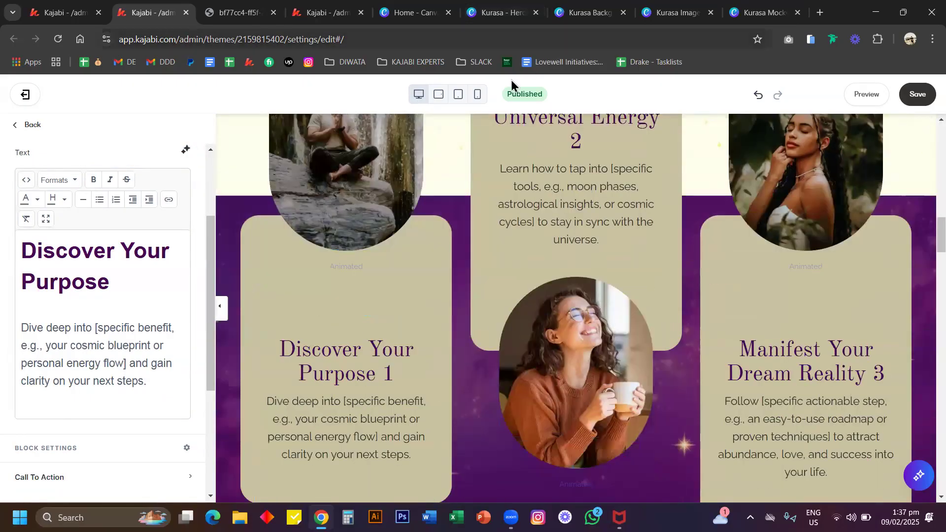
Step: Examine the headings of all three Benefits/Values cards in the mobile preview
{"action": "left_click", "coordinate": [477, 94]}
{"action": "scroll", "coordinate": [595, 372], "scroll_direction": "down", "scroll_amount": 2}
{"action": "scroll", "coordinate": [594, 370], "scroll_direction": "up", "scroll_amount": 8}
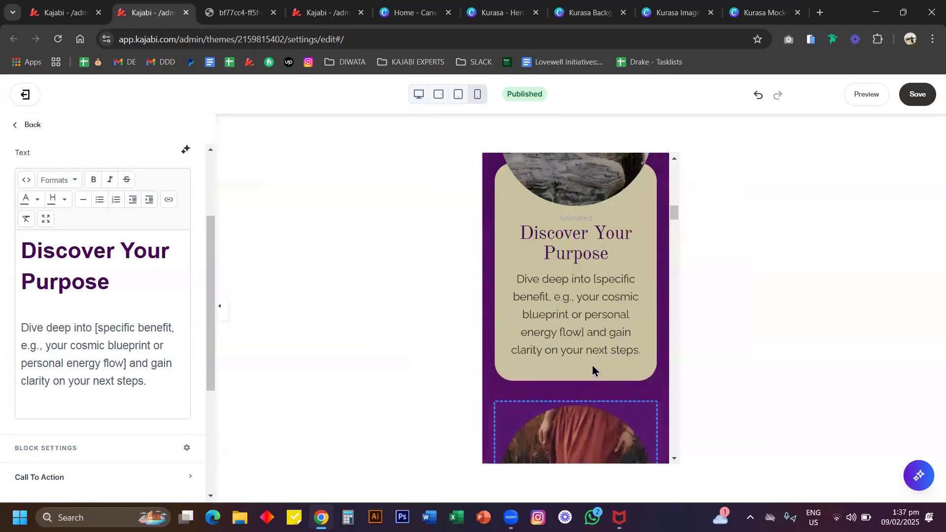
{"action": "scroll", "coordinate": [582, 388], "scroll_direction": "down", "scroll_amount": 5}
{"action": "scroll", "coordinate": [582, 388], "scroll_direction": "down", "scroll_amount": 4}
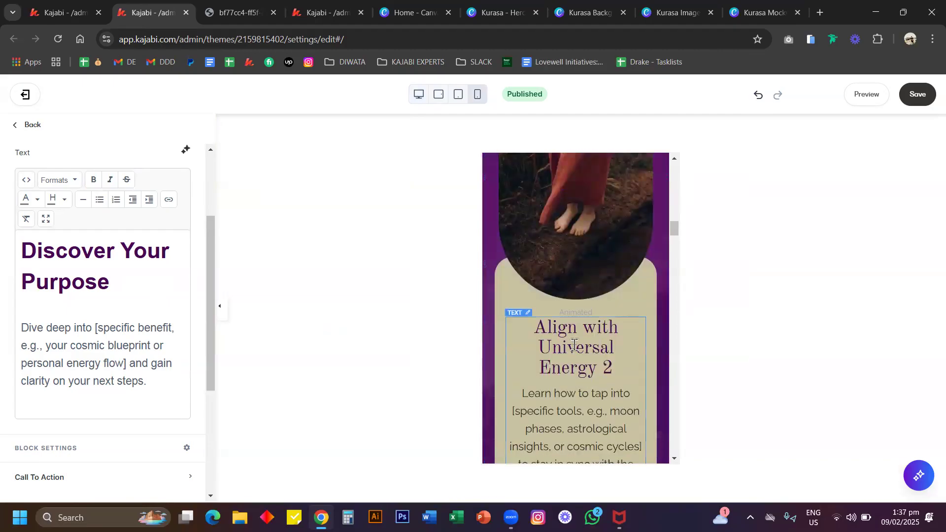
{"action": "scroll", "coordinate": [603, 361], "scroll_direction": "down", "scroll_amount": 6}
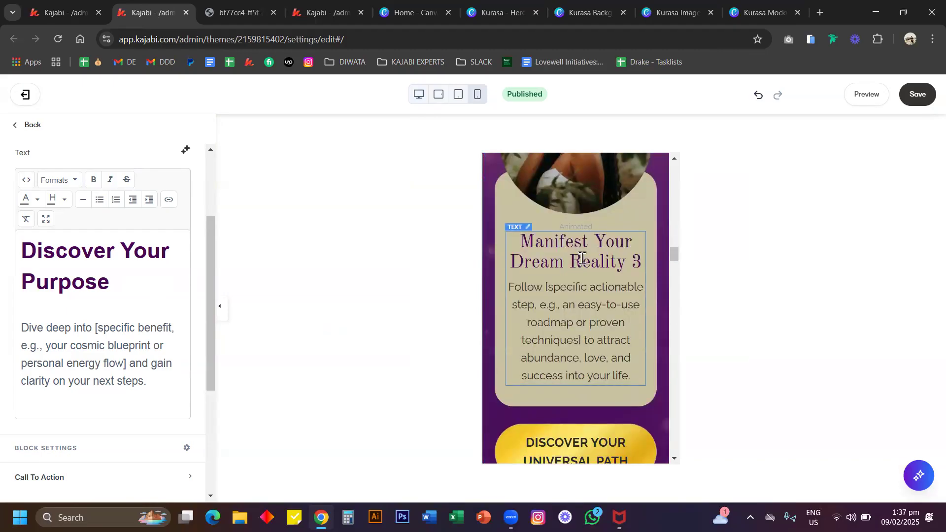
Step: Open the What's Inside section in the desktop preview and review its heading, image, bullet list and call to action
{"action": "left_click", "coordinate": [420, 94]}
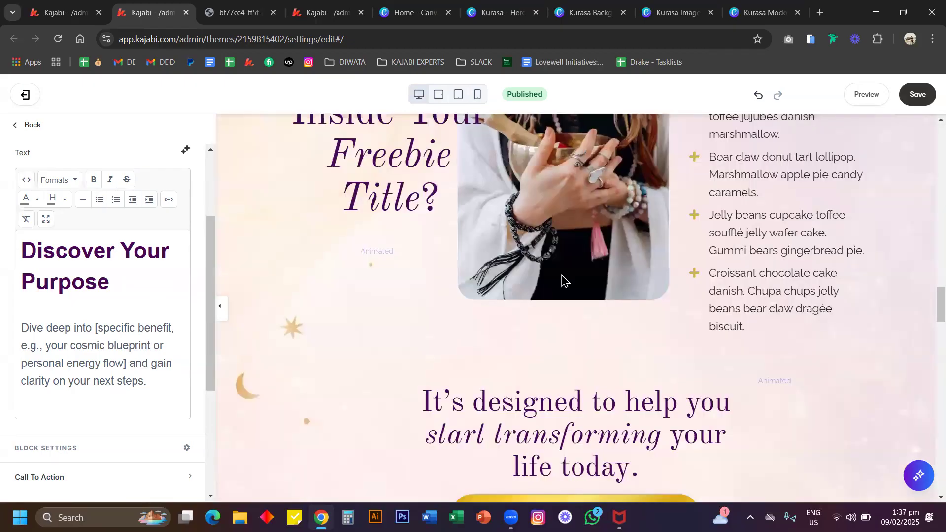
{"action": "scroll", "coordinate": [614, 344], "scroll_direction": "down", "scroll_amount": 2}
{"action": "scroll", "coordinate": [615, 344], "scroll_direction": "up", "scroll_amount": 5}
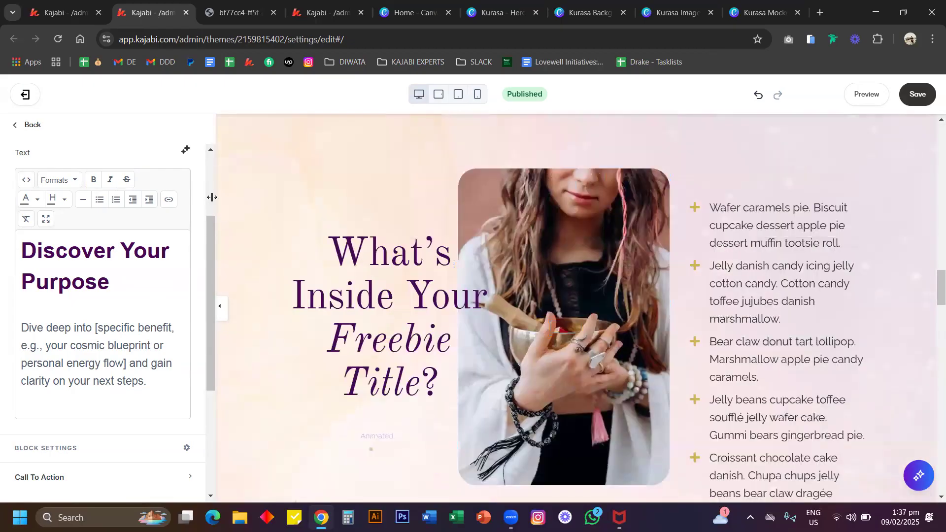
{"action": "left_click", "coordinate": [234, 174]}
{"action": "scroll", "coordinate": [242, 187], "scroll_direction": "down", "scroll_amount": 3}
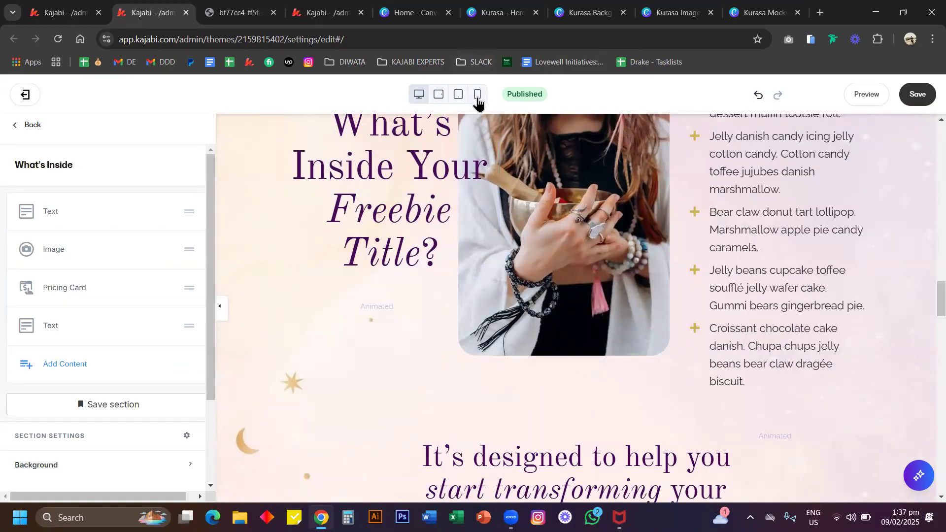
{"action": "scroll", "coordinate": [583, 294], "scroll_direction": "down", "scroll_amount": 4}
{"action": "scroll", "coordinate": [456, 312], "scroll_direction": "up", "scroll_amount": 3}
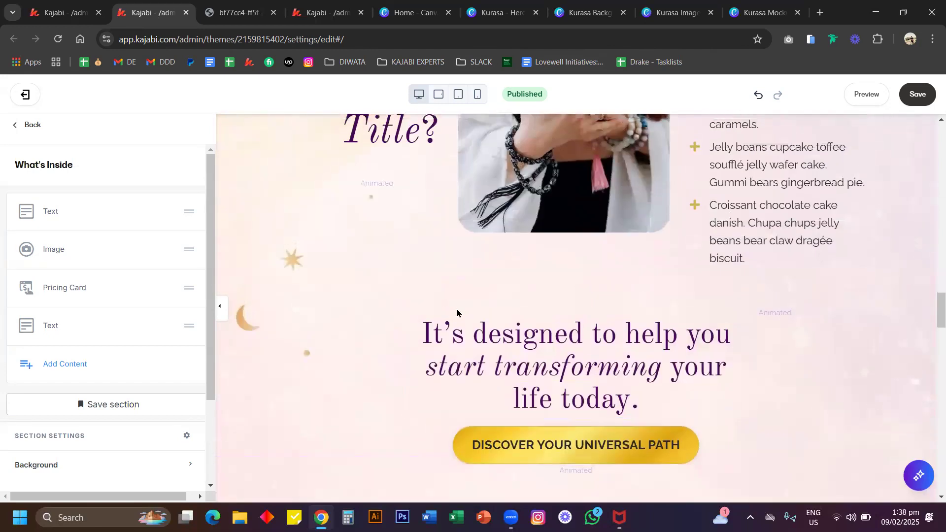
Step: Open the page-wide style settings and examine the desktop font sizes for headings and body text
{"action": "left_click", "coordinate": [25, 126]}
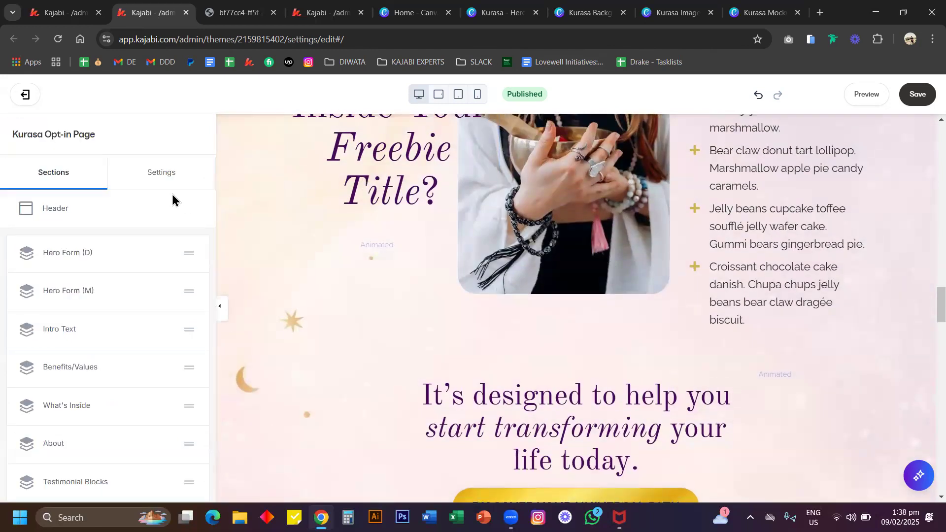
{"action": "left_click", "coordinate": [158, 174]}
{"action": "left_click", "coordinate": [95, 253]}
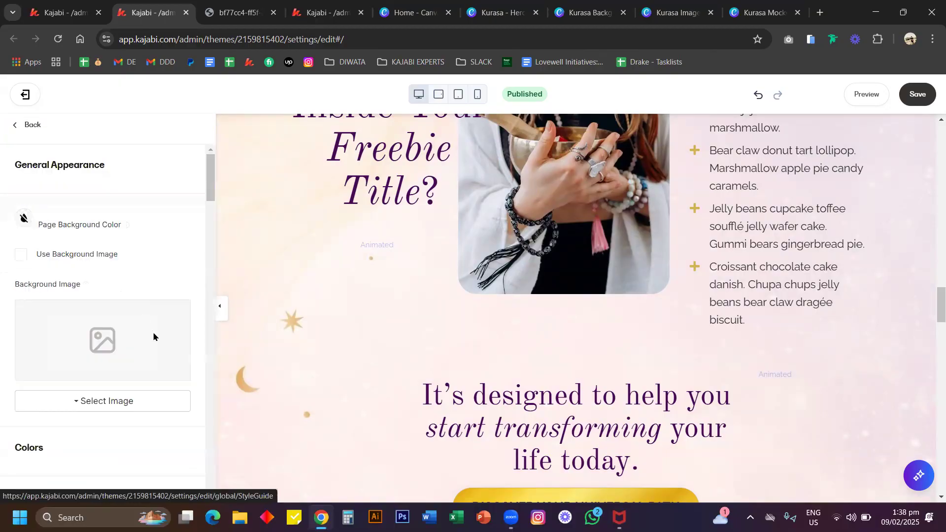
{"action": "scroll", "coordinate": [153, 333], "scroll_direction": "down", "scroll_amount": 10}
{"action": "scroll", "coordinate": [154, 336], "scroll_direction": "down", "scroll_amount": 7}
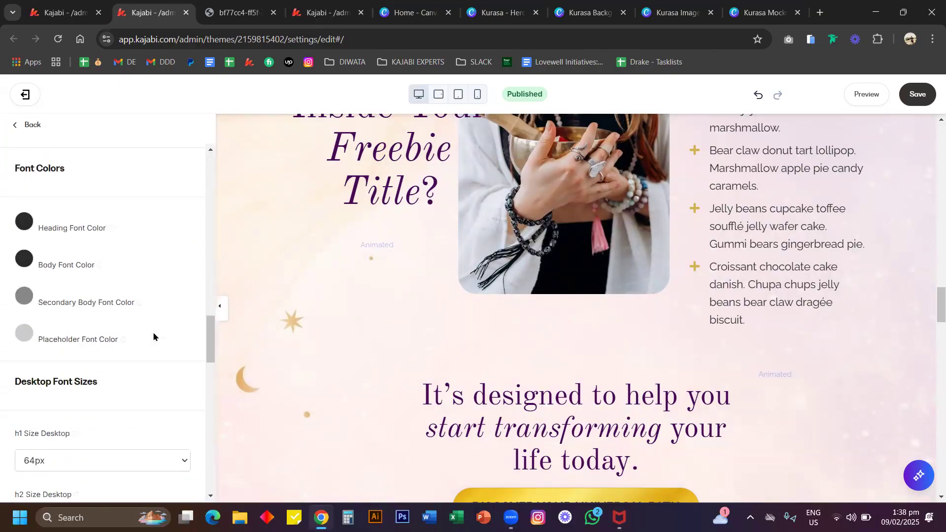
{"action": "scroll", "coordinate": [113, 379], "scroll_direction": "down", "scroll_amount": 4}
{"action": "scroll", "coordinate": [125, 390], "scroll_direction": "down", "scroll_amount": 1}
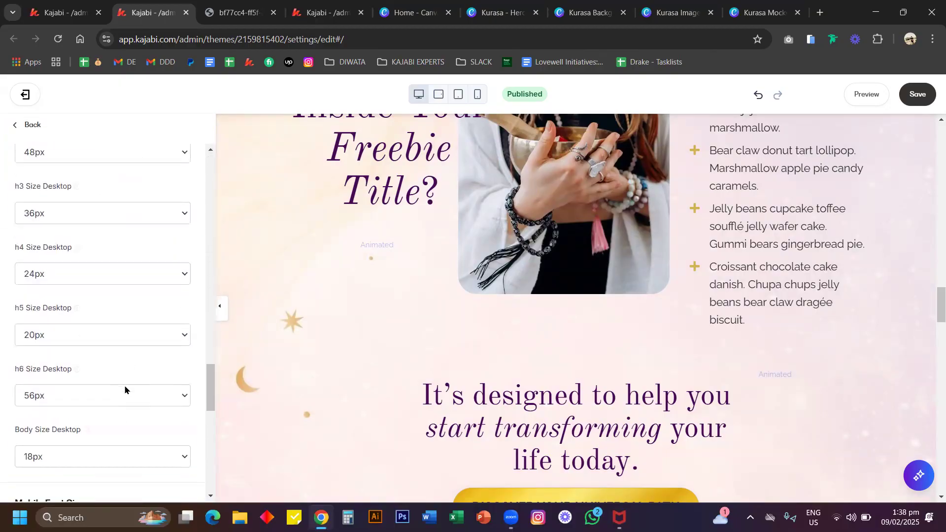
{"action": "scroll", "coordinate": [127, 383], "scroll_direction": "up", "scroll_amount": 2}
{"action": "mouse_move", "coordinate": [81, 378]}
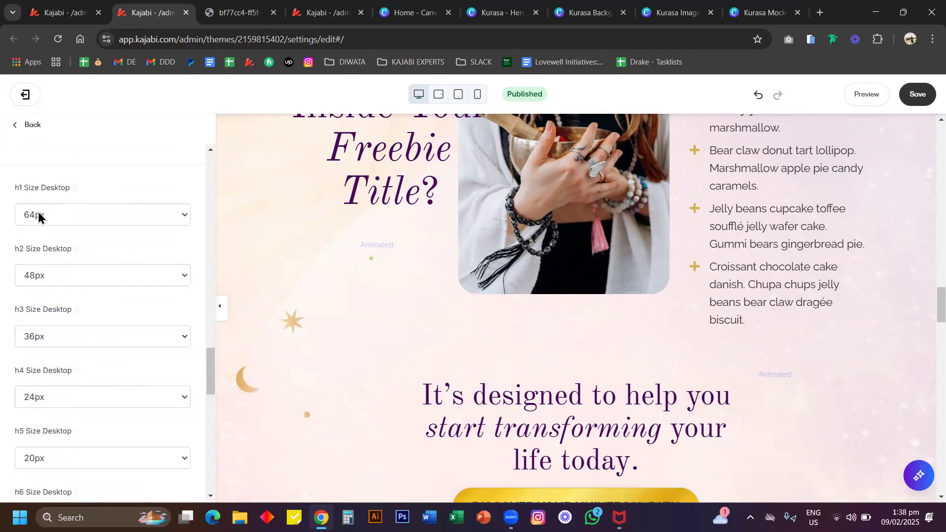
Step: Preview the "What's Inside Your Freebie Title?" heading on mobile and compare the desktop and mobile font size settings
{"action": "left_click", "coordinate": [477, 93]}
{"action": "scroll", "coordinate": [575, 422], "scroll_direction": "up", "scroll_amount": 5}
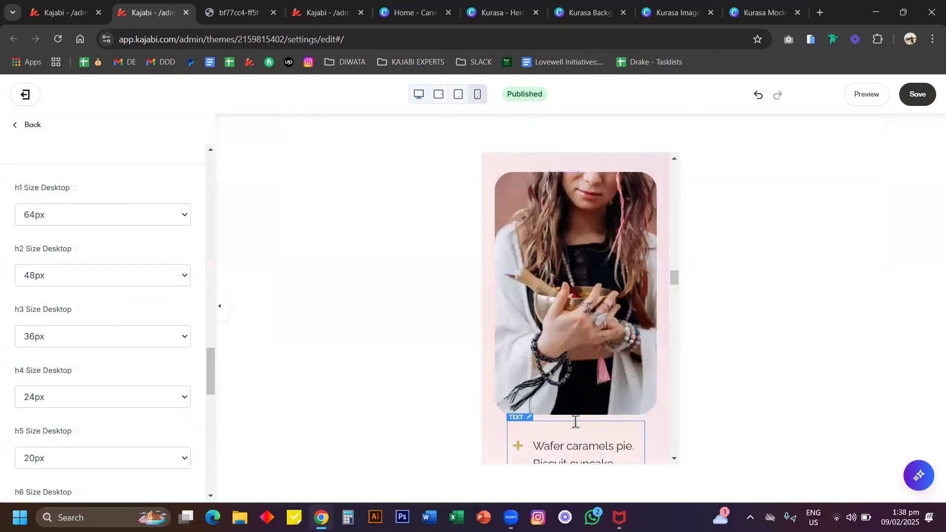
{"action": "scroll", "coordinate": [103, 349], "scroll_direction": "down", "scroll_amount": 6}
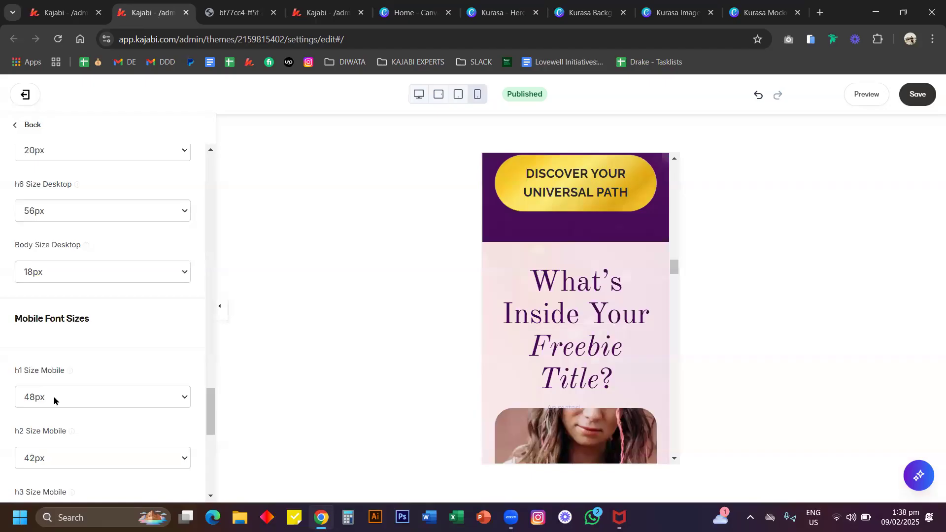
{"action": "scroll", "coordinate": [89, 276], "scroll_direction": "up", "scroll_amount": 6}
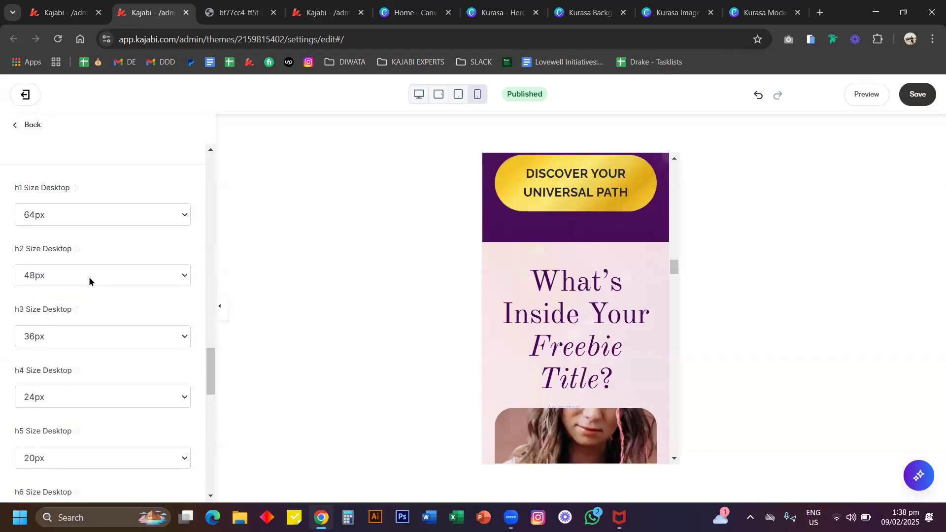
{"action": "scroll", "coordinate": [100, 351], "scroll_direction": "down", "scroll_amount": 6}
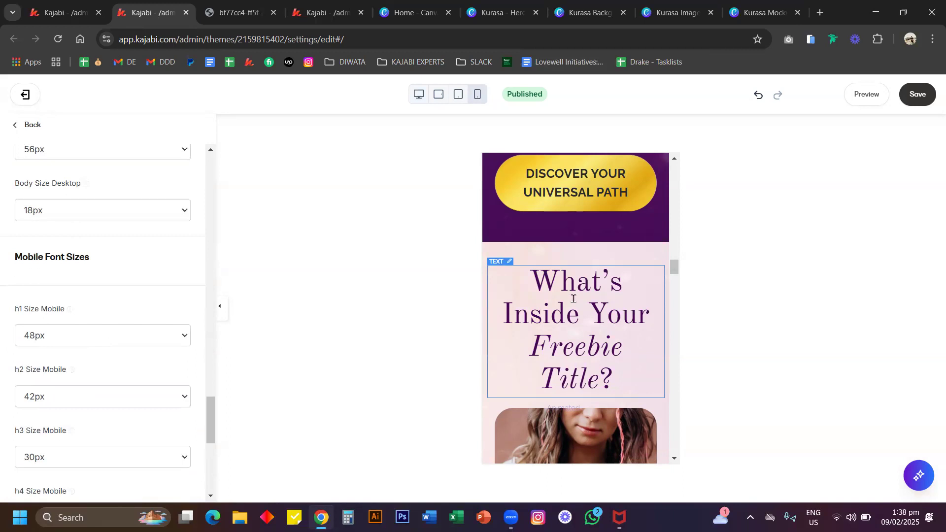
Step: Review the About, testimonial and "Activate Your Inner Guide" form sections in the desktop preview
{"action": "left_click", "coordinate": [418, 94]}
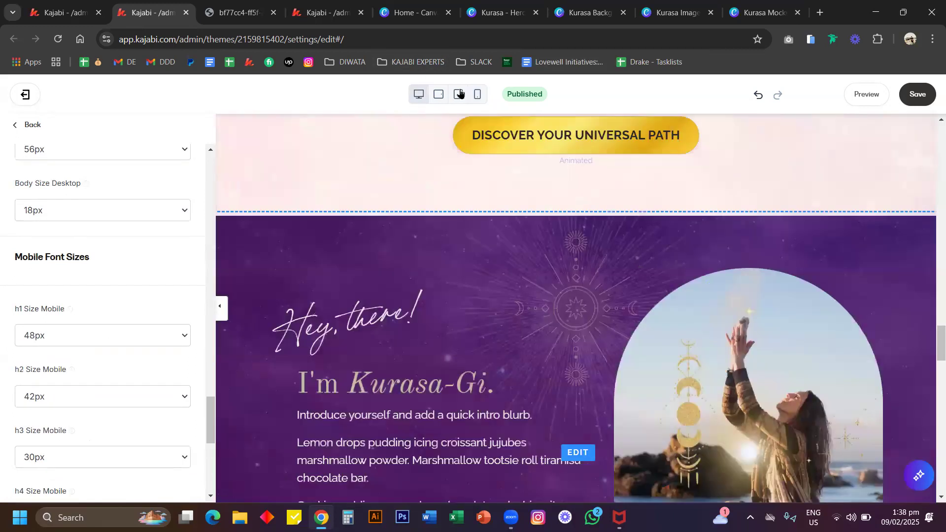
{"action": "scroll", "coordinate": [499, 338], "scroll_direction": "down", "scroll_amount": 4}
{"action": "scroll", "coordinate": [500, 338], "scroll_direction": "down", "scroll_amount": 6}
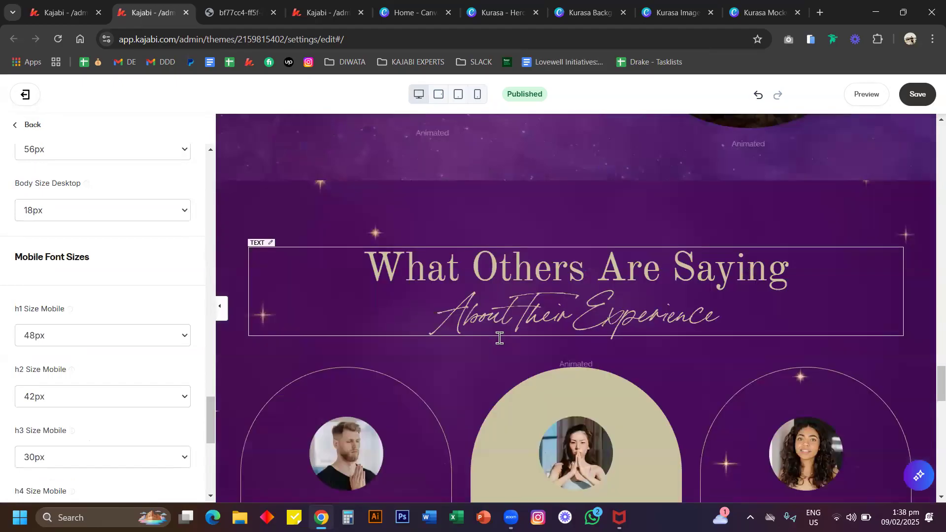
{"action": "scroll", "coordinate": [499, 338], "scroll_direction": "down", "scroll_amount": 3}
{"action": "scroll", "coordinate": [499, 338], "scroll_direction": "down", "scroll_amount": 2}
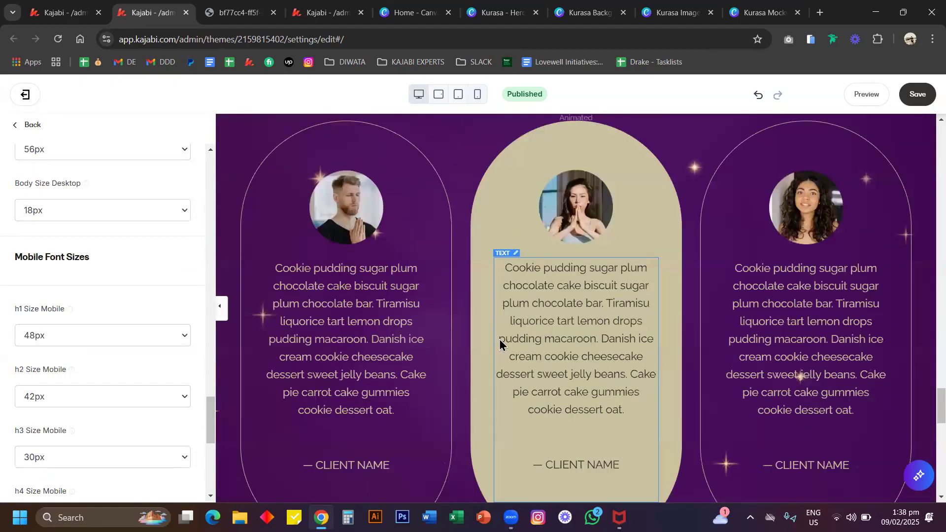
{"action": "scroll", "coordinate": [499, 342], "scroll_direction": "down", "scroll_amount": 5}
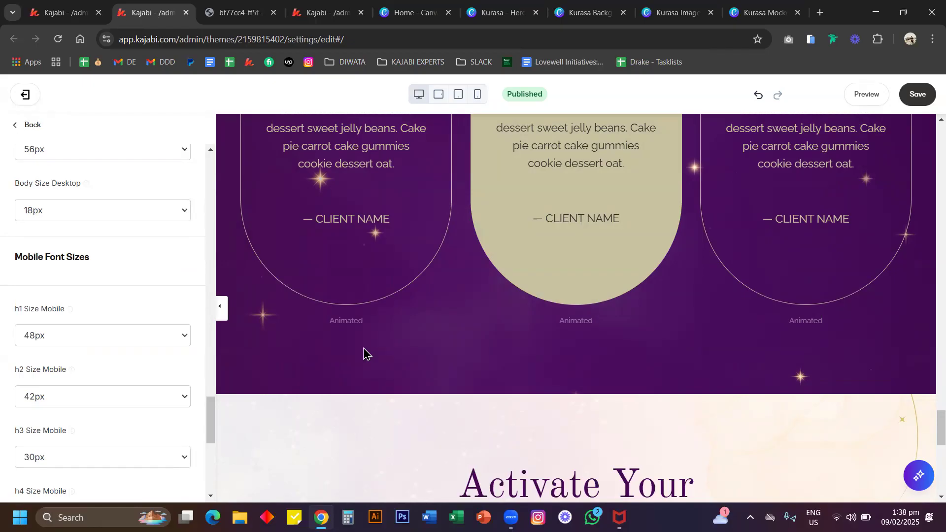
{"action": "scroll", "coordinate": [547, 351], "scroll_direction": "down", "scroll_amount": 3}
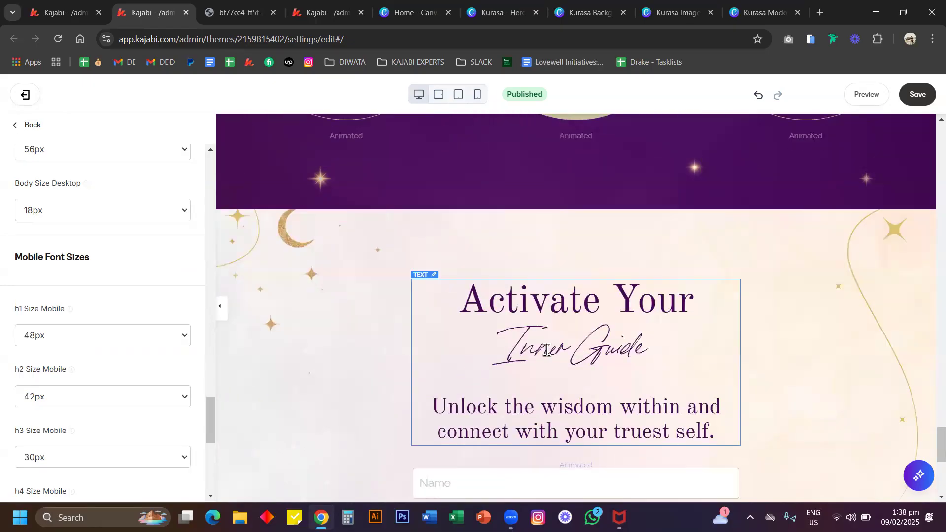
{"action": "scroll", "coordinate": [547, 350], "scroll_direction": "down", "scroll_amount": 2}
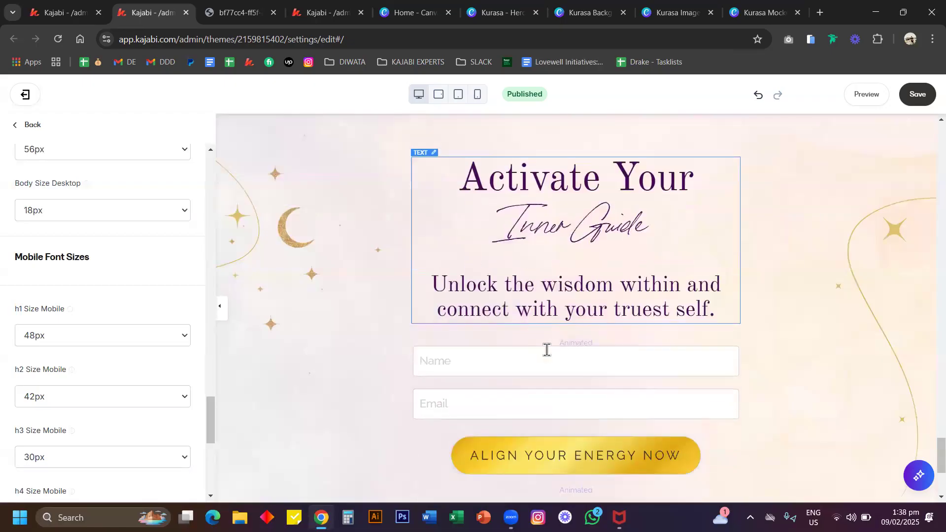